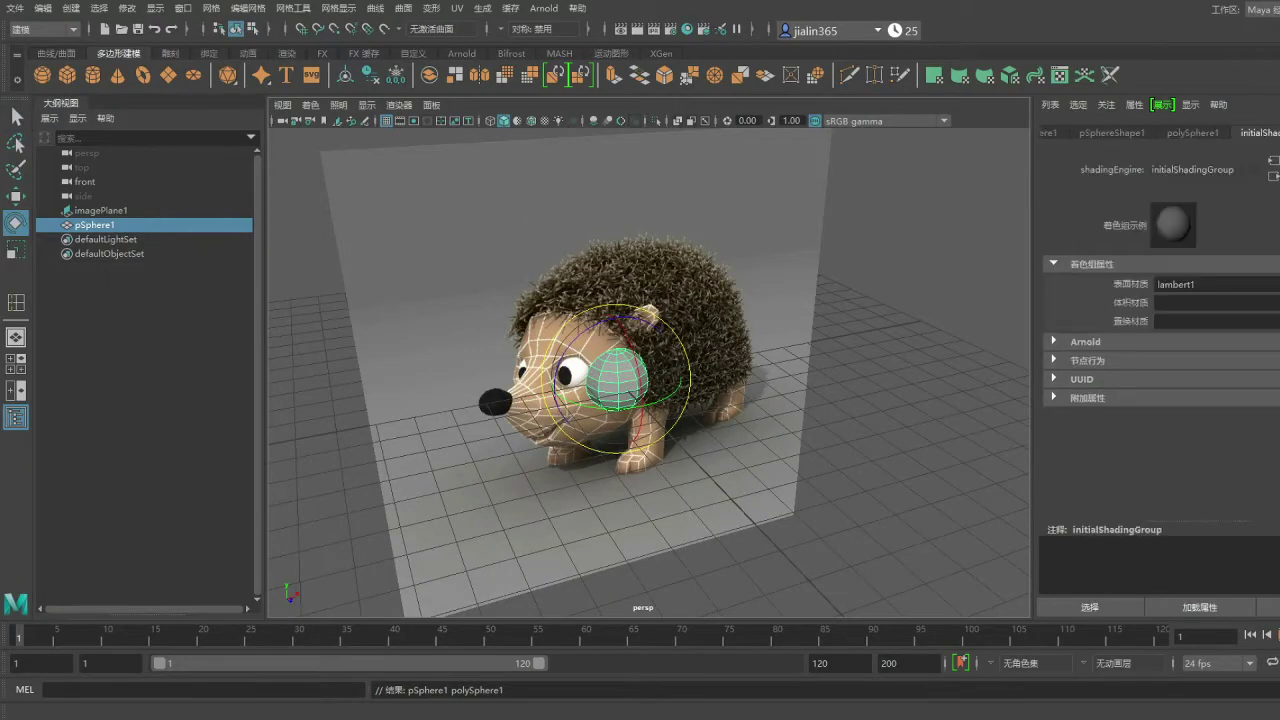
- Scale pSphere1 up to about 3.284 and move it beside the hedgehog reference's head
{"action": "left_click", "coordinate": [1072, 133]}
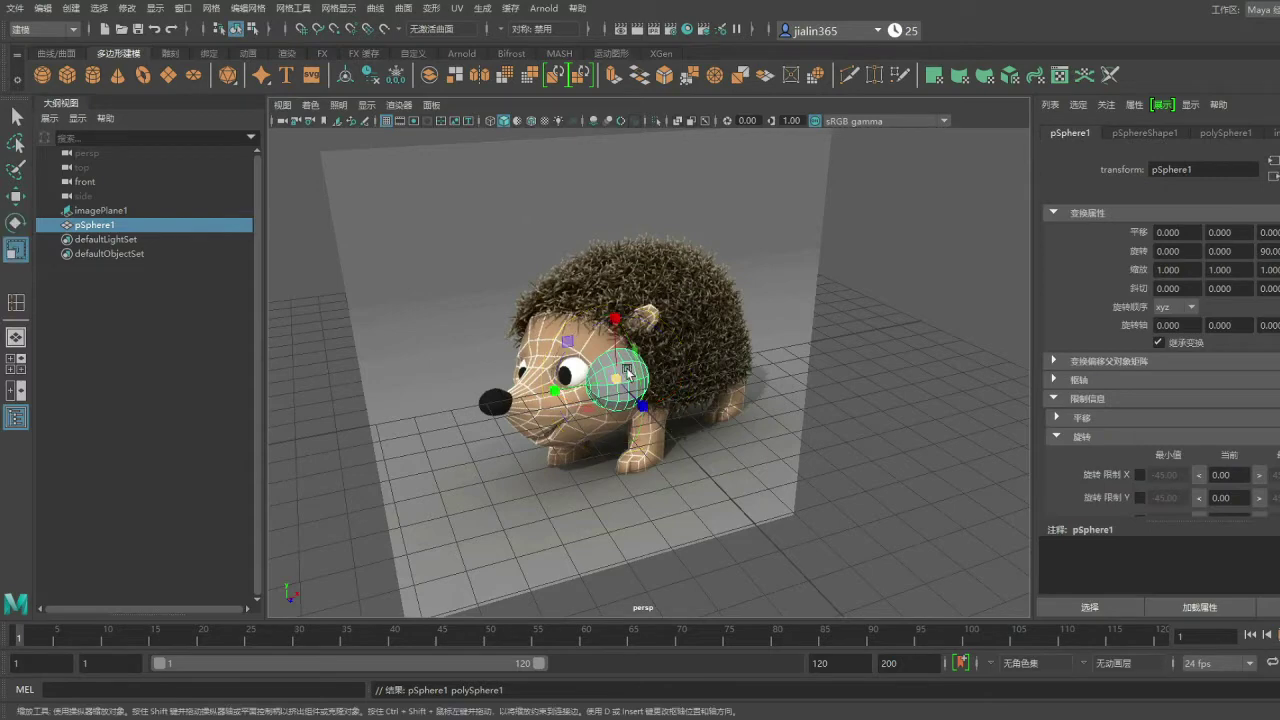
{"action": "left_click_drag", "start_coordinate": [627, 372], "coordinate": [680, 400]}
{"action": "key", "text": "w"}
{"action": "mouse_move", "coordinate": [694, 449]}
{"action": "left_mouse_down"}
{"action": "mouse_move", "coordinate": [671, 406]}
{"action": "mouse_move", "coordinate": [794, 374]}
{"action": "mouse_move", "coordinate": [866, 380]}
{"action": "left_mouse_up"}
- Delete the faces on one side of the sphere to open a hole
{"action": "scroll", "coordinate": [819, 387], "scroll_direction": "up", "scroll_amount": 3}
{"action": "key", "text": "q"}
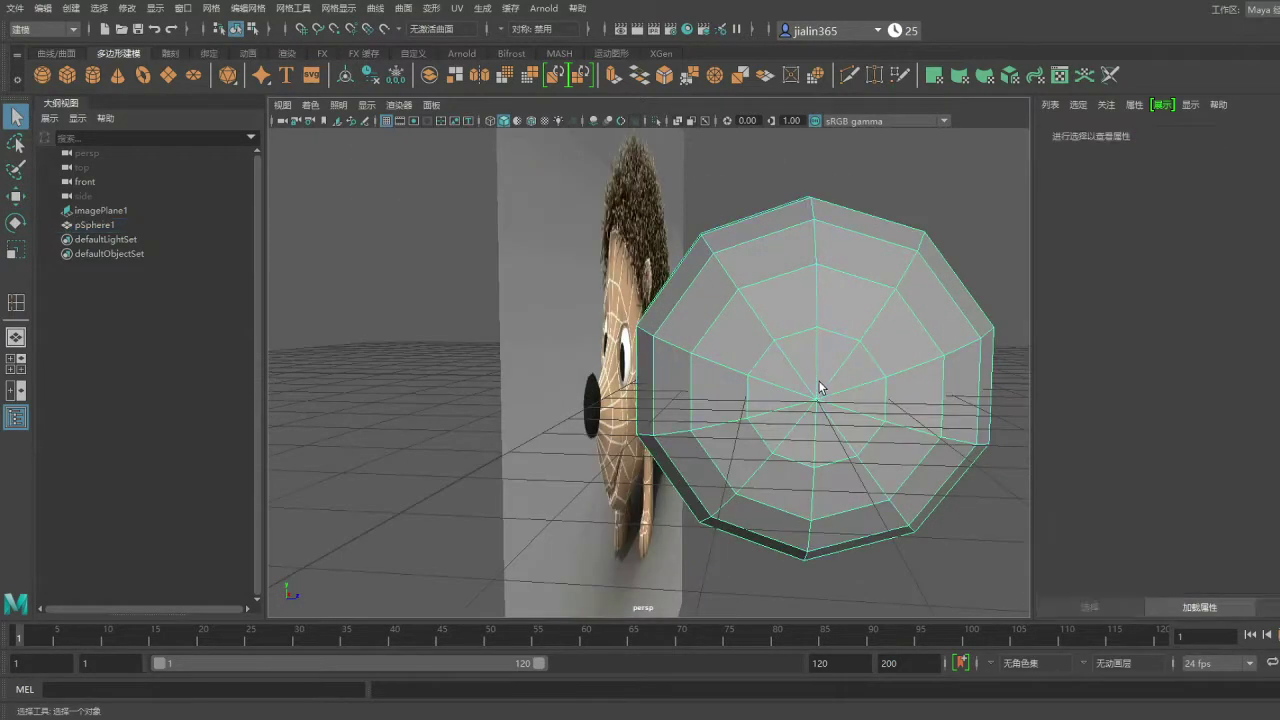
{"action": "right_click_drag", "start_coordinate": [819, 387], "coordinate": [815, 450]}
{"action": "mouse_move", "coordinate": [805, 383]}
{"action": "left_mouse_down", "text": "alt"}
{"action": "mouse_move", "coordinate": [929, 423]}
{"action": "mouse_move", "coordinate": [857, 437]}
{"action": "mouse_move", "coordinate": [751, 389]}
{"action": "left_mouse_up", "text": "alt"}
{"action": "key", "text": "Delete"}
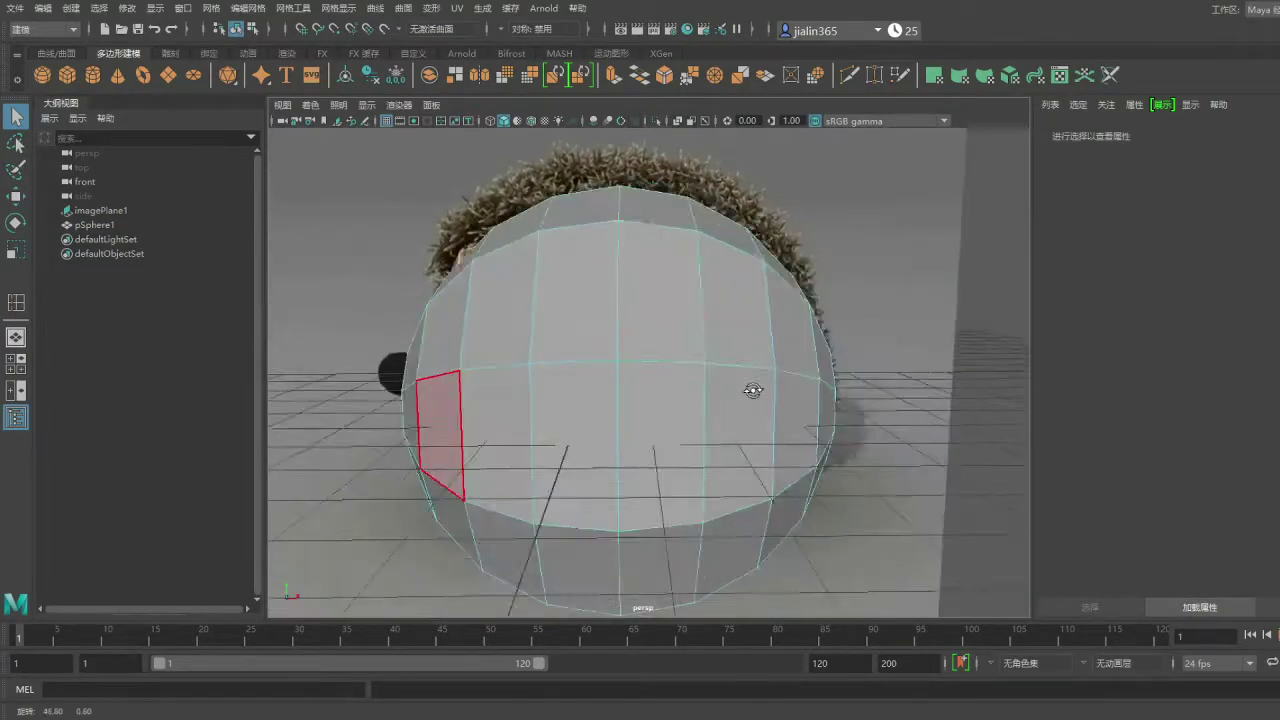
- Extrude the hole's border edges twice, pulling the new rings toward the hedgehog's nose
{"action": "right_click_drag", "start_coordinate": [737, 257], "coordinate": [680, 304]}
{"action": "mouse_move", "coordinate": [680, 304]}
{"action": "left_mouse_down", "text": "alt"}
{"action": "mouse_move", "coordinate": [731, 329]}
{"action": "mouse_move", "coordinate": [680, 329]}
{"action": "left_mouse_up", "text": "alt"}
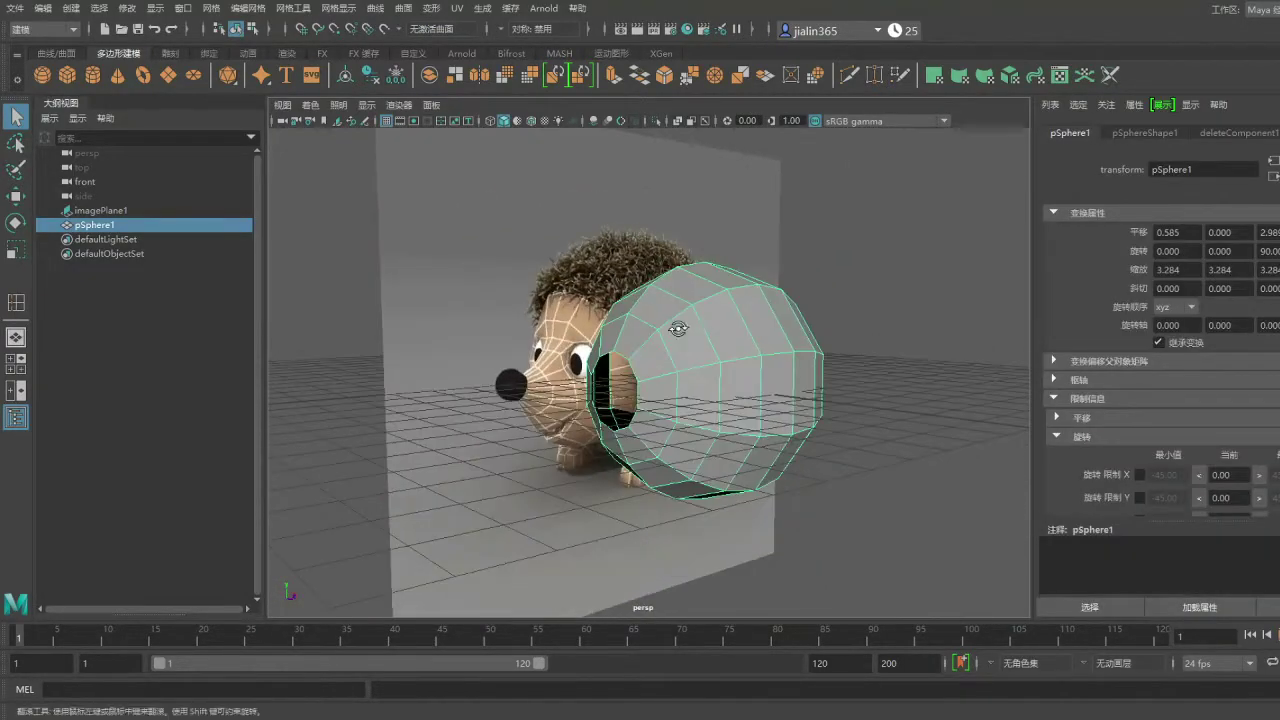
{"action": "right_click_drag", "start_coordinate": [680, 329], "coordinate": [680, 280]}
{"action": "mouse_move", "coordinate": [680, 280]}
{"action": "left_mouse_down", "text": "alt"}
{"action": "mouse_move", "coordinate": [700, 337]}
{"action": "mouse_move", "coordinate": [640, 360]}
{"action": "left_mouse_up", "text": "alt"}
{"action": "key", "text": "ctrl+e"}
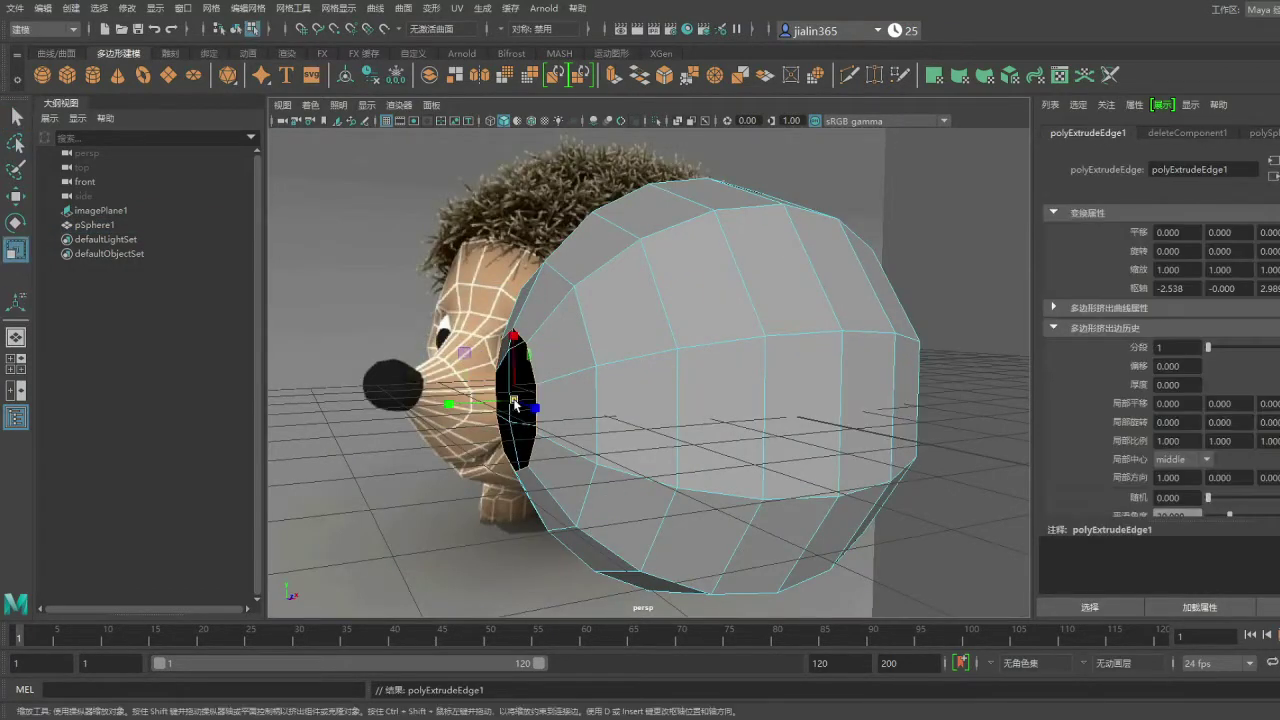
{"action": "left_click_drag", "start_coordinate": [515, 345], "coordinate": [473, 343]}
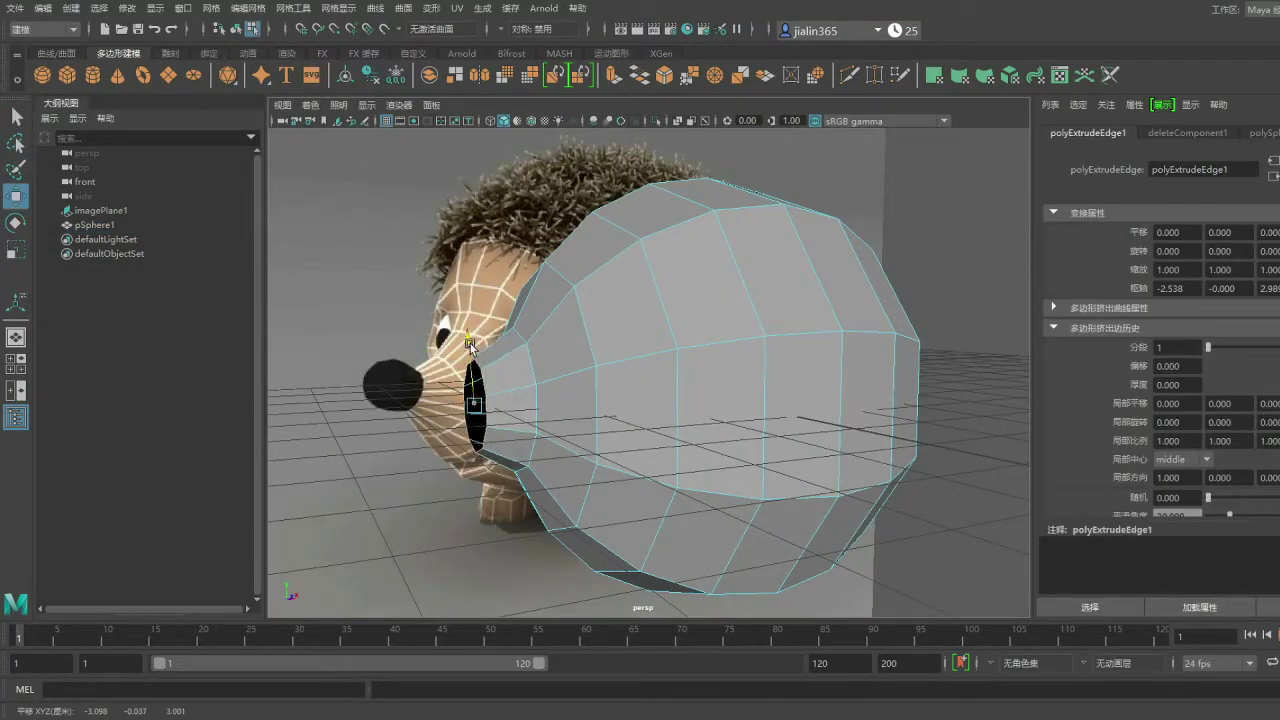
{"action": "key", "text": "ctrl+e"}
{"action": "left_click_drag", "start_coordinate": [460, 405], "coordinate": [380, 416]}
- Extrude a third ring and scale the end rings into a tapered snout tip
{"action": "key", "text": "ctrl+e"}
{"action": "key", "text": "r"}
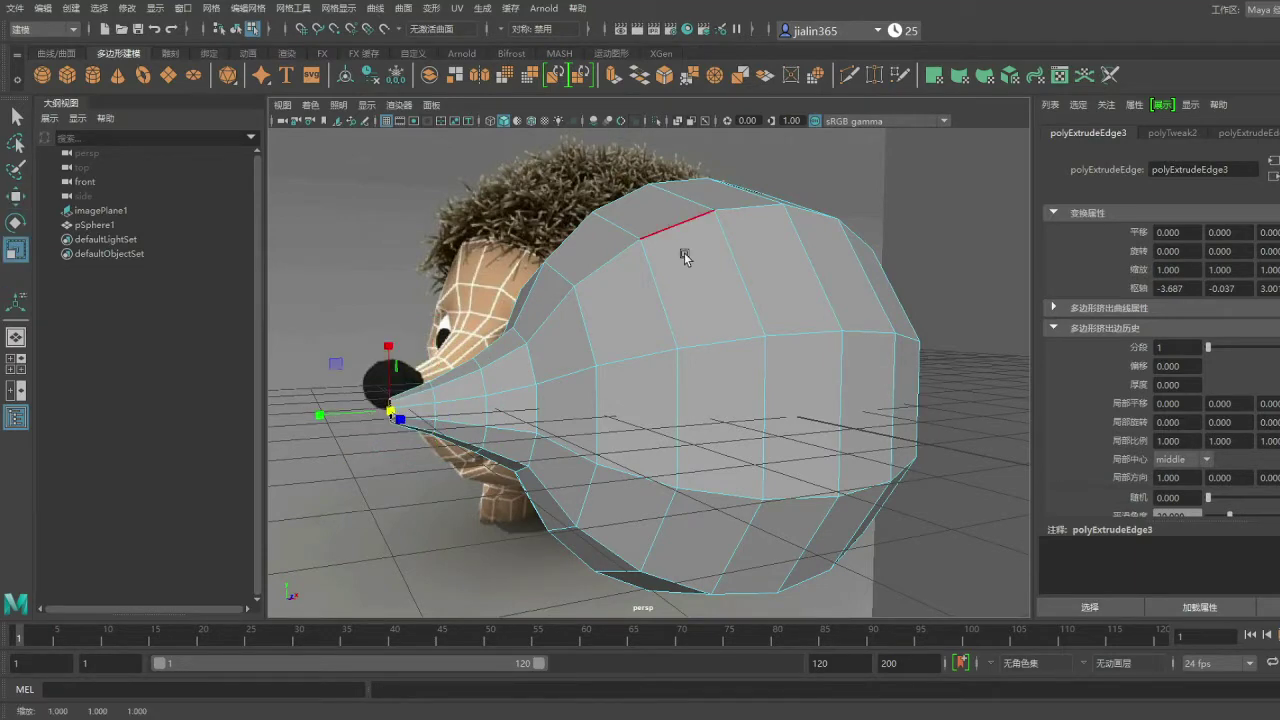
{"action": "left_click_drag", "start_coordinate": [685, 260], "coordinate": [721, 341]}
{"action": "scroll", "coordinate": [425, 372], "scroll_direction": "up", "scroll_amount": 3}
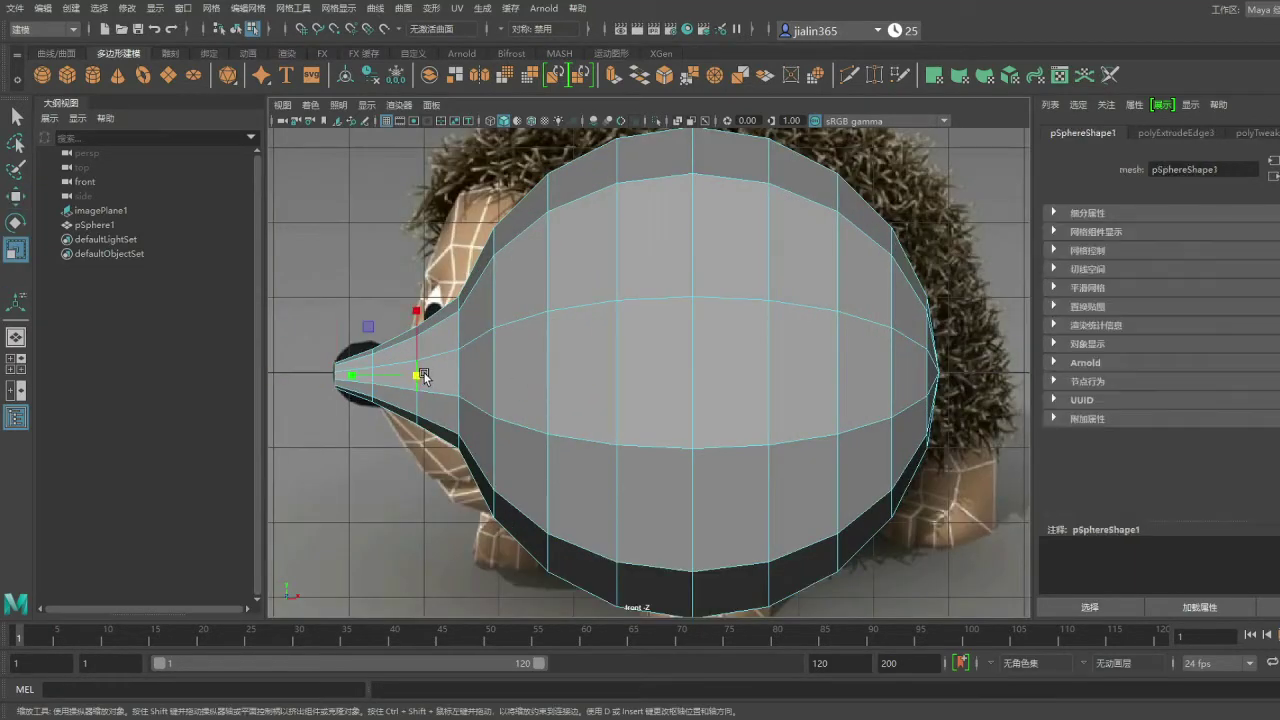
{"action": "left_click_drag", "start_coordinate": [416, 375], "coordinate": [505, 344]}
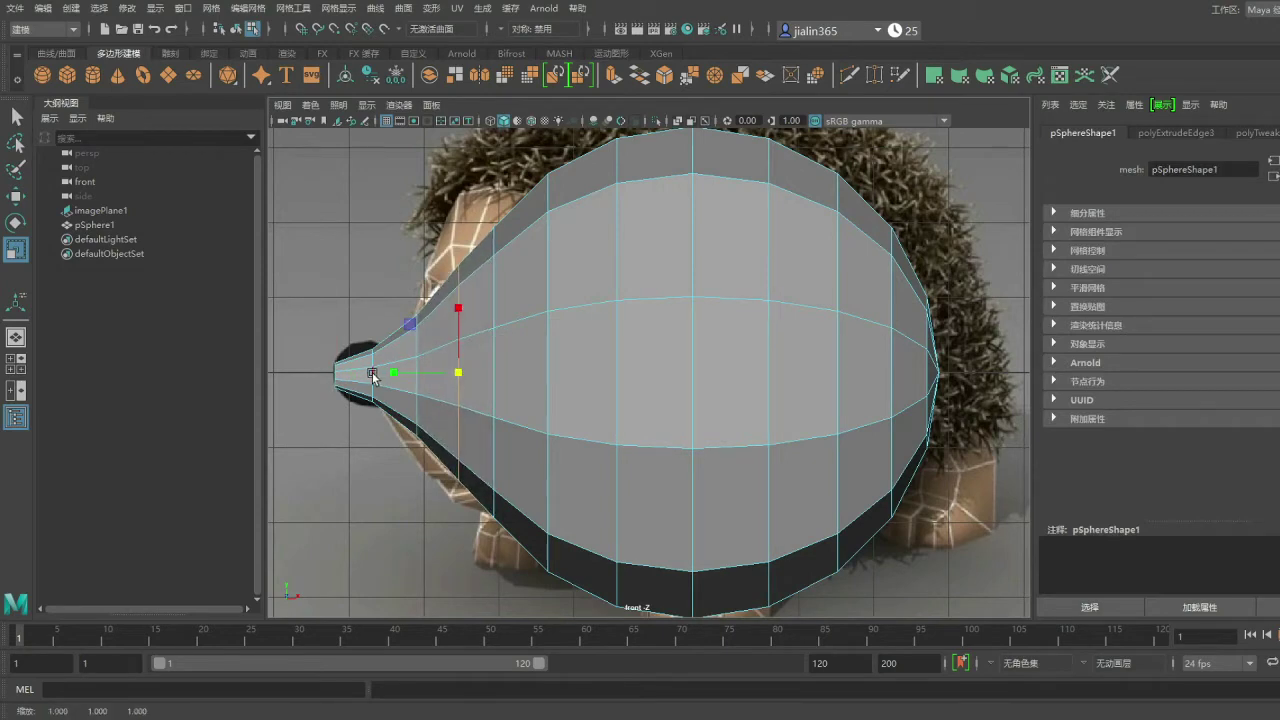
{"action": "scroll", "coordinate": [658, 261], "scroll_direction": "down", "scroll_amount": 3}
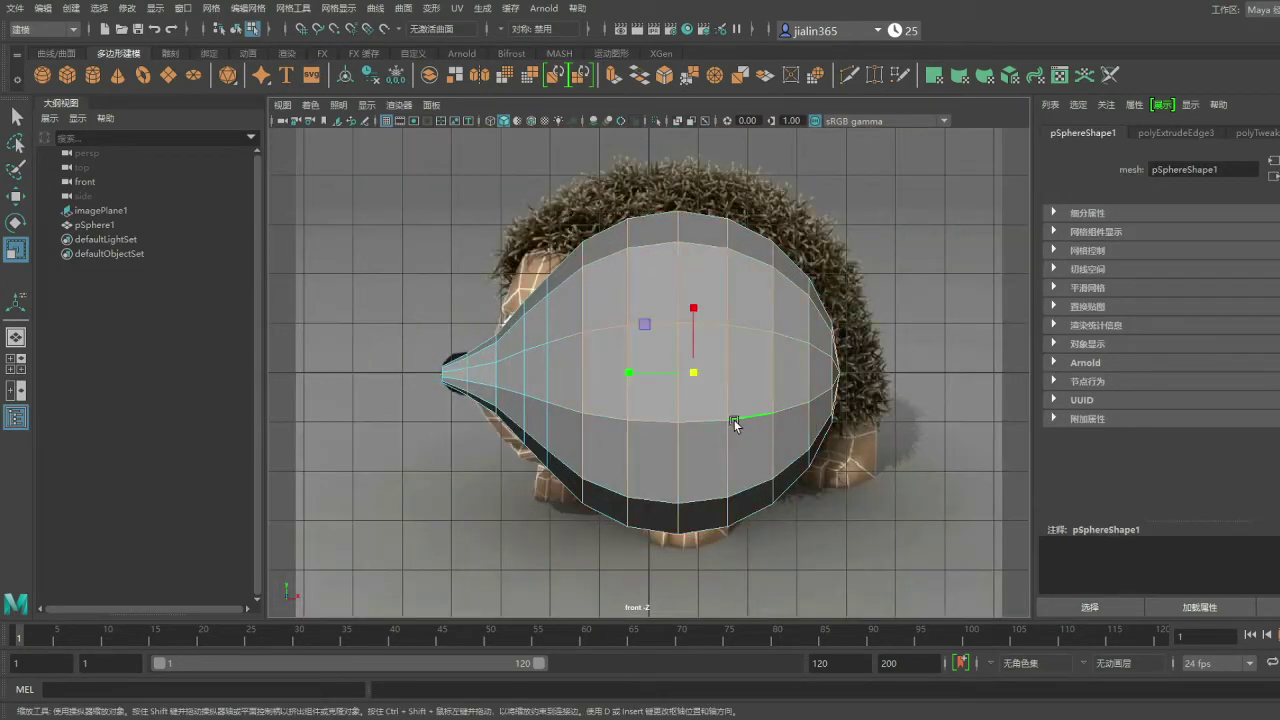
- Shrink the head's back half slightly and move an upper snout face toward the nose
{"action": "double_click", "coordinate": [585, 376]}
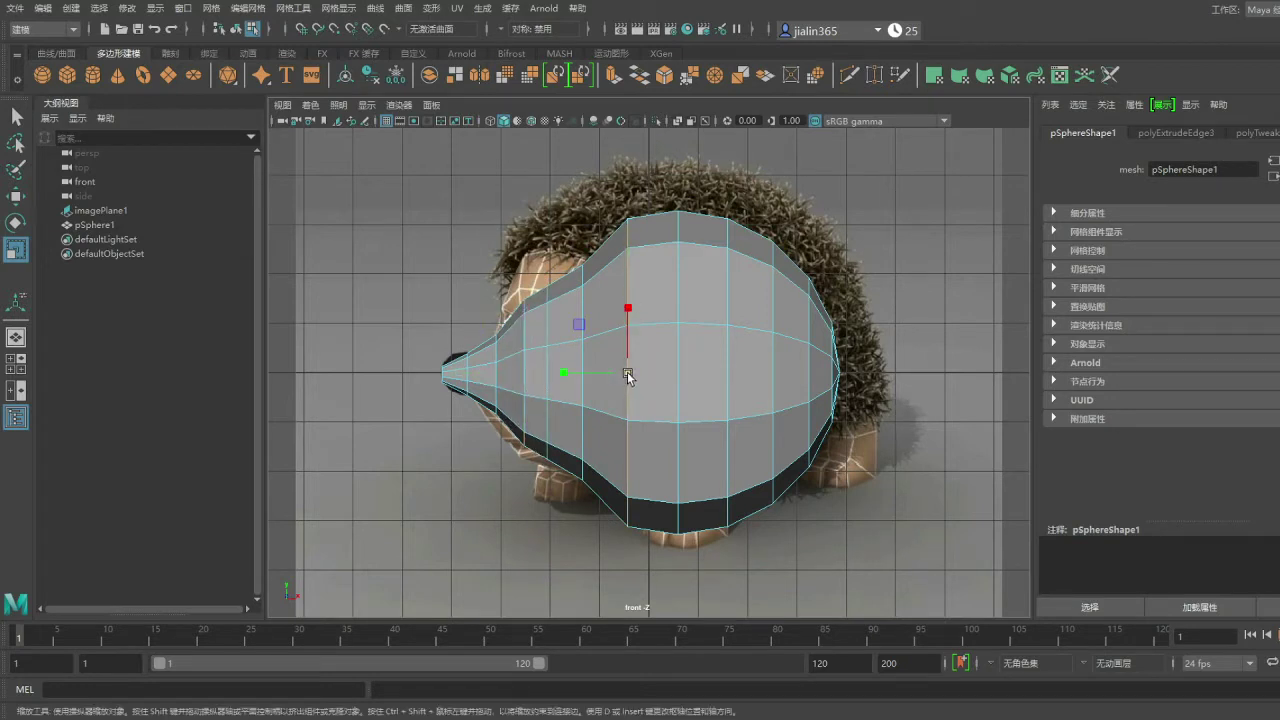
{"action": "key", "text": "F11"}
{"action": "left_click_drag", "start_coordinate": [860, 200], "coordinate": [640, 540]}
{"action": "left_click_drag", "start_coordinate": [743, 372], "coordinate": [730, 380]}
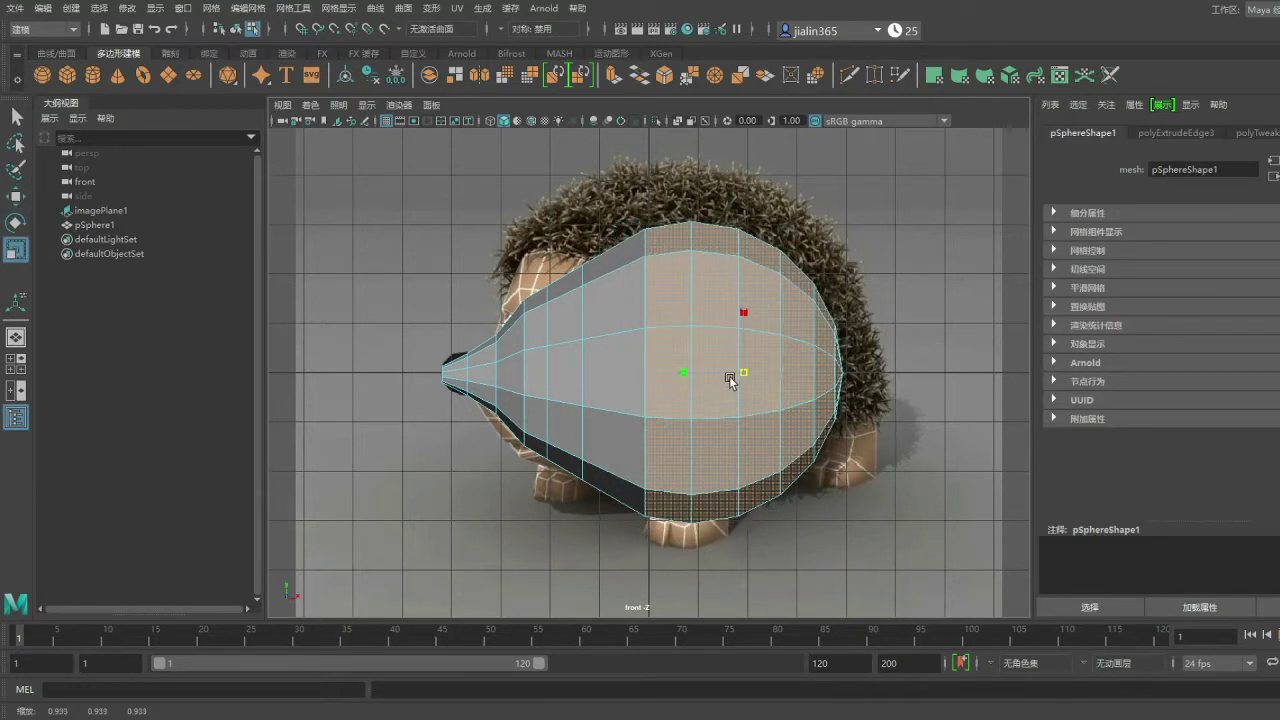
{"action": "key", "text": "w"}
{"action": "left_click", "coordinate": [829, 366]}
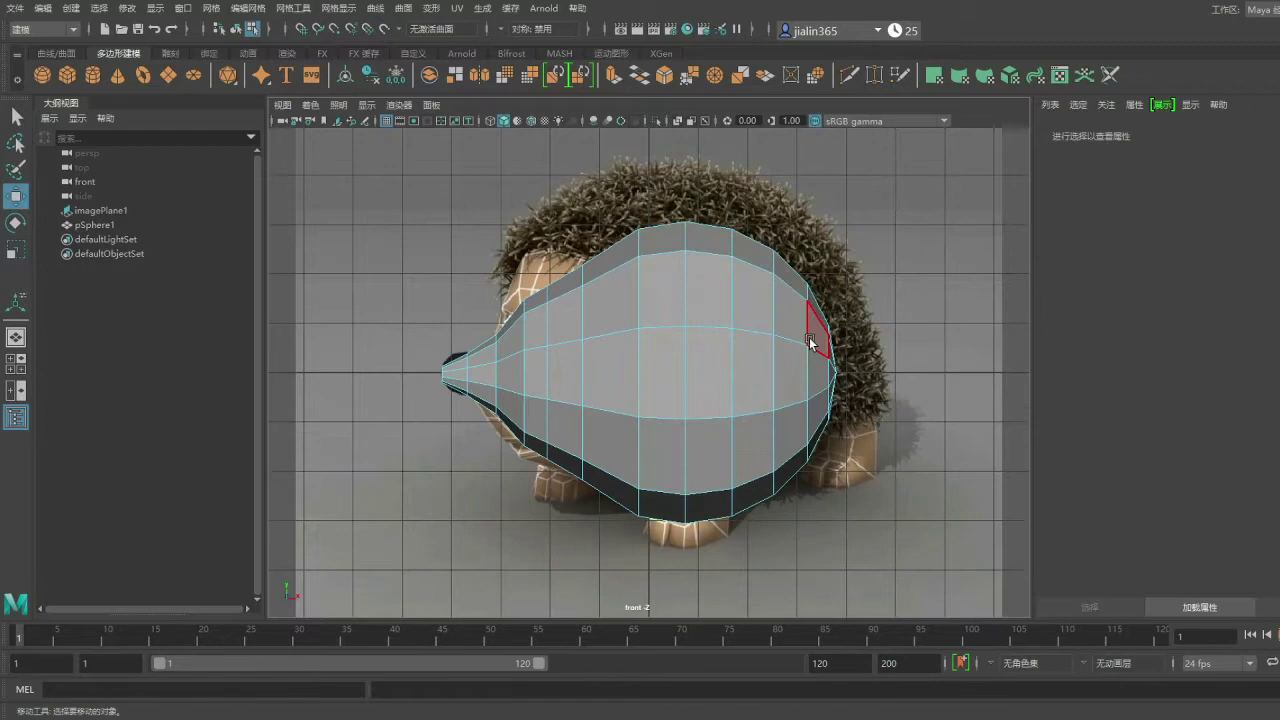
{"action": "left_click", "coordinate": [557, 320]}
{"action": "left_click_drag", "start_coordinate": [540, 372], "coordinate": [497, 371]}
{"action": "key", "text": "r"}
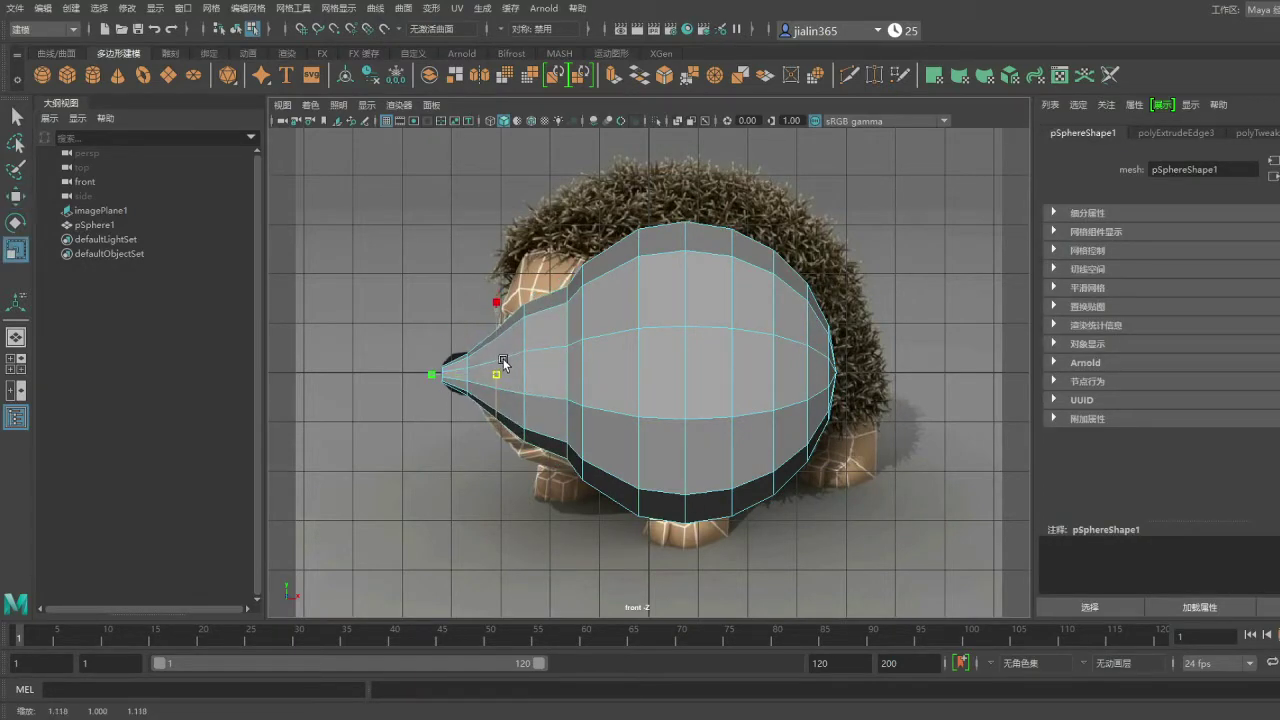
{"action": "left_click_drag", "start_coordinate": [503, 361], "coordinate": [930, 381], "text": "alt"}
- In front view, scale the snout's vertical edge loops and shift one toward the nose
{"action": "key", "text": "q"}
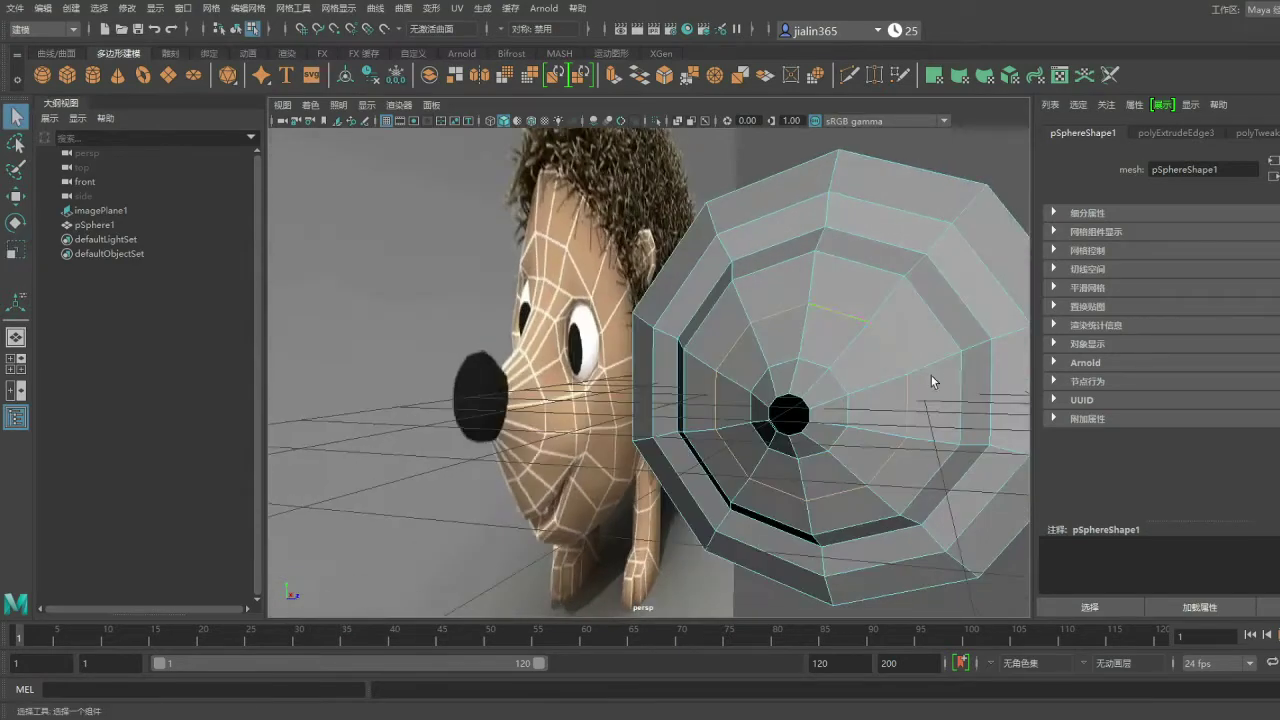
{"action": "right_click_drag", "start_coordinate": [930, 381], "coordinate": [766, 374], "text": "alt"}
{"action": "mouse_move", "coordinate": [766, 374]}
{"action": "left_mouse_down", "text": "alt"}
{"action": "mouse_move", "coordinate": [809, 374]}
{"action": "mouse_move", "coordinate": [733, 380]}
{"action": "left_mouse_up", "text": "alt"}
{"action": "key", "text": "1"}
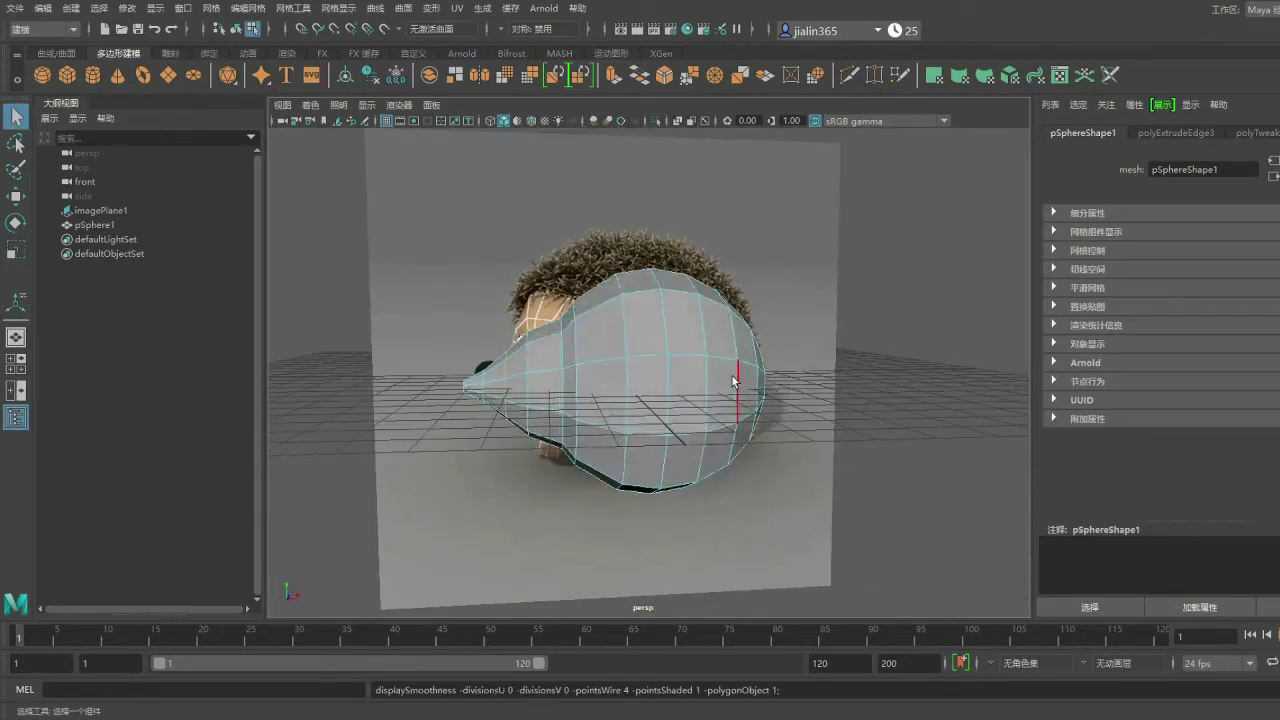
{"action": "key", "text": "space"}
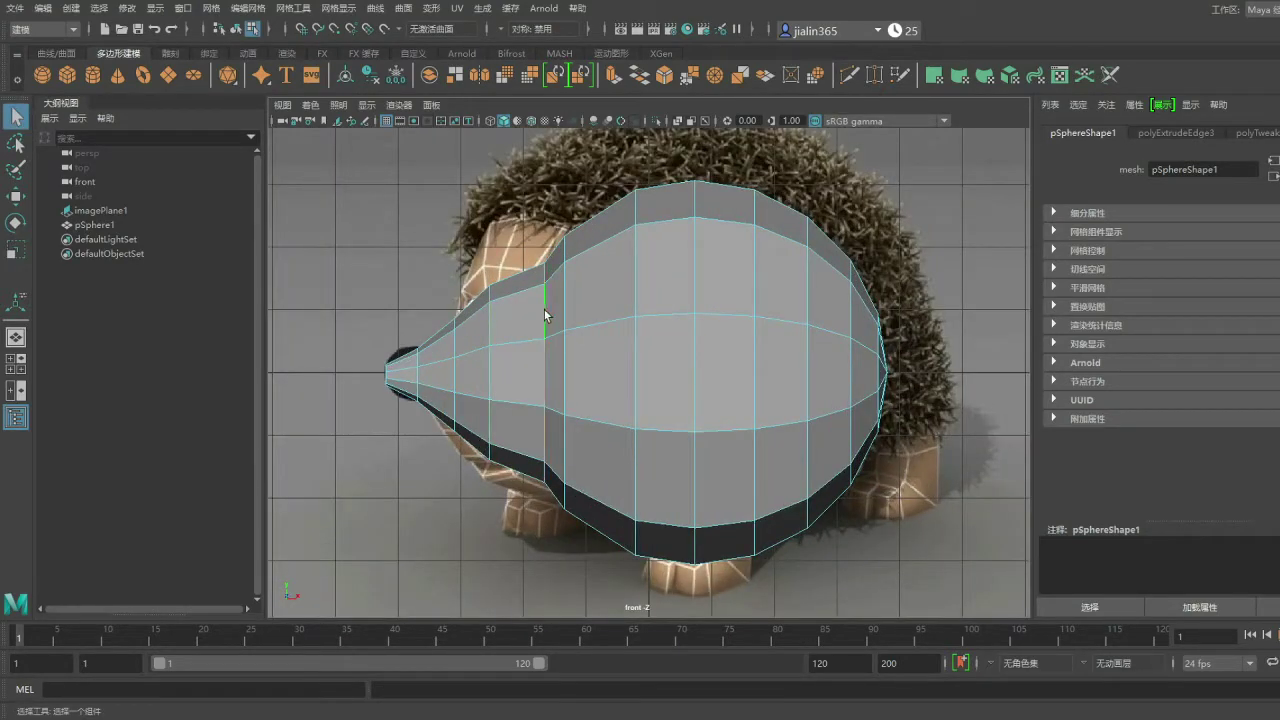
{"action": "double_click", "coordinate": [545, 316]}
{"action": "key", "text": "r"}
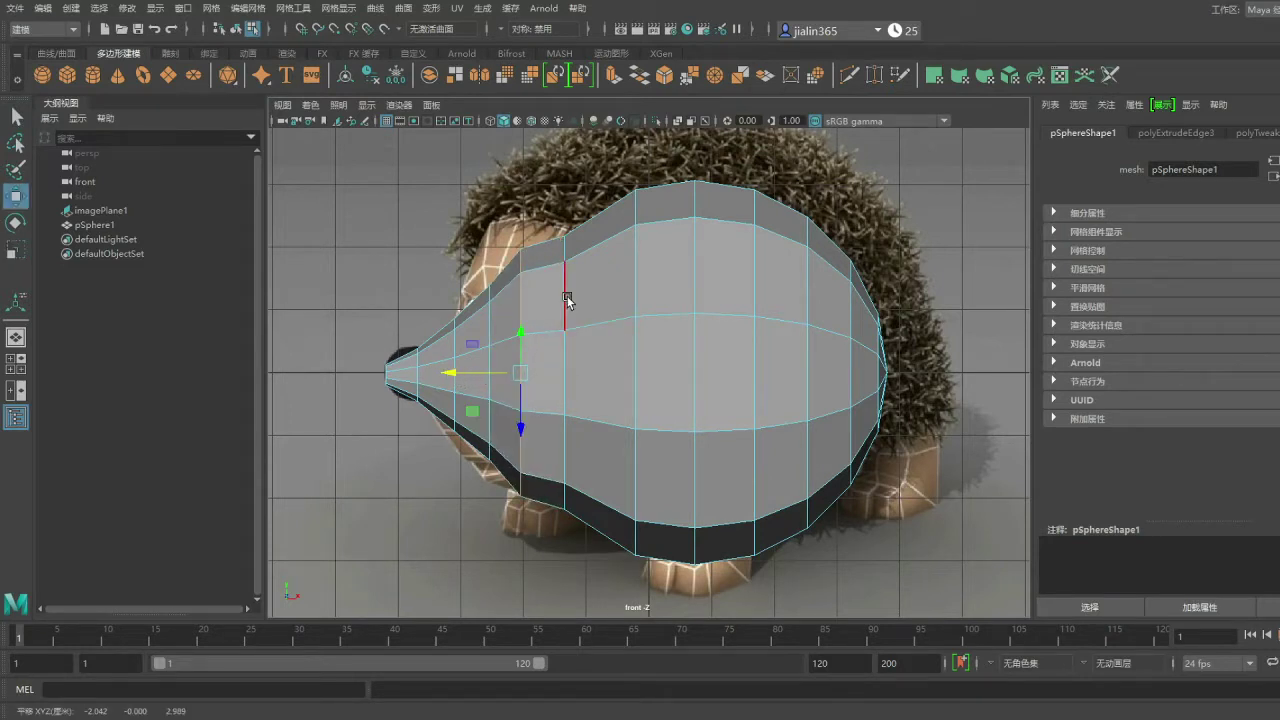
{"action": "double_click", "coordinate": [566, 300]}
{"action": "key", "text": "r"}
{"action": "key", "text": "w"}
{"action": "left_click_drag", "start_coordinate": [565, 372], "coordinate": [435, 373]}
{"action": "key", "text": "w"}
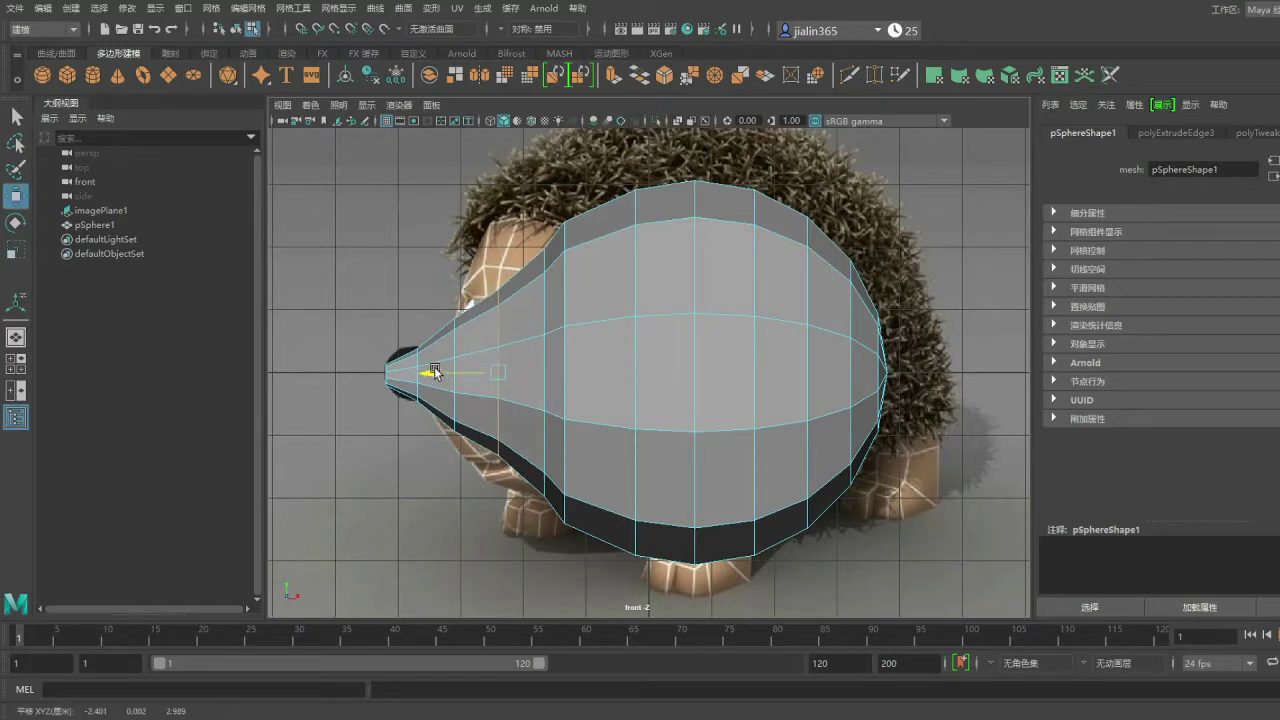
- Back in perspective, extrude the selected eye faces on the head
{"action": "key", "text": "space"}
{"action": "key", "text": "space"}
{"action": "key", "text": "q"}
{"action": "mouse_move", "coordinate": [700, 345]}
{"action": "left_mouse_down", "text": "alt"}
{"action": "mouse_move", "coordinate": [784, 353]}
{"action": "mouse_move", "coordinate": [555, 370]}
{"action": "mouse_move", "coordinate": [742, 364]}
{"action": "left_mouse_up", "text": "alt"}
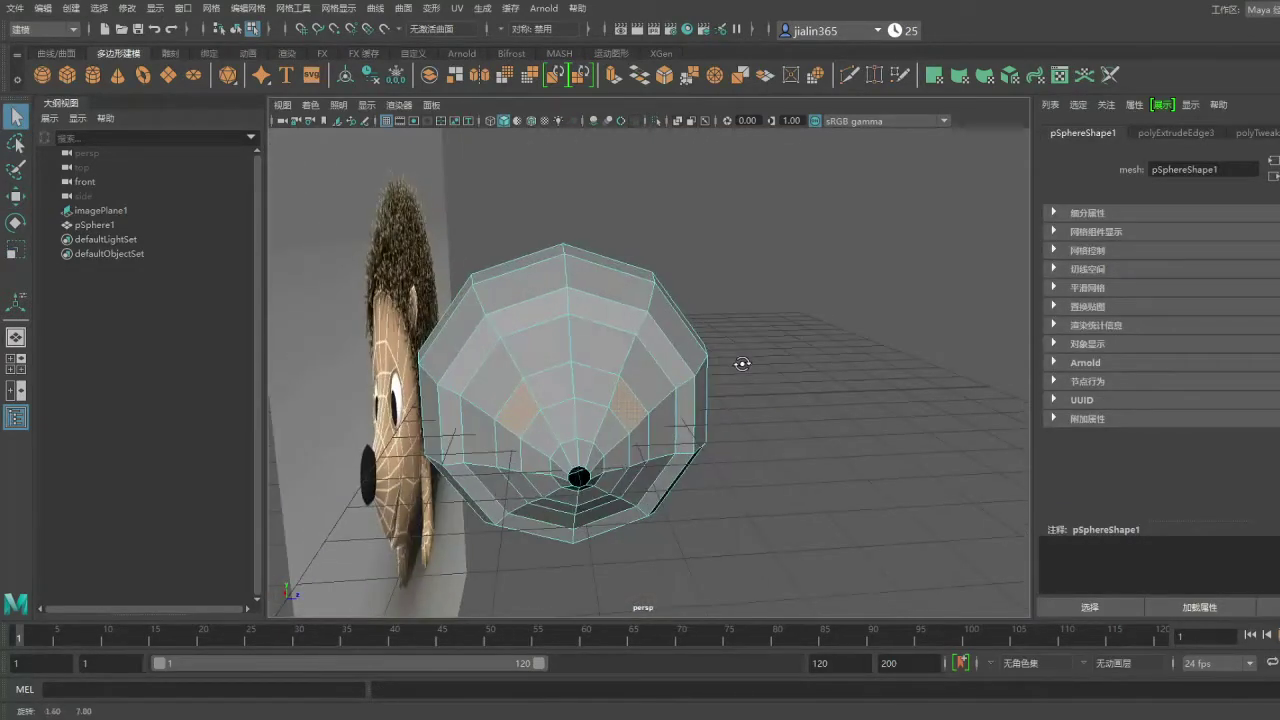
{"action": "left_click", "coordinate": [614, 84]}
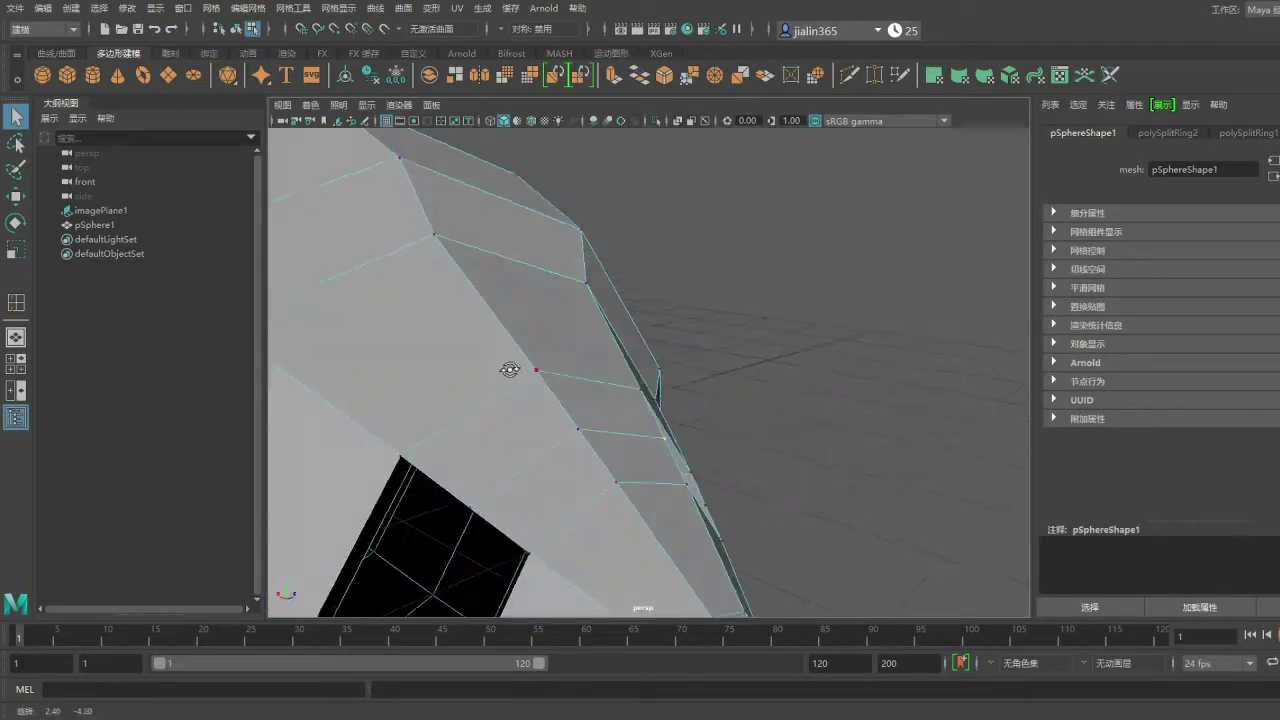
- Scale and reposition the extruded eye-socket faces
{"action": "key", "text": "r"}
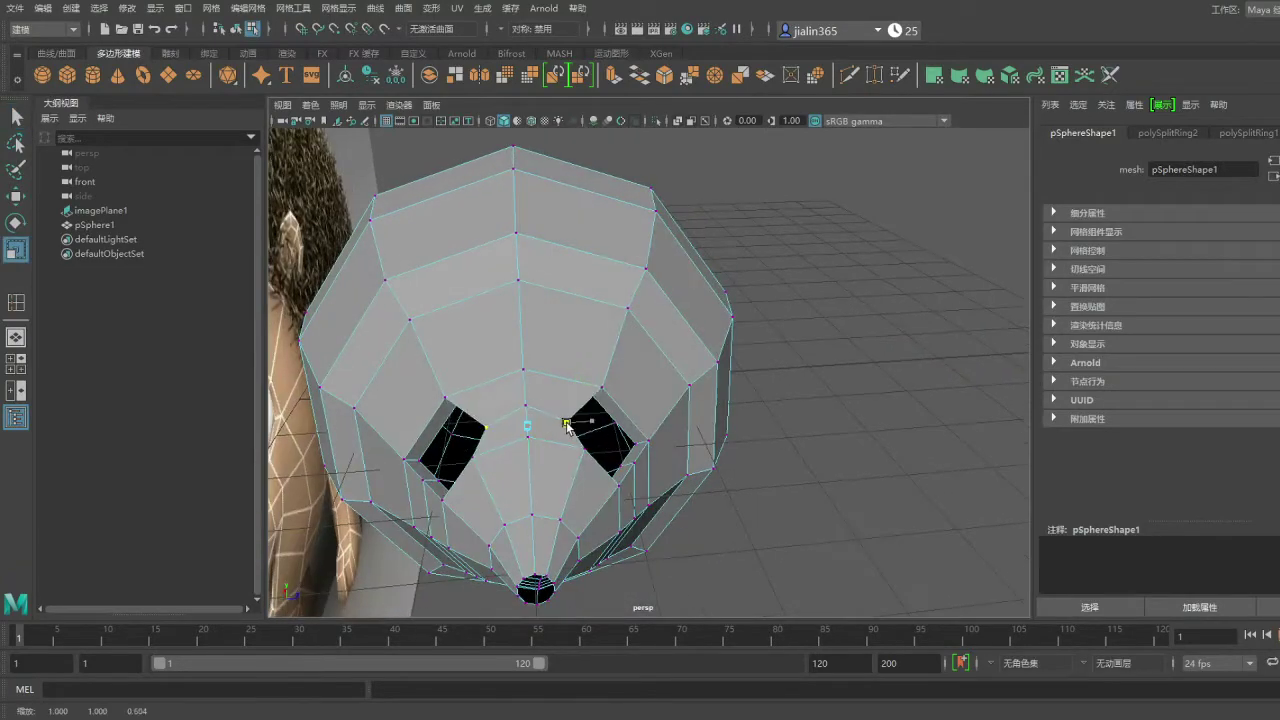
{"action": "mouse_move", "coordinate": [567, 425]}
{"action": "left_mouse_down", "text": "alt"}
{"action": "mouse_move", "coordinate": [404, 348]}
{"action": "mouse_move", "coordinate": [407, 400]}
{"action": "mouse_move", "coordinate": [391, 405]}
{"action": "left_mouse_up", "text": "alt"}
{"action": "left_click_drag", "start_coordinate": [597, 405], "coordinate": [563, 475], "text": "alt"}
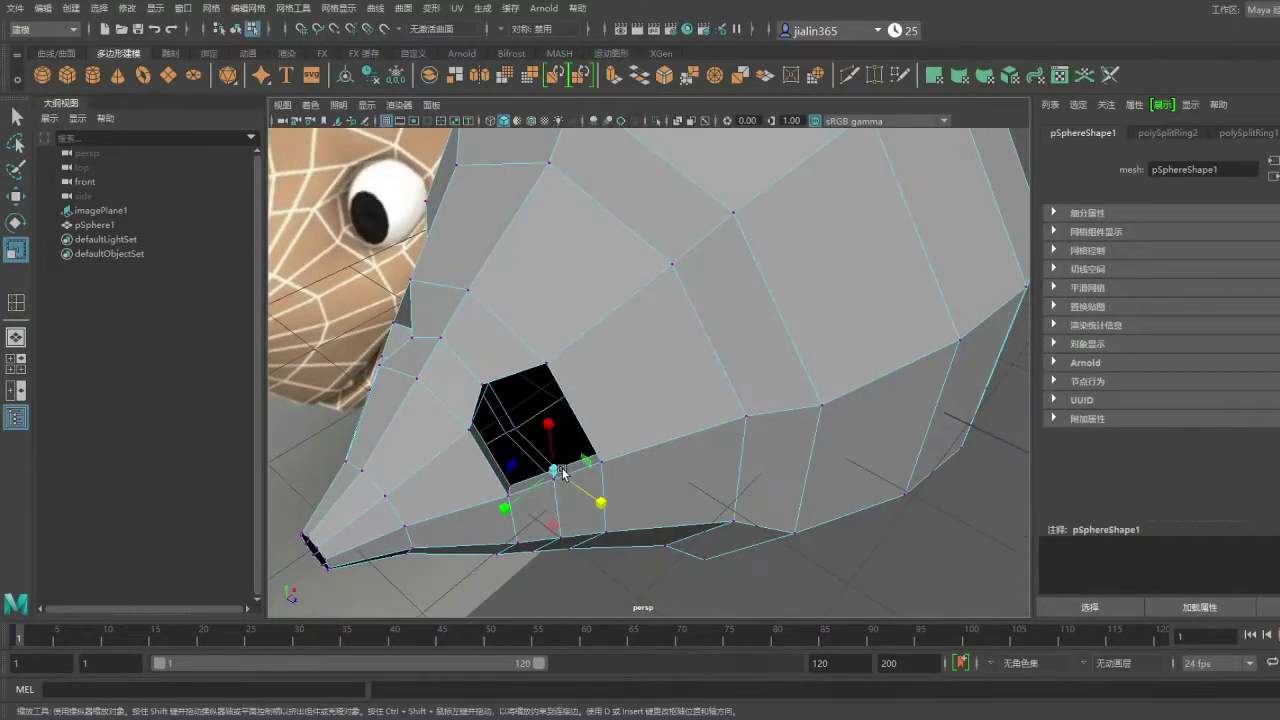
{"action": "mouse_move", "coordinate": [362, 320]}
{"action": "left_mouse_down", "text": "alt"}
{"action": "mouse_move", "coordinate": [640, 423]}
{"action": "mouse_move", "coordinate": [571, 457]}
{"action": "mouse_move", "coordinate": [575, 480]}
{"action": "mouse_move", "coordinate": [640, 420]}
{"action": "mouse_move", "coordinate": [710, 410]}
{"action": "mouse_move", "coordinate": [685, 412]}
{"action": "left_mouse_up", "text": "alt"}
{"action": "key", "text": "w"}
{"action": "scroll", "coordinate": [575, 480], "scroll_direction": "down", "scroll_amount": 5}
- Create a new polygon sphere, pSphere2, and move it to the snout tip
{"action": "left_click", "coordinate": [42, 75]}
{"action": "left_click_drag", "start_coordinate": [685, 412], "coordinate": [620, 440], "text": "alt"}
{"action": "scroll", "coordinate": [644, 458], "scroll_direction": "up", "scroll_amount": 4}
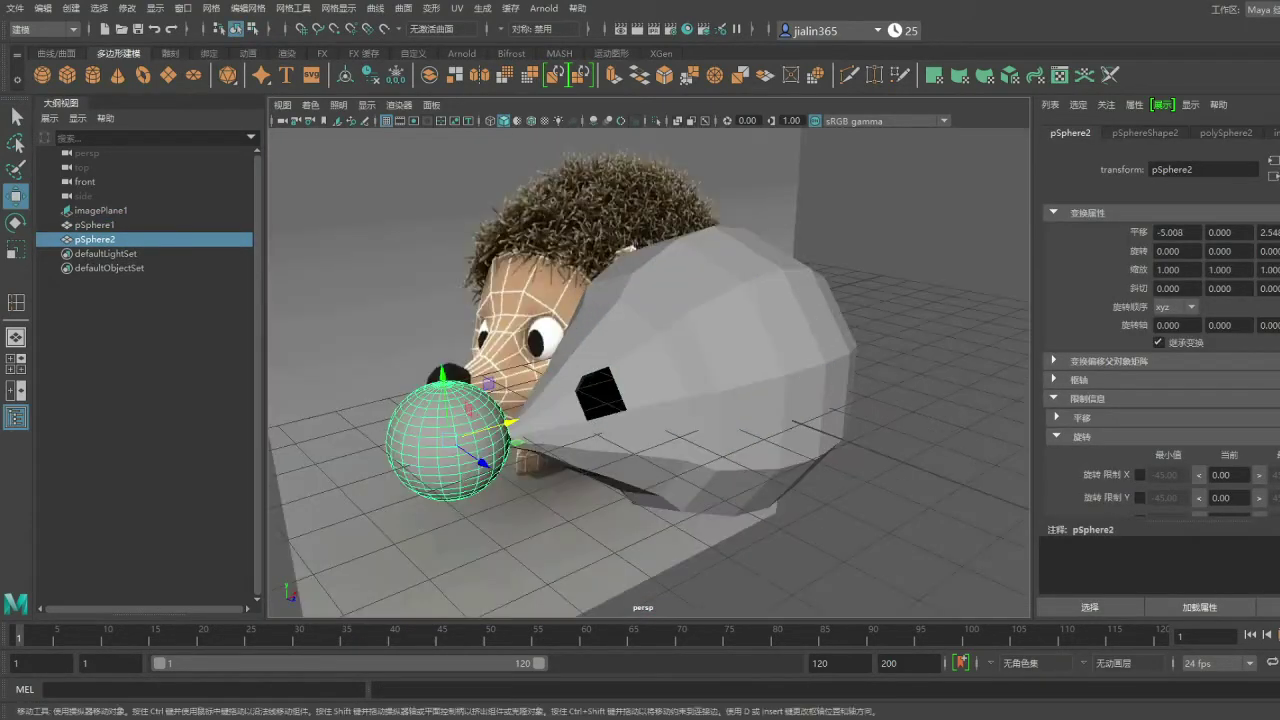
- Shrink pSphere2 to 0.338, stretch one axis to 0.425, and seat it on the snout
{"action": "left_click_drag", "start_coordinate": [449, 440], "coordinate": [379, 446]}
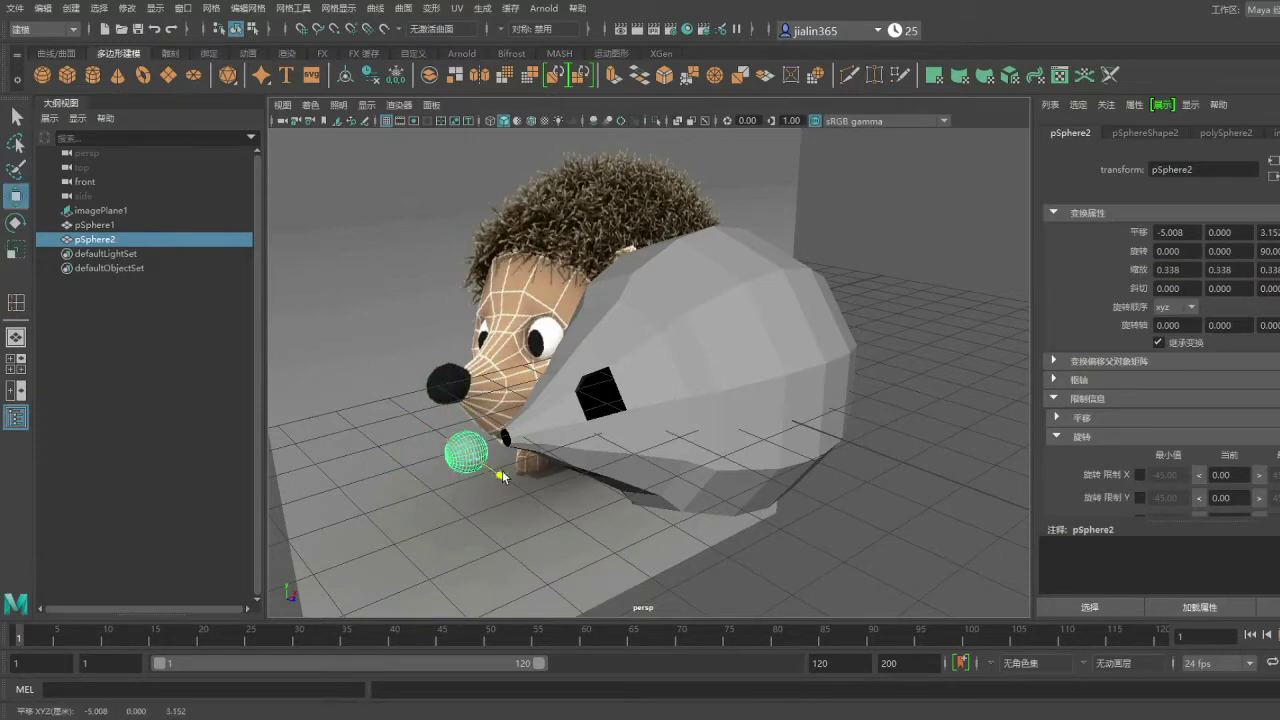
{"action": "scroll", "coordinate": [551, 495], "scroll_direction": "up", "scroll_amount": 5}
{"action": "mouse_move", "coordinate": [536, 463]}
{"action": "left_mouse_down", "text": "alt"}
{"action": "mouse_move", "coordinate": [735, 333]}
{"action": "mouse_move", "coordinate": [735, 360]}
{"action": "left_mouse_up", "text": "alt"}
{"action": "mouse_move", "coordinate": [735, 360]}
{"action": "left_mouse_down", "text": "alt"}
{"action": "mouse_move", "coordinate": [734, 453]}
{"action": "mouse_move", "coordinate": [589, 419]}
{"action": "mouse_move", "coordinate": [647, 306]}
{"action": "mouse_move", "coordinate": [809, 391]}
{"action": "mouse_move", "coordinate": [734, 483]}
{"action": "mouse_move", "coordinate": [752, 503]}
{"action": "left_mouse_up", "text": "alt"}
{"action": "key", "text": "r"}
{"action": "key", "text": "w"}
{"action": "left_click", "coordinate": [734, 489]}
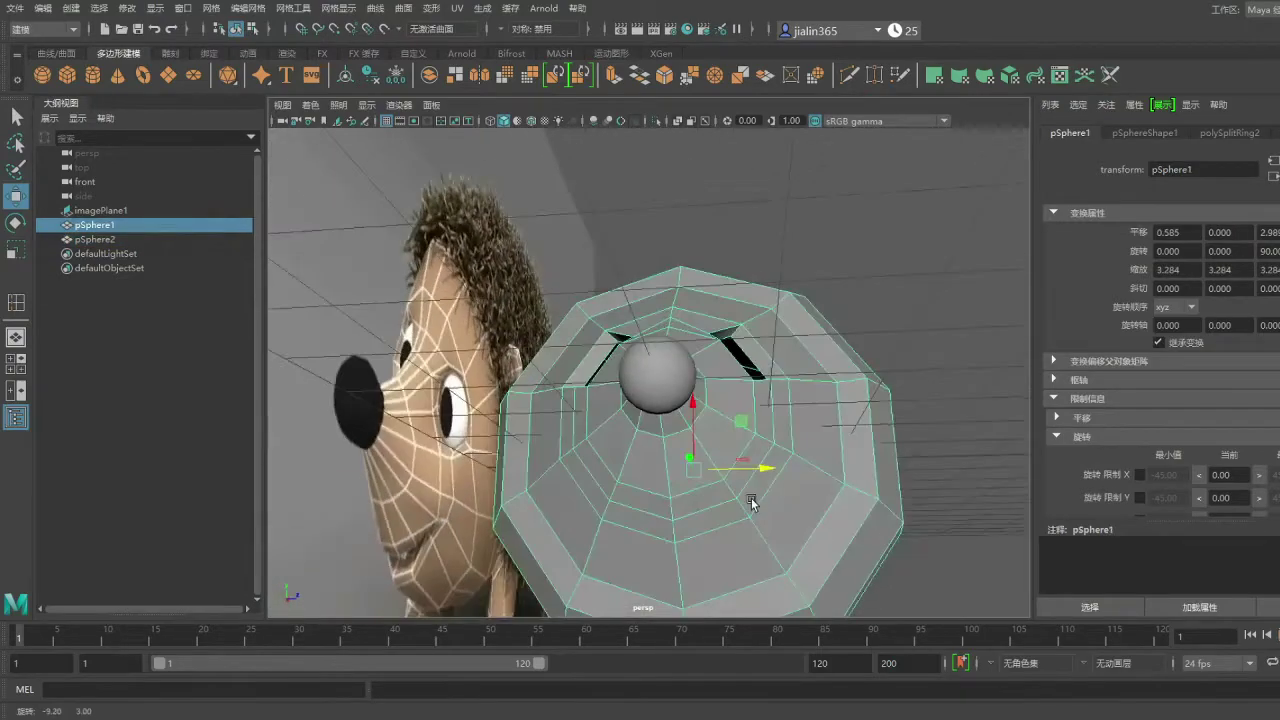
- Extrude the chosen faces on the head's dome, then delete them to open an eye hole
{"action": "right_click_drag", "start_coordinate": [667, 505], "coordinate": [667, 470]}
{"action": "left_click", "coordinate": [688, 500]}
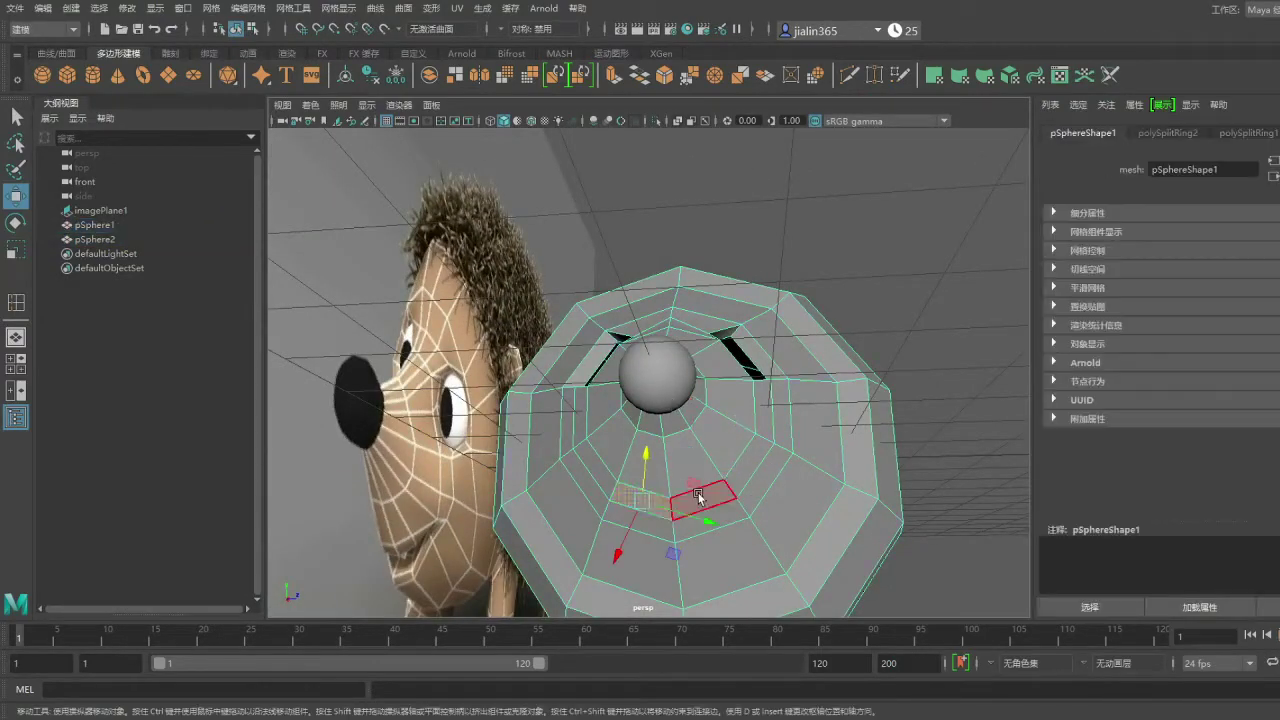
{"action": "mouse_move", "coordinate": [688, 500]}
{"action": "left_mouse_down", "text": "alt"}
{"action": "mouse_move", "coordinate": [700, 380]}
{"action": "mouse_move", "coordinate": [750, 345]}
{"action": "mouse_move", "coordinate": [769, 369]}
{"action": "mouse_move", "coordinate": [700, 420]}
{"action": "mouse_move", "coordinate": [720, 380]}
{"action": "left_mouse_up", "text": "alt"}
{"action": "left_click", "coordinate": [613, 75]}
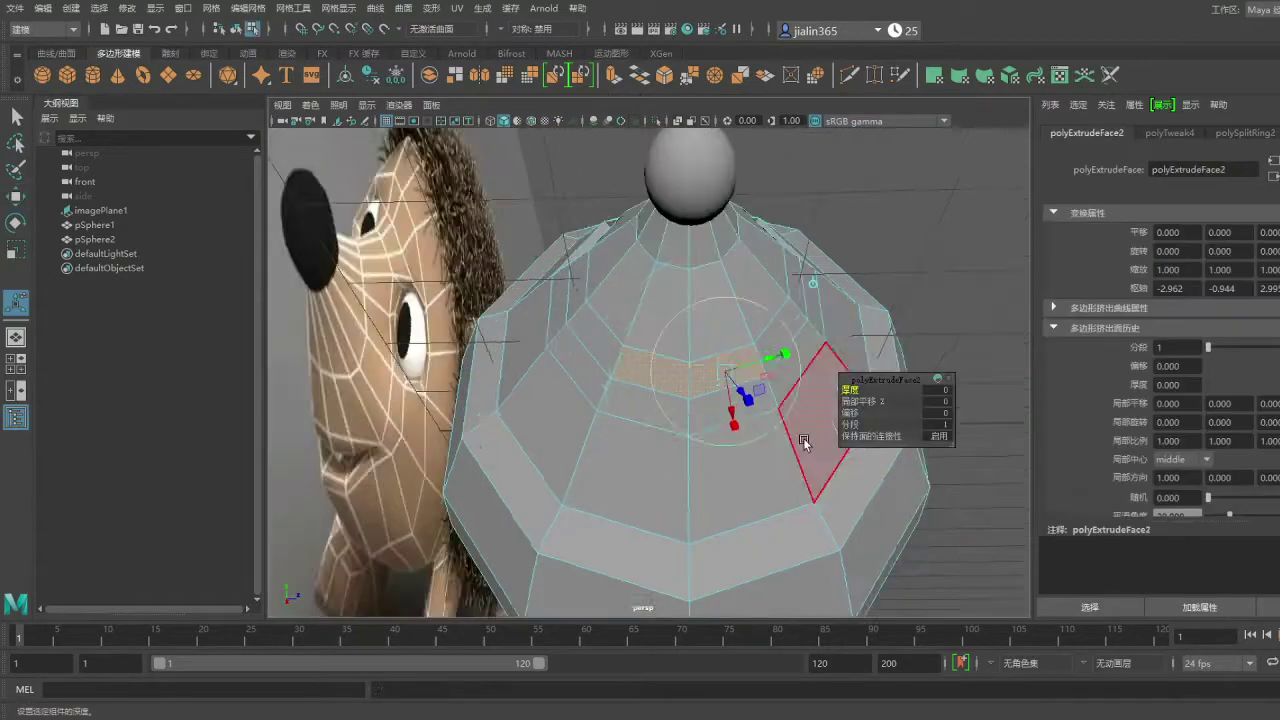
{"action": "mouse_move", "coordinate": [806, 437]}
{"action": "left_mouse_down", "text": "alt"}
{"action": "mouse_move", "coordinate": [728, 410]}
{"action": "mouse_move", "coordinate": [746, 417]}
{"action": "mouse_move", "coordinate": [603, 397]}
{"action": "left_mouse_up", "text": "alt"}
{"action": "key", "text": "q"}
{"action": "key", "text": "Delete"}
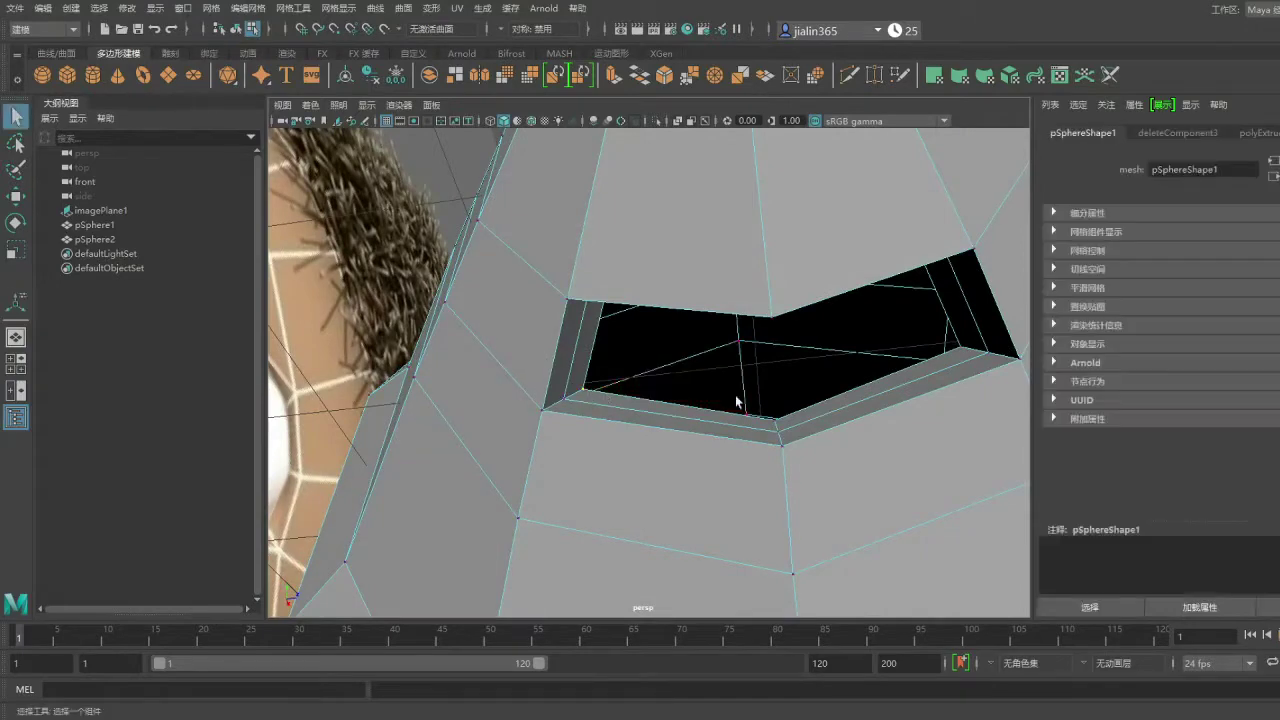
- Move vertices around the hole's edge to reshape the opening, undoing the bad moves
{"action": "mouse_move", "coordinate": [968, 354]}
{"action": "left_mouse_down", "text": "alt"}
{"action": "mouse_move", "coordinate": [520, 443]}
{"action": "mouse_move", "coordinate": [640, 460]}
{"action": "mouse_move", "coordinate": [632, 345]}
{"action": "left_mouse_up", "text": "alt"}
{"action": "left_click", "coordinate": [739, 347]}
{"action": "key", "text": "w"}
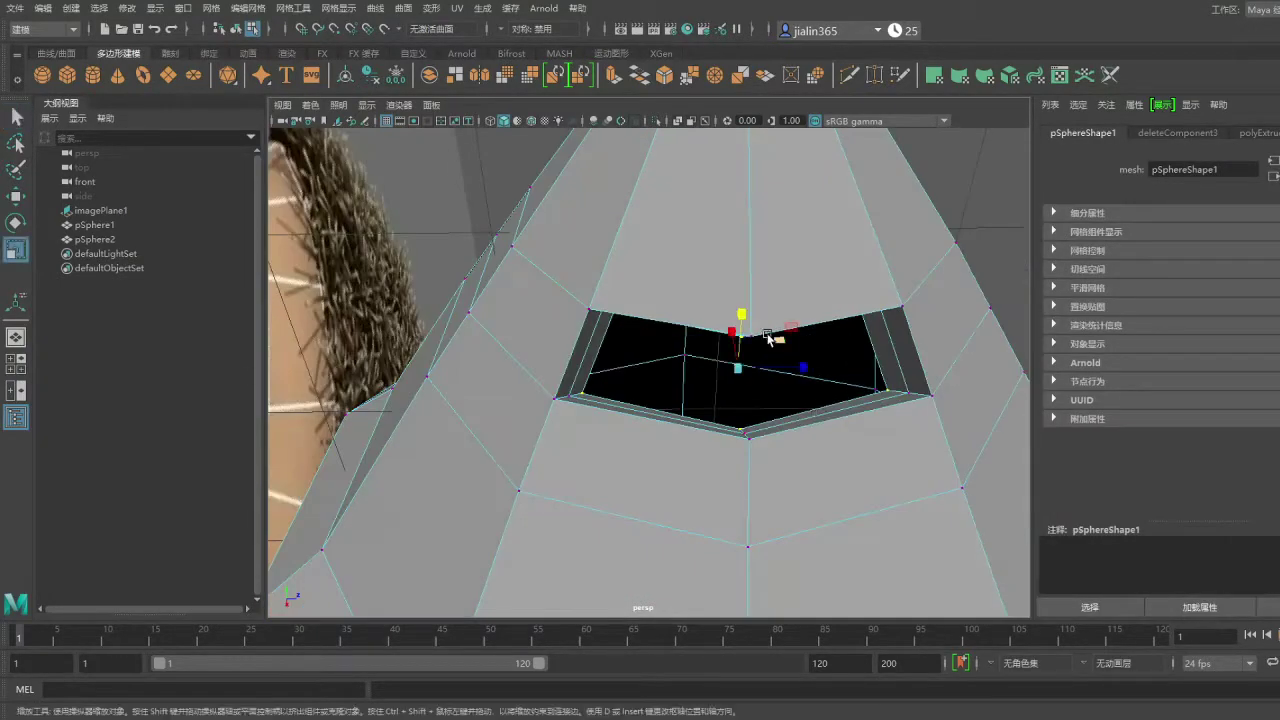
{"action": "mouse_move", "coordinate": [737, 357]}
{"action": "left_mouse_down", "text": "alt"}
{"action": "mouse_move", "coordinate": [760, 340]}
{"action": "mouse_move", "coordinate": [746, 347]}
{"action": "mouse_move", "coordinate": [743, 323]}
{"action": "mouse_move", "coordinate": [605, 404]}
{"action": "left_mouse_up", "text": "alt"}
{"action": "mouse_move", "coordinate": [891, 368]}
{"action": "left_mouse_down", "text": "alt"}
{"action": "mouse_move", "coordinate": [740, 320]}
{"action": "mouse_move", "coordinate": [740, 357]}
{"action": "mouse_move", "coordinate": [674, 443]}
{"action": "left_mouse_up", "text": "alt"}
{"action": "mouse_move", "coordinate": [701, 345]}
{"action": "left_mouse_down"}
{"action": "mouse_move", "coordinate": [701, 327]}
{"action": "mouse_move", "coordinate": [631, 369]}
{"action": "left_mouse_up"}
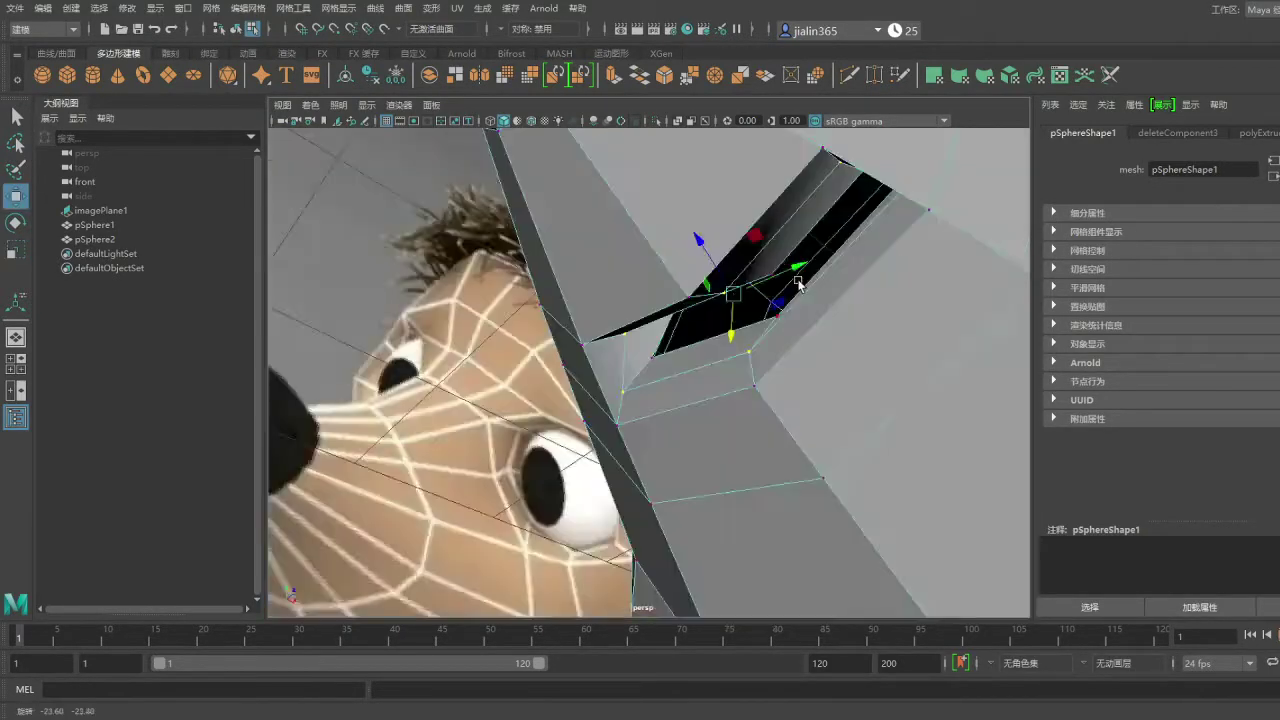
{"action": "mouse_move", "coordinate": [840, 376]}
{"action": "left_mouse_down", "text": "alt"}
{"action": "mouse_move", "coordinate": [760, 443]}
{"action": "mouse_move", "coordinate": [920, 277]}
{"action": "mouse_move", "coordinate": [920, 337]}
{"action": "mouse_move", "coordinate": [876, 343]}
{"action": "left_mouse_up", "text": "alt"}
{"action": "key", "text": "ctrl+z"}
{"action": "key", "text": "r"}
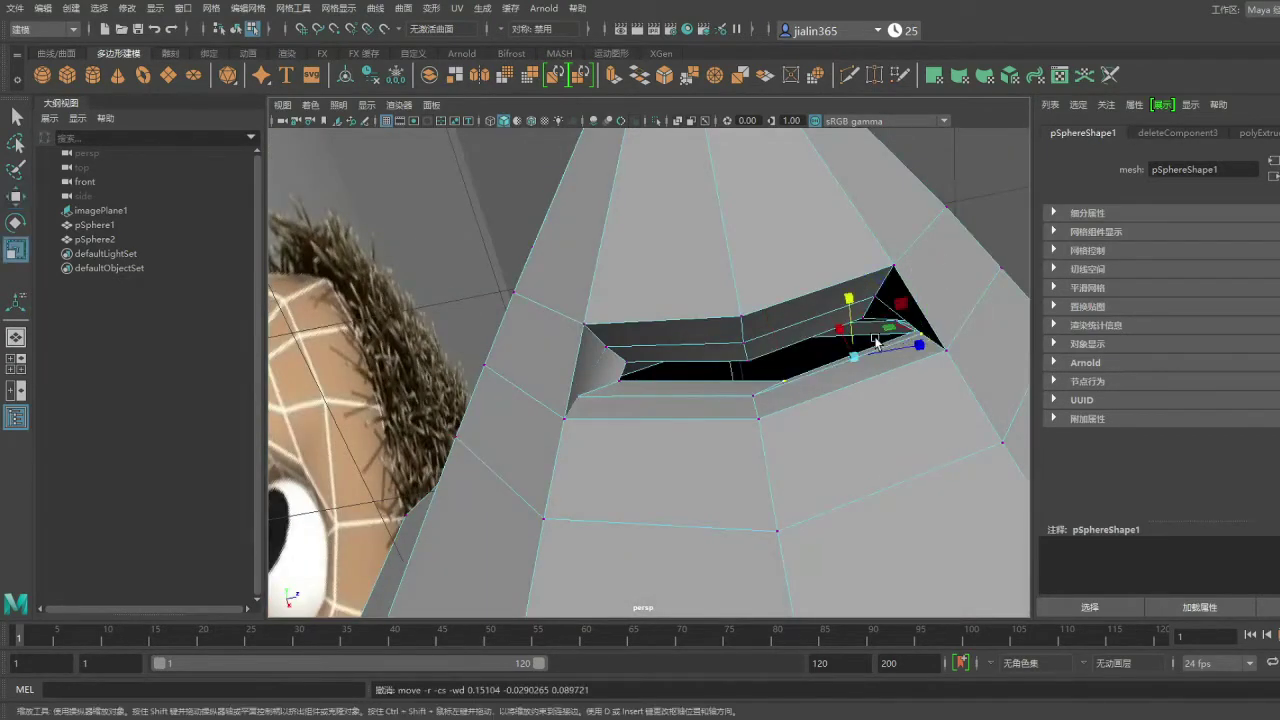
{"action": "key", "text": "ctrl+z"}
{"action": "key", "text": "ctrl+z"}
{"action": "key", "text": "ctrl+z"}
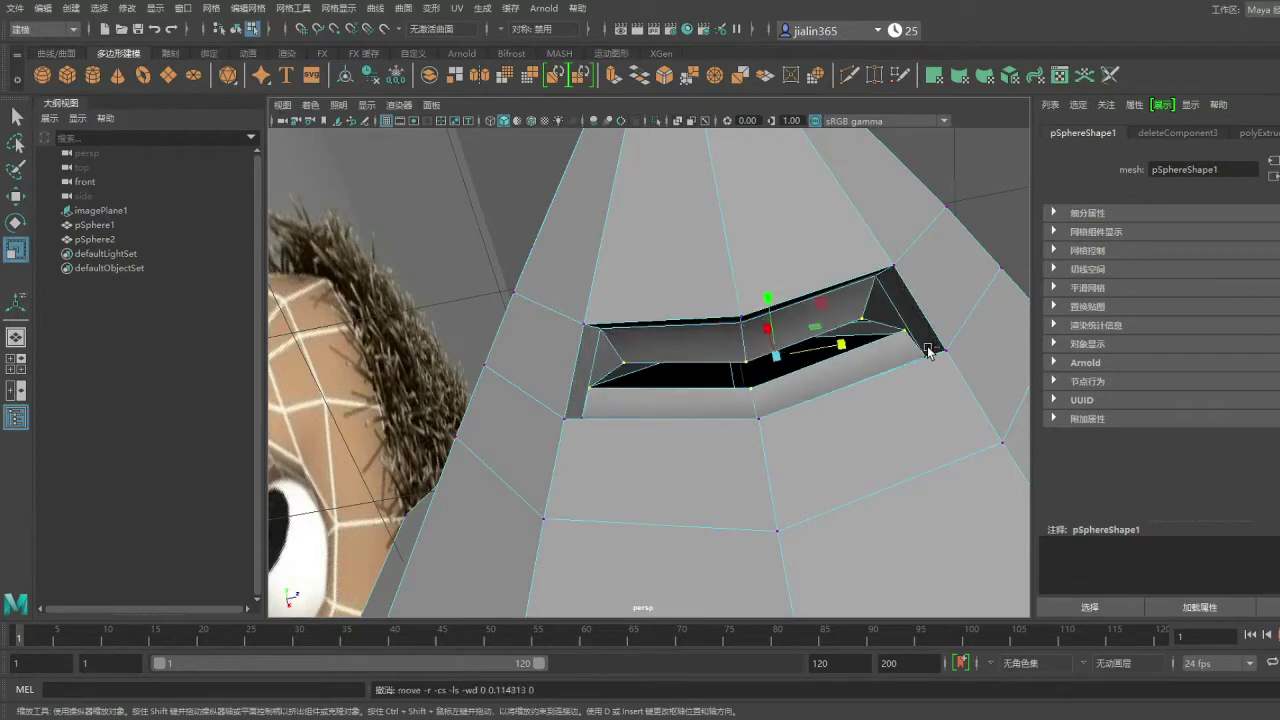
{"action": "key", "text": "ctrl+z"}
- Shrink the hole's face loop uniformly and adjust a vertex beside it
{"action": "left_click_drag", "start_coordinate": [928, 350], "coordinate": [893, 352], "text": "alt"}
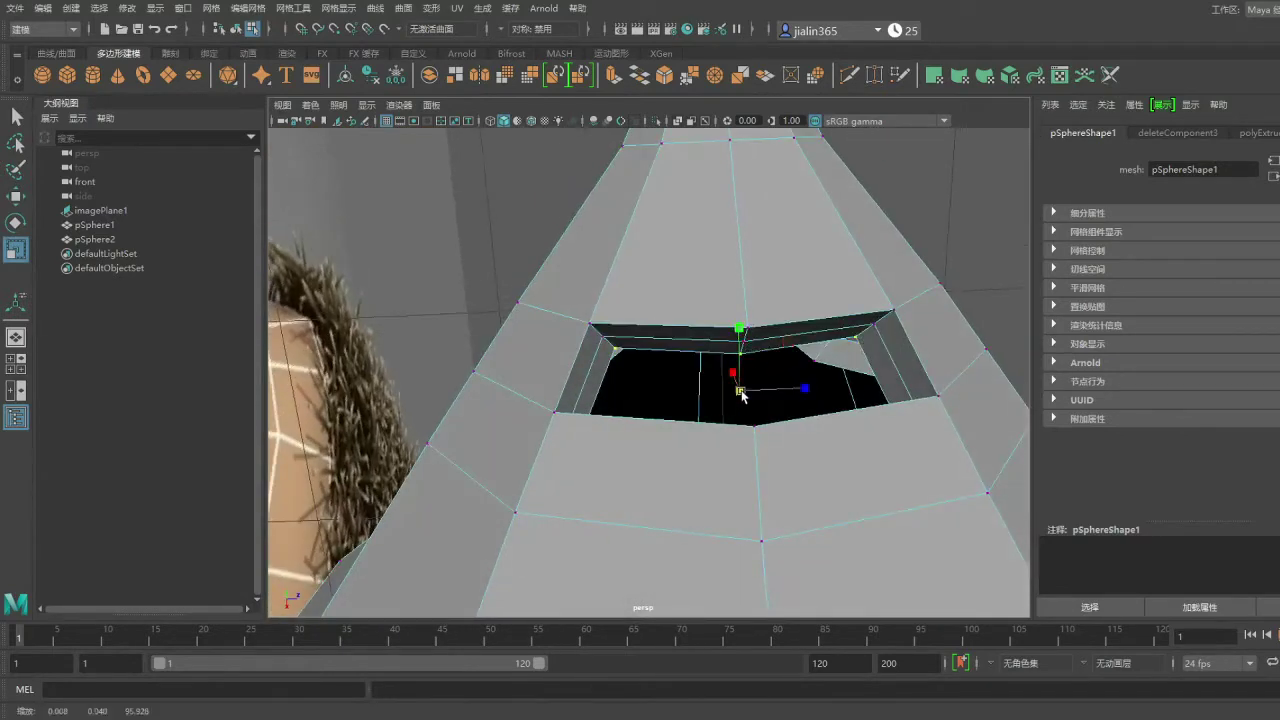
{"action": "left_click_drag", "start_coordinate": [741, 393], "coordinate": [668, 430]}
{"action": "mouse_move", "coordinate": [748, 380]}
{"action": "left_mouse_down", "text": "alt"}
{"action": "mouse_move", "coordinate": [766, 400]}
{"action": "mouse_move", "coordinate": [900, 451]}
{"action": "mouse_move", "coordinate": [782, 421]}
{"action": "mouse_move", "coordinate": [567, 405]}
{"action": "left_mouse_up", "text": "alt"}
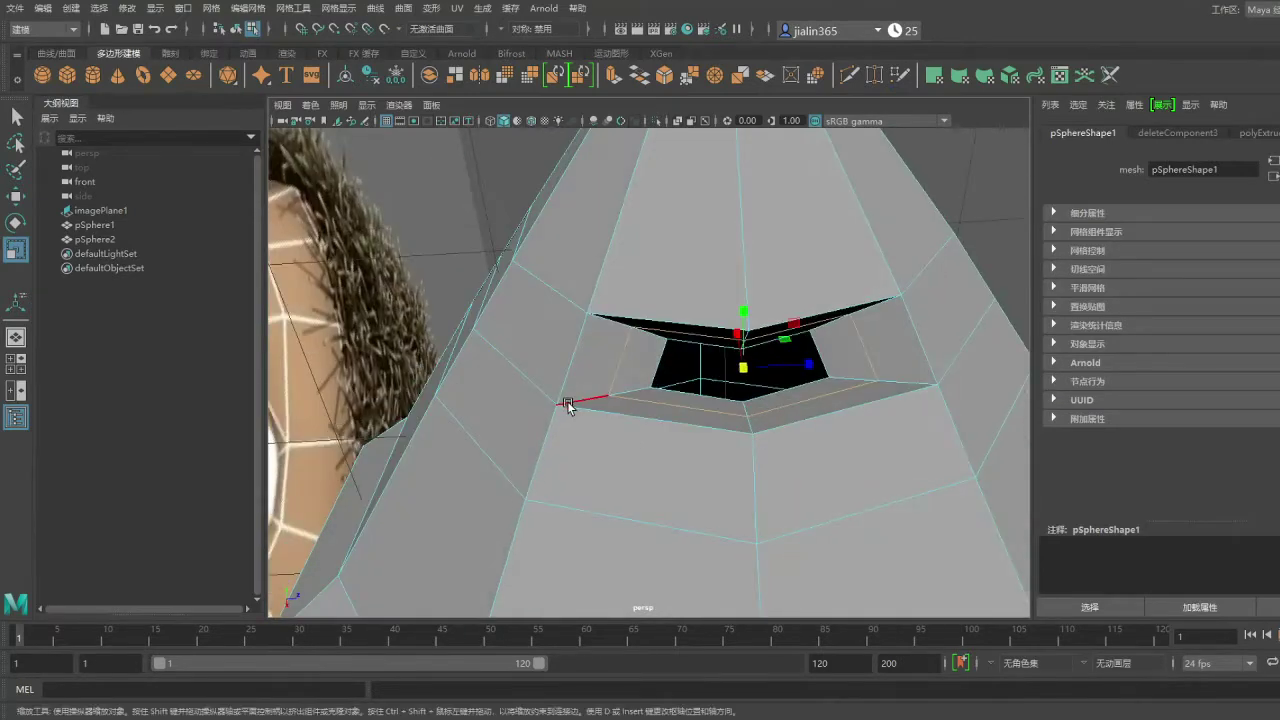
{"action": "key", "text": "w"}
{"action": "left_click", "coordinate": [936, 383]}
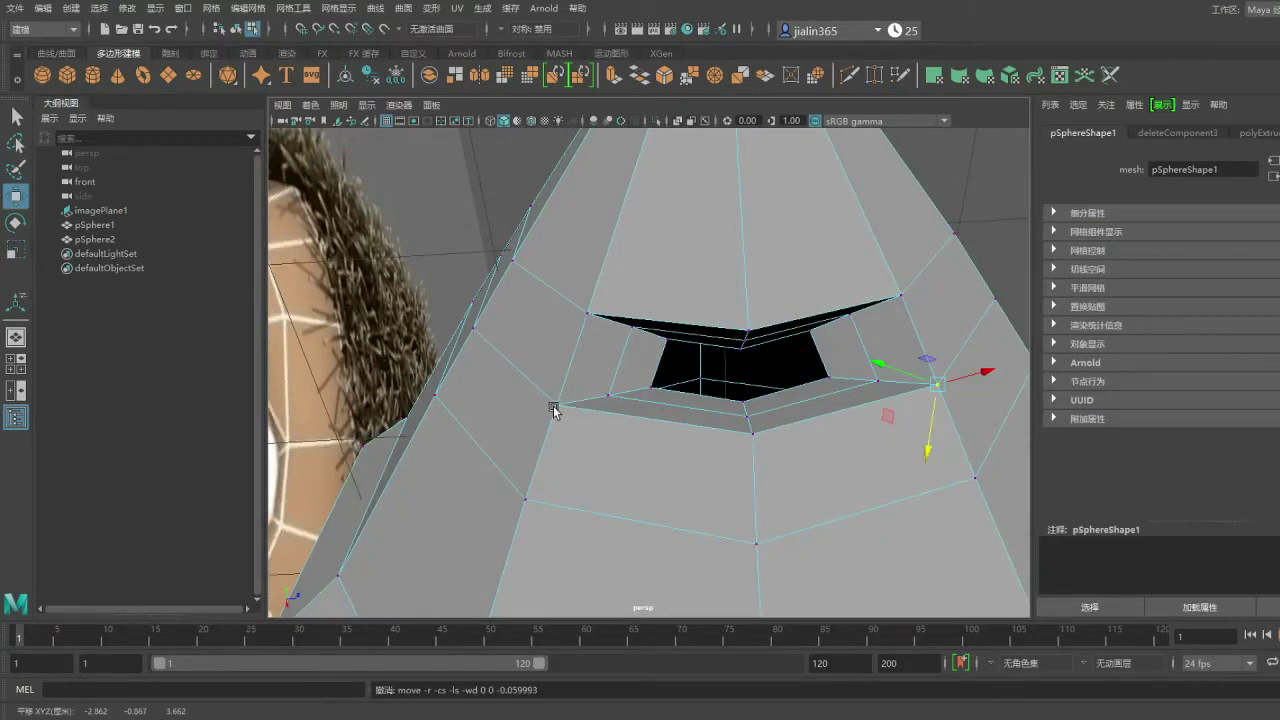
{"action": "key", "text": "F8"}
- Zoom out and preview the shell smoothed to check the eye socket's shape
{"action": "right_click_drag", "start_coordinate": [553, 410], "coordinate": [700, 480], "text": "alt"}
{"action": "mouse_move", "coordinate": [700, 480]}
{"action": "left_mouse_down", "text": "alt"}
{"action": "mouse_move", "coordinate": [941, 590]}
{"action": "mouse_move", "coordinate": [808, 391]}
{"action": "left_mouse_up", "text": "alt"}
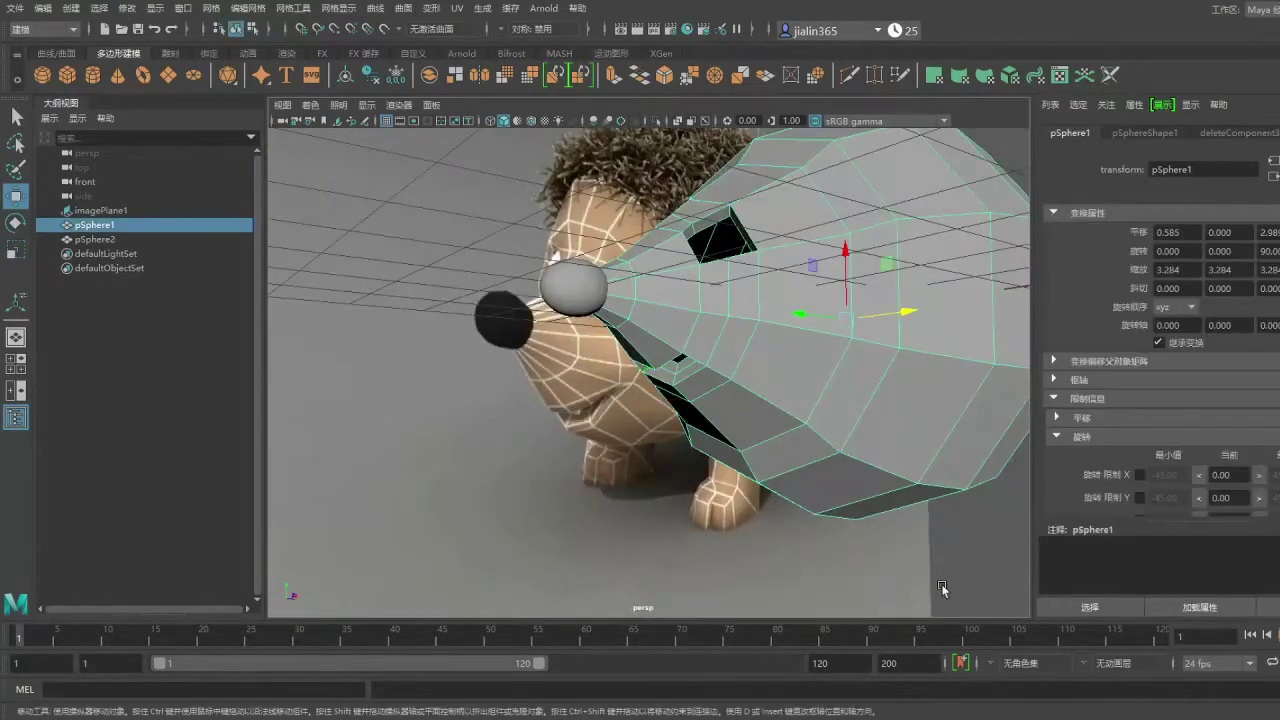
{"action": "key", "text": "F8"}
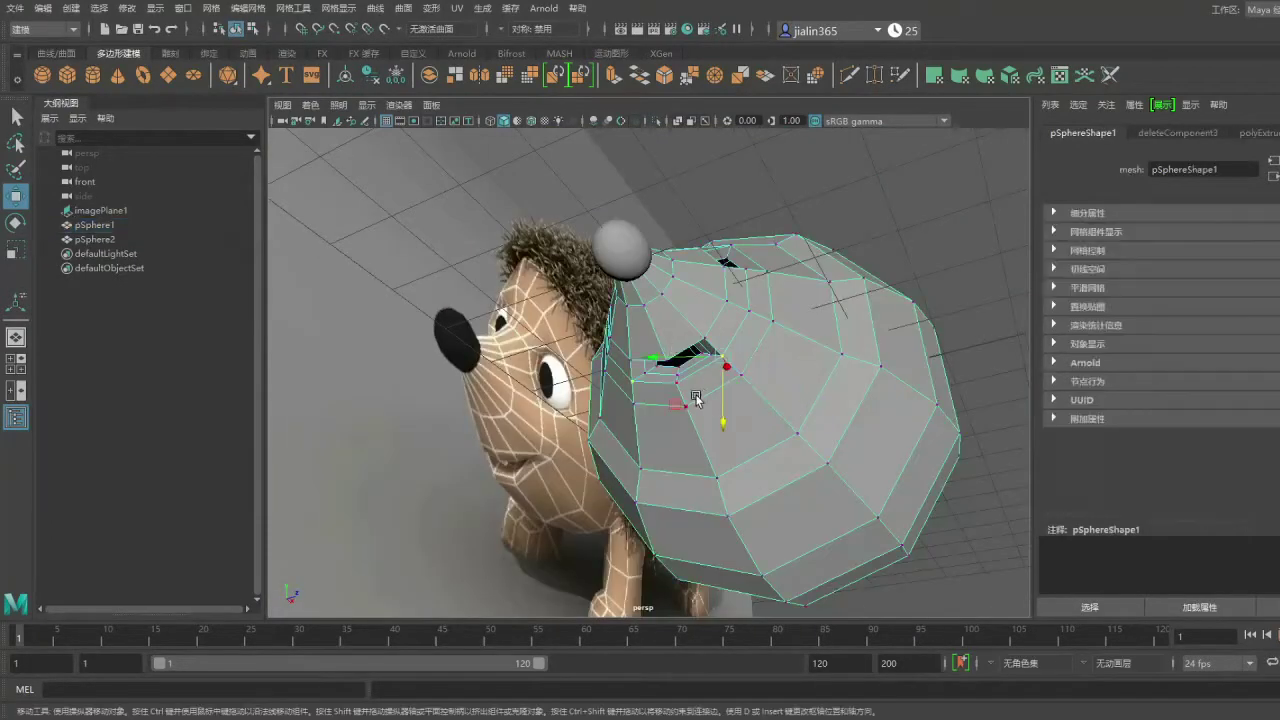
{"action": "mouse_move", "coordinate": [696, 398]}
{"action": "left_mouse_down", "text": "alt"}
{"action": "mouse_move", "coordinate": [645, 472]}
{"action": "mouse_move", "coordinate": [876, 406]}
{"action": "left_mouse_up", "text": "alt"}
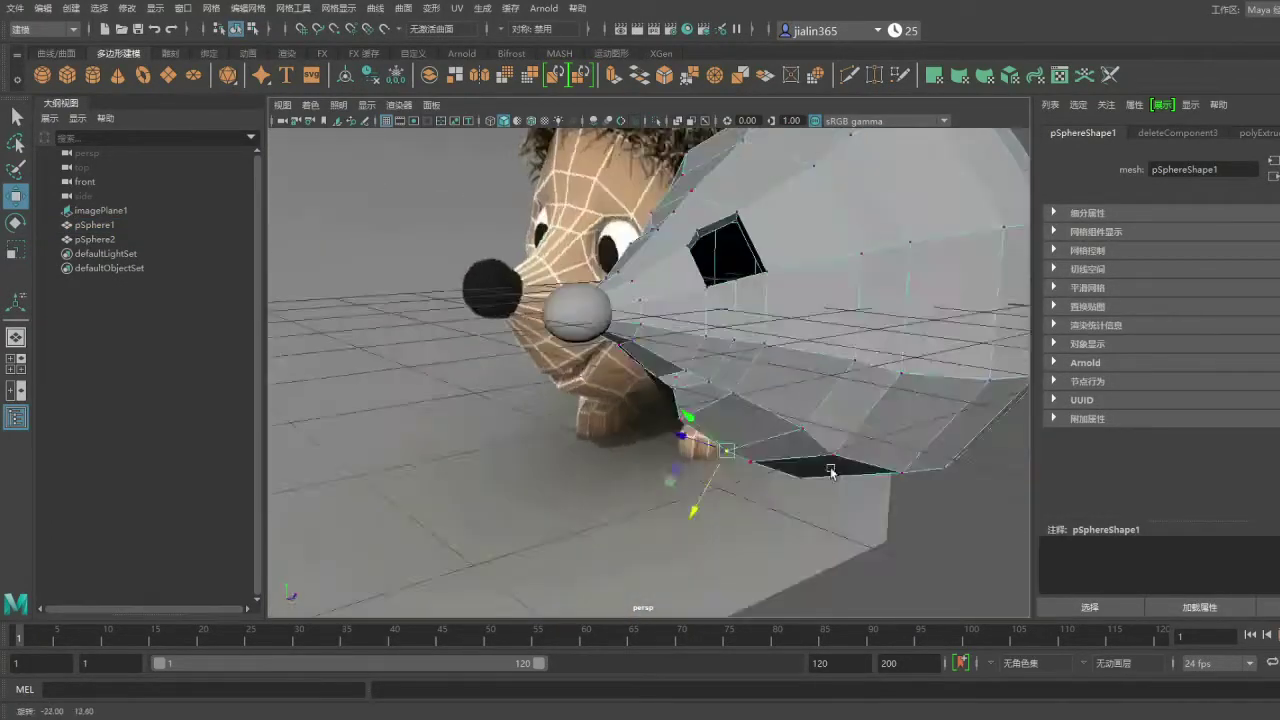
{"action": "key", "text": "3"}
{"action": "key", "text": "F8"}
{"action": "key", "text": "1"}
{"action": "left_click_drag", "start_coordinate": [882, 355], "coordinate": [897, 393], "text": "alt"}
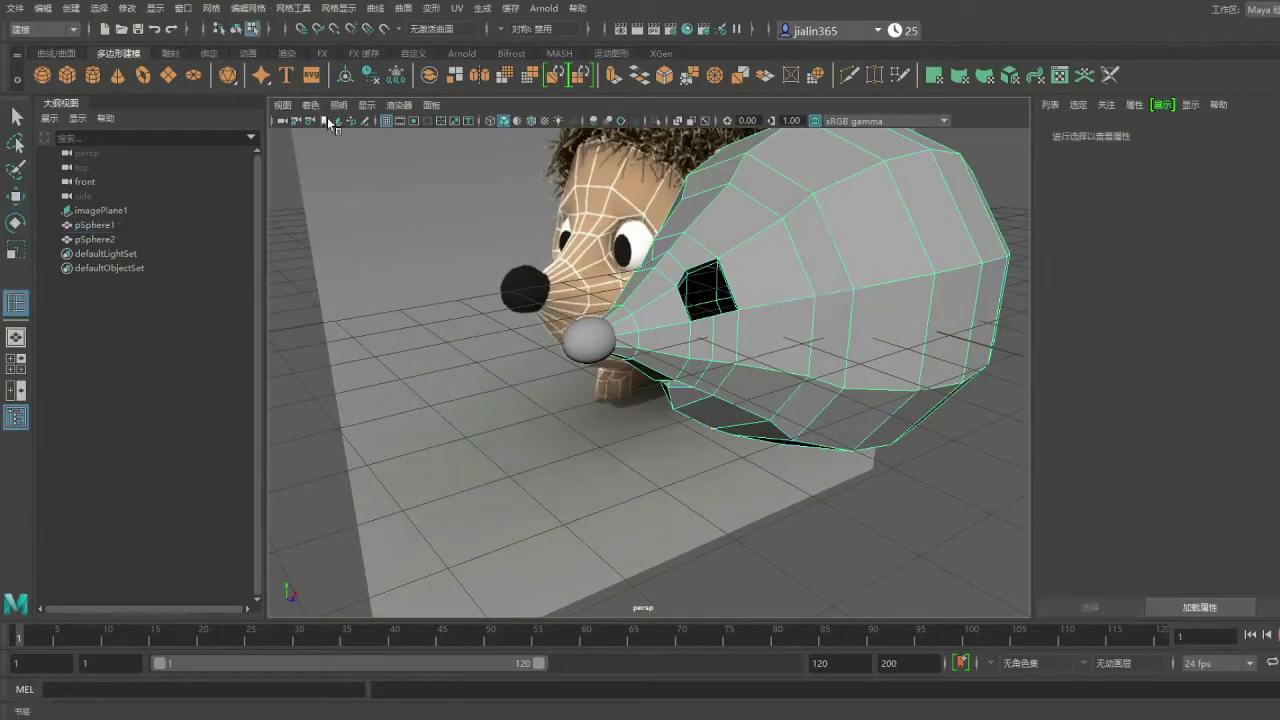
- Insert an edge loop on the head shell
{"action": "left_click", "coordinate": [790, 217]}
{"action": "key", "text": "q"}
{"action": "key", "text": "3"}
{"action": "left_click", "coordinate": [949, 491]}
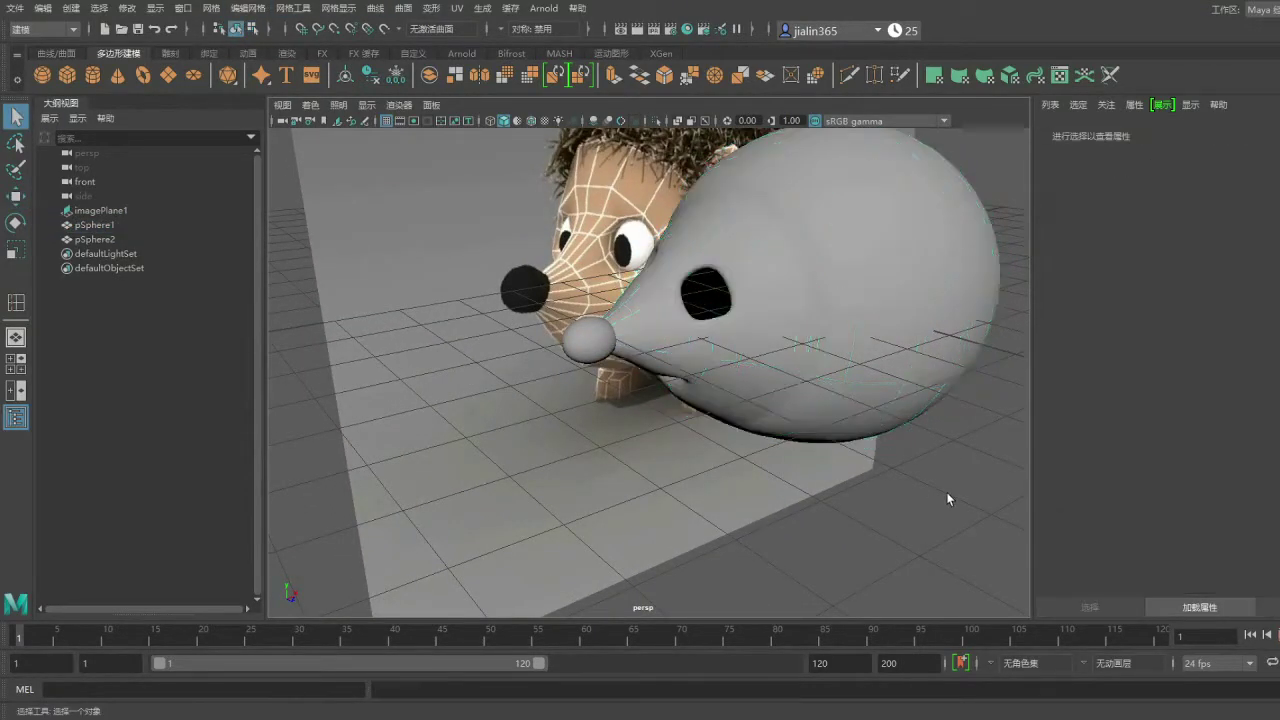
{"action": "mouse_move", "coordinate": [949, 491]}
{"action": "left_mouse_down", "text": "alt"}
{"action": "mouse_move", "coordinate": [903, 386]}
{"action": "mouse_move", "coordinate": [838, 386]}
{"action": "mouse_move", "coordinate": [823, 372]}
{"action": "mouse_move", "coordinate": [914, 374]}
{"action": "mouse_move", "coordinate": [707, 318]}
{"action": "left_mouse_up", "text": "alt"}
- Duplicate a sphere as an eyeball, slide it out and shrink it to 0.578
{"action": "key", "text": "ctrl+d"}
{"action": "scroll", "coordinate": [707, 313], "scroll_direction": "up", "scroll_amount": 5}
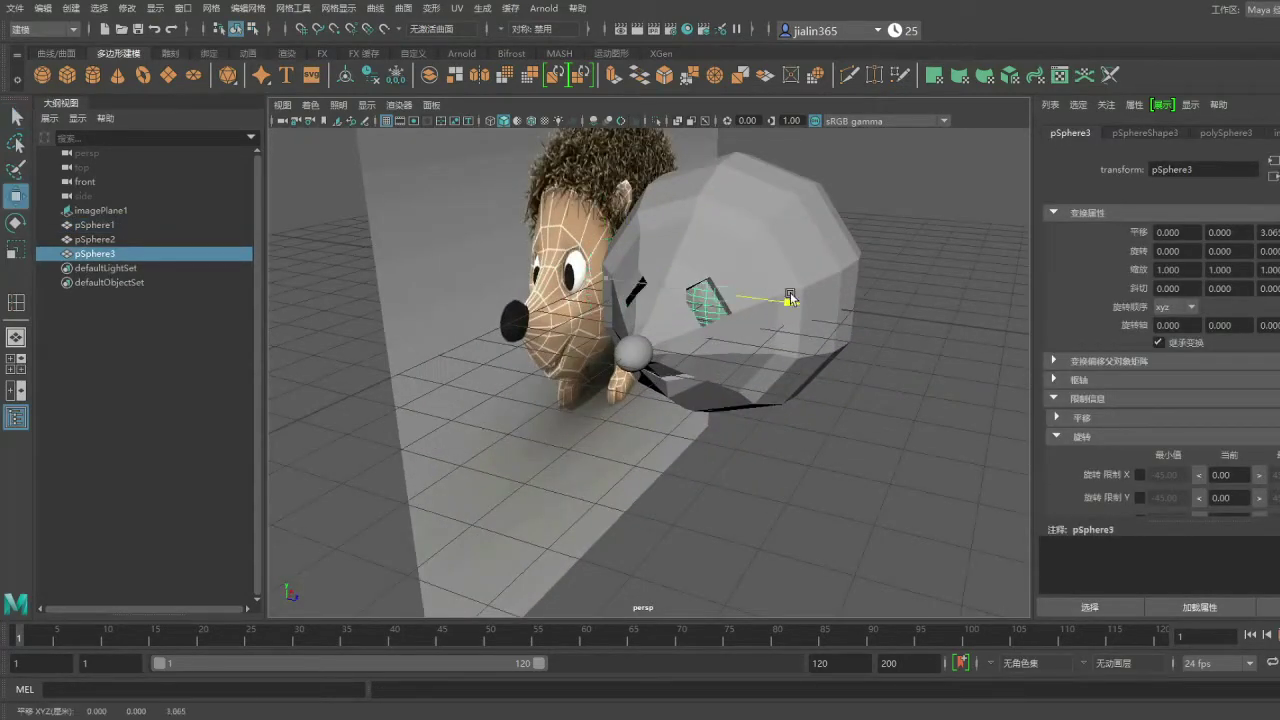
{"action": "middle_click_drag", "start_coordinate": [824, 333], "coordinate": [1060, 370]}
{"action": "key", "text": "e"}
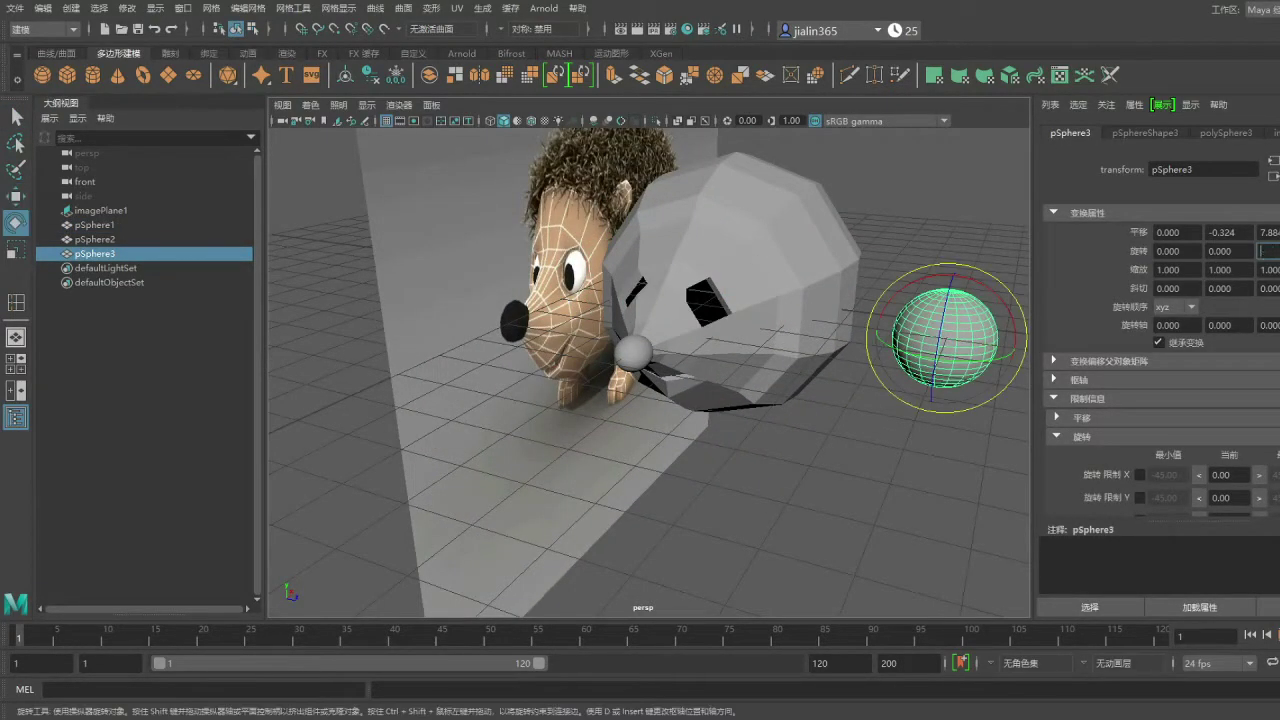
{"action": "key", "text": "r"}
{"action": "left_click_drag", "start_coordinate": [944, 340], "coordinate": [930, 345]}
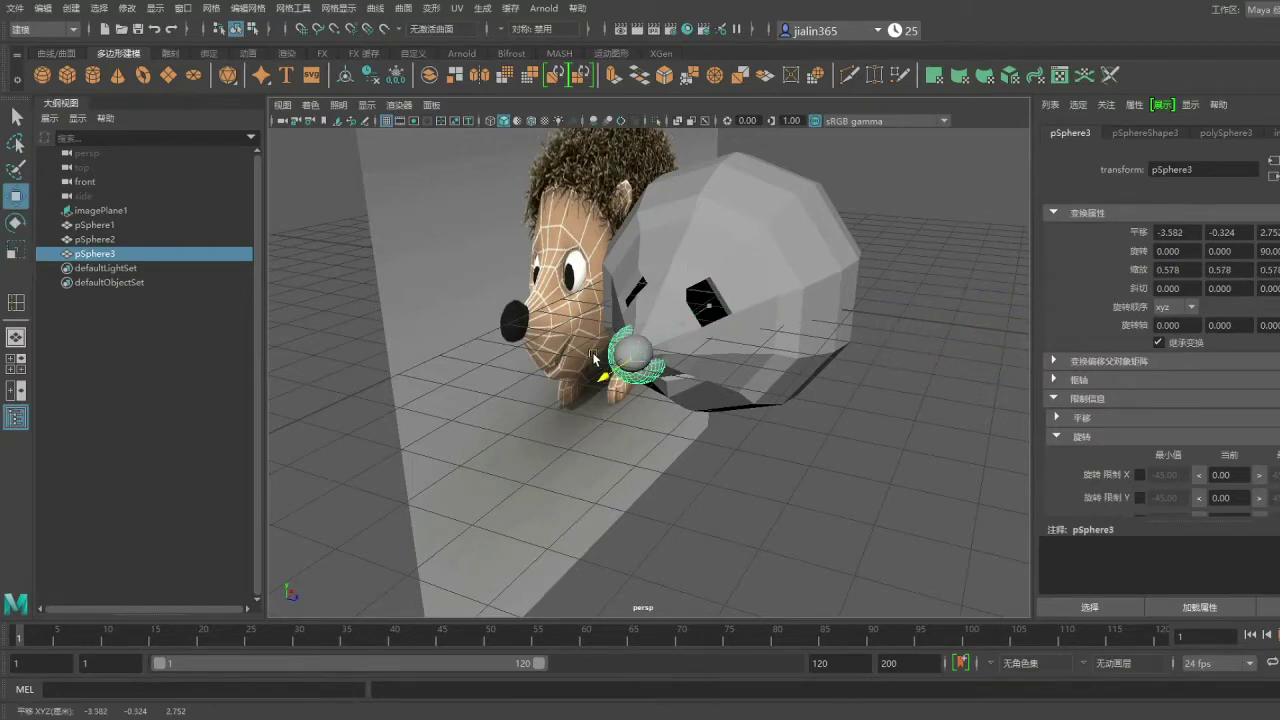
- Tilt the eyeball, shrink it to 0.507 and nudge it into the eye socket
{"action": "left_click_drag", "start_coordinate": [771, 316], "coordinate": [720, 370], "text": "alt"}
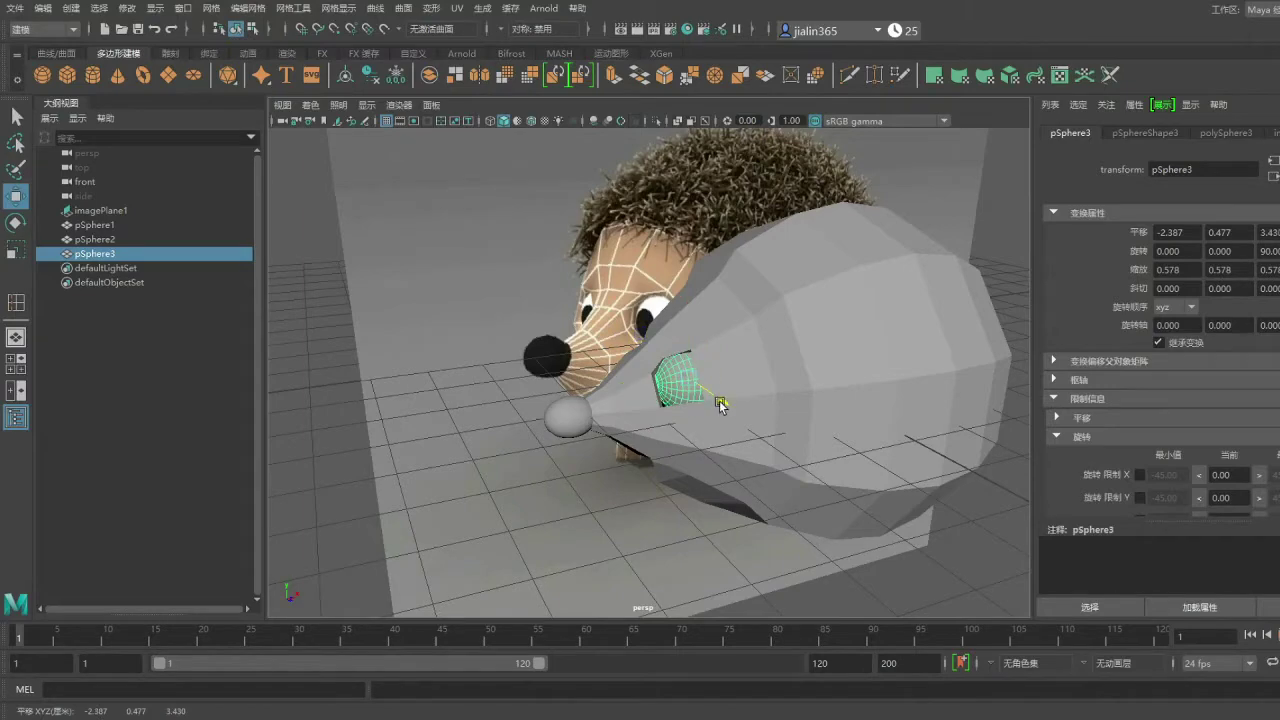
{"action": "key", "text": "e"}
{"action": "left_click_drag", "start_coordinate": [720, 404], "coordinate": [745, 380]}
{"action": "key", "text": "w"}
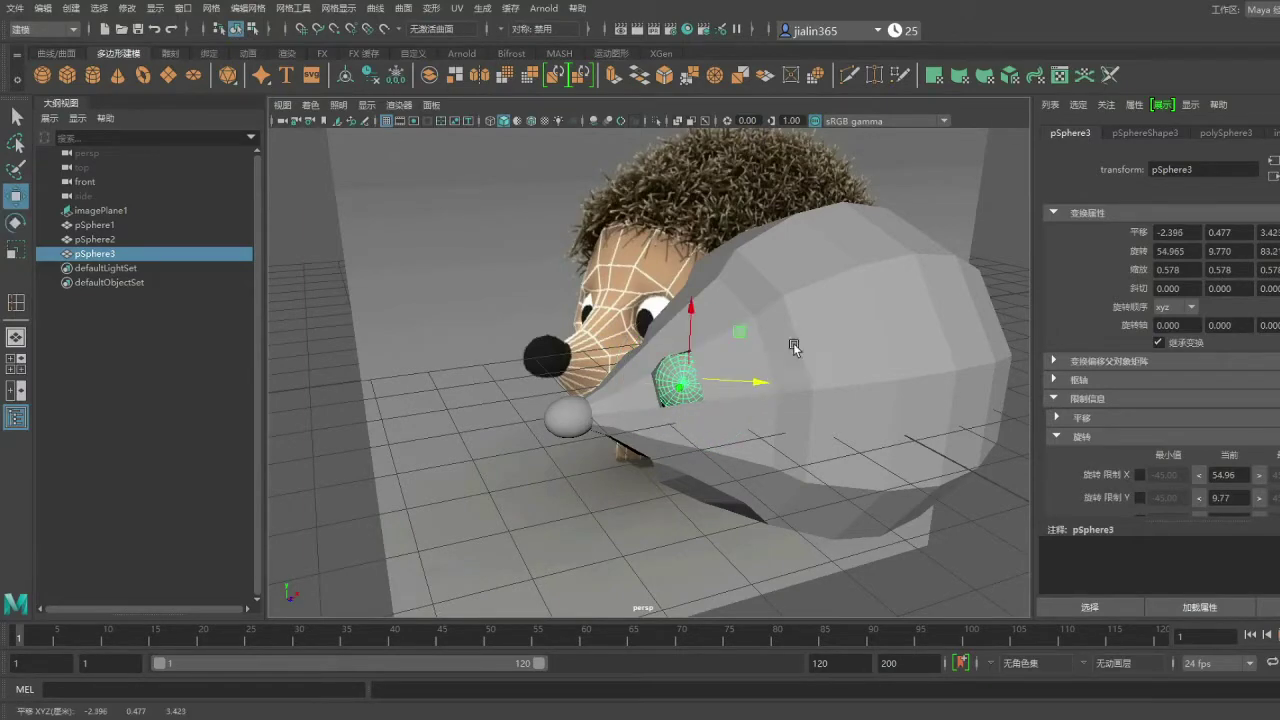
{"action": "key", "text": "3"}
{"action": "left_click_drag", "start_coordinate": [679, 381], "coordinate": [677, 380]}
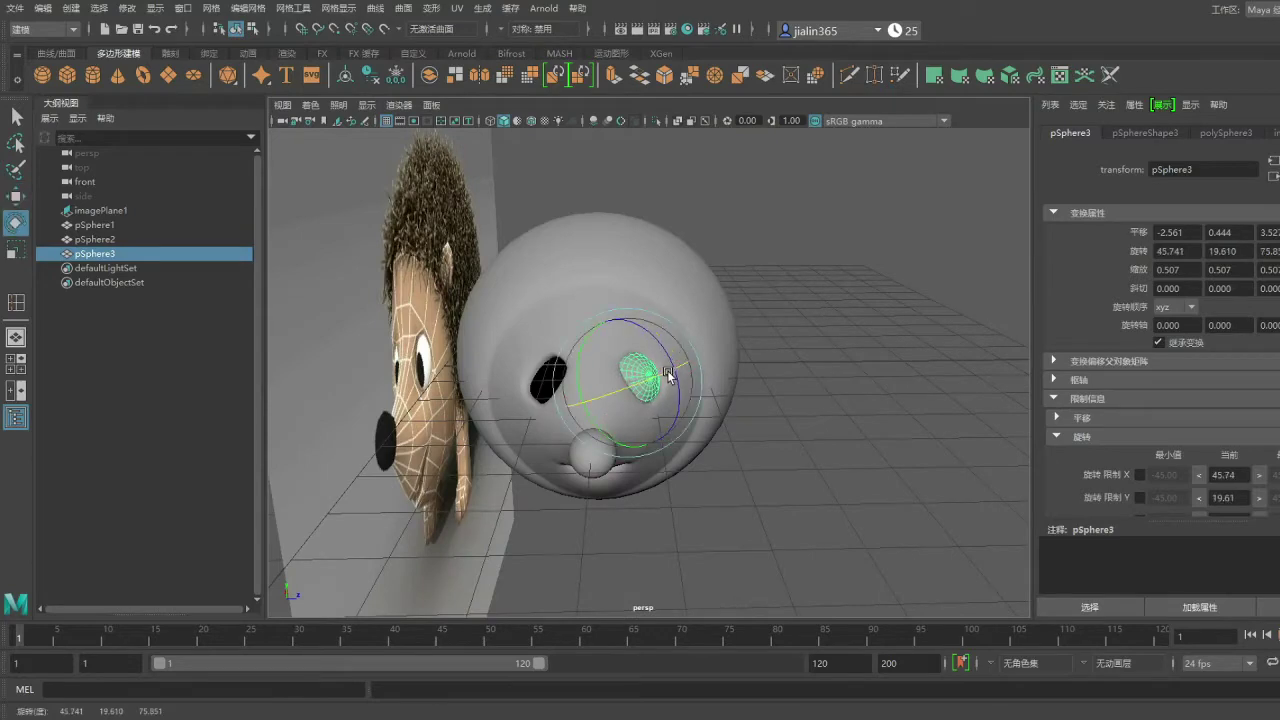
{"action": "mouse_move", "coordinate": [791, 357]}
{"action": "left_mouse_down", "text": "alt"}
{"action": "mouse_move", "coordinate": [772, 385]}
{"action": "mouse_move", "coordinate": [813, 417]}
{"action": "left_mouse_up", "text": "alt"}
- Duplicate the eyeball and move the copy into the second eye socket
{"action": "key", "text": "ctrl+d"}
{"action": "key", "text": "w"}
{"action": "left_click_drag", "start_coordinate": [673, 368], "coordinate": [521, 350]}
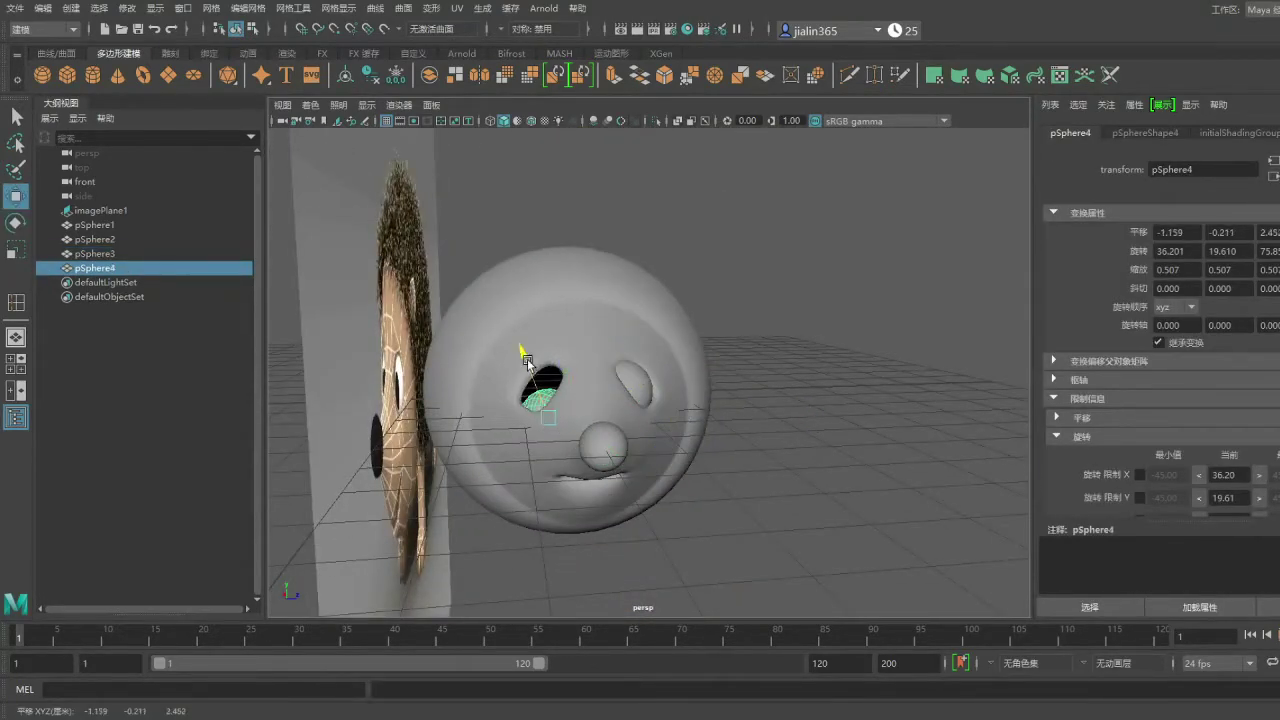
{"action": "scroll", "coordinate": [581, 378], "scroll_direction": "up", "scroll_amount": 5}
{"action": "scroll", "coordinate": [686, 350], "scroll_direction": "up", "scroll_amount": 3}
{"action": "mouse_move", "coordinate": [760, 370]}
{"action": "left_mouse_down"}
{"action": "mouse_move", "coordinate": [857, 314]}
{"action": "mouse_move", "coordinate": [729, 400]}
{"action": "left_mouse_up"}
- Fine-tune the second eyeball's position and tilt within the socket
{"action": "key", "text": "e"}
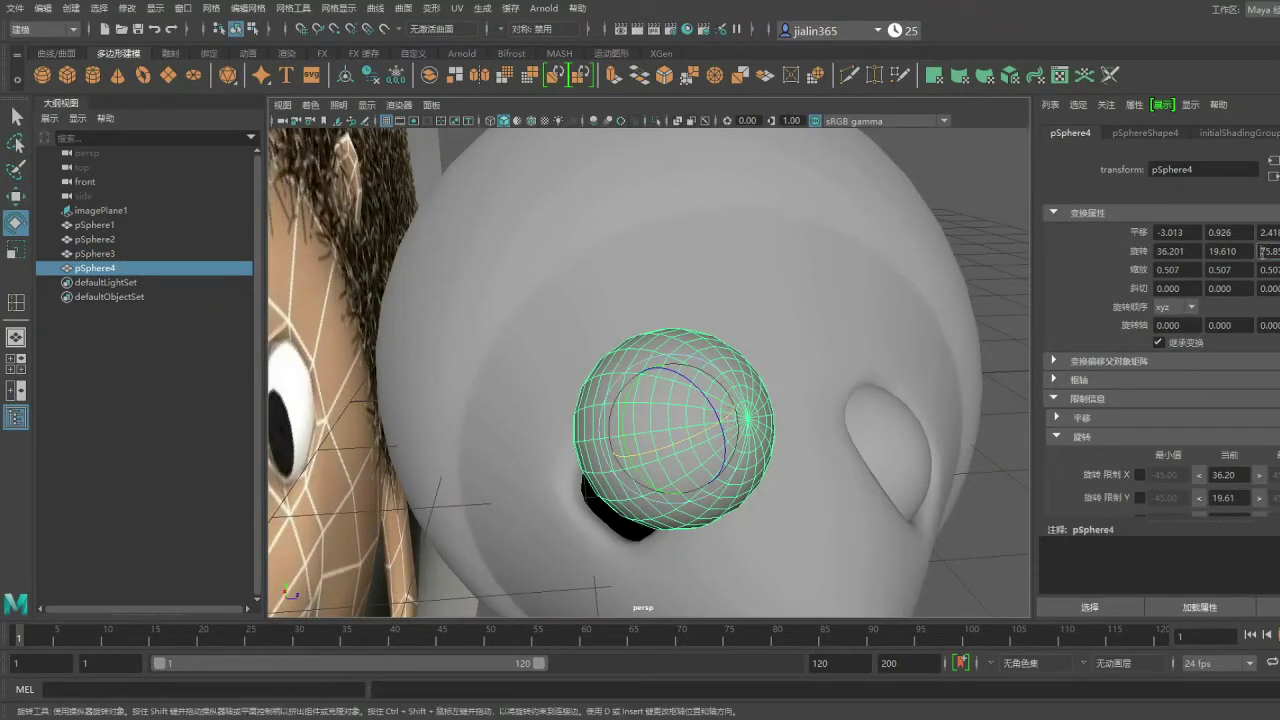
{"action": "key", "text": "w"}
{"action": "mouse_move", "coordinate": [729, 457]}
{"action": "left_mouse_down"}
{"action": "mouse_move", "coordinate": [655, 500]}
{"action": "mouse_move", "coordinate": [720, 495]}
{"action": "mouse_move", "coordinate": [610, 450]}
{"action": "mouse_move", "coordinate": [700, 500]}
{"action": "mouse_move", "coordinate": [802, 445]}
{"action": "mouse_move", "coordinate": [694, 457]}
{"action": "mouse_move", "coordinate": [726, 474]}
{"action": "mouse_move", "coordinate": [691, 357]}
{"action": "mouse_move", "coordinate": [637, 345]}
{"action": "left_mouse_up"}
{"action": "key", "text": "e"}
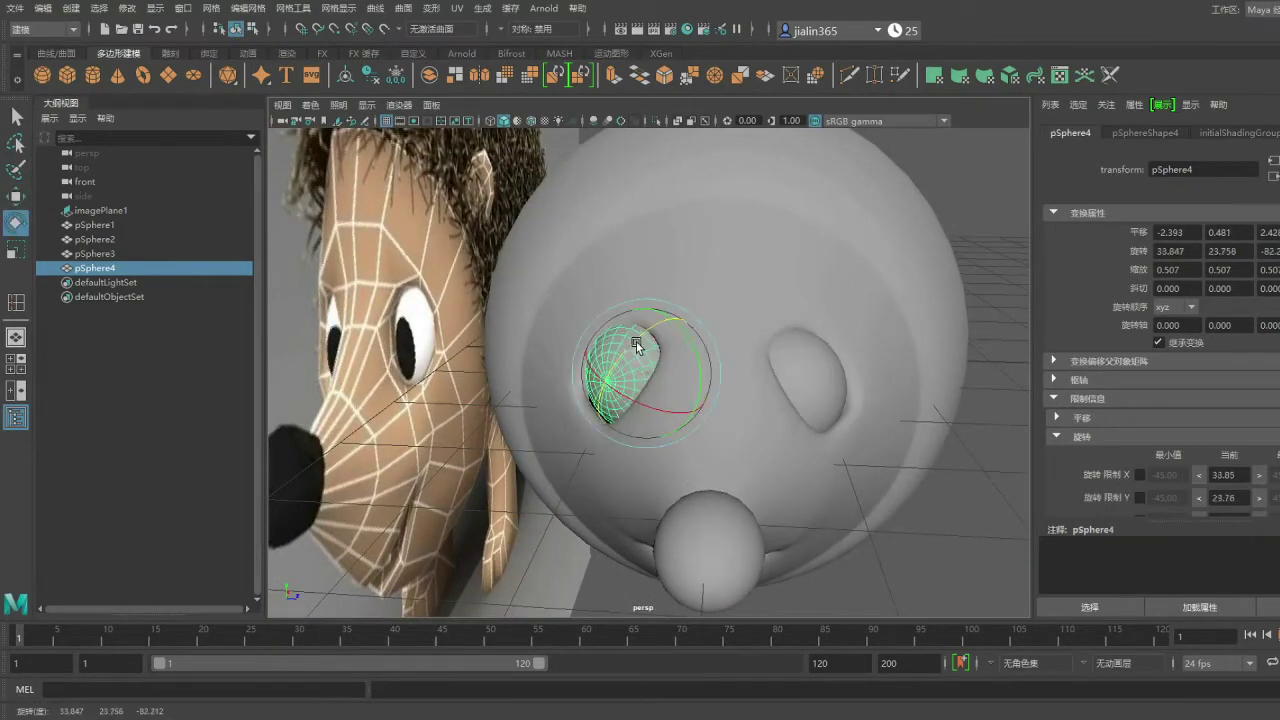
{"action": "key", "text": "w"}
{"action": "mouse_move", "coordinate": [632, 390]}
{"action": "left_mouse_down"}
{"action": "mouse_move", "coordinate": [699, 410]}
{"action": "mouse_move", "coordinate": [660, 380]}
{"action": "mouse_move", "coordinate": [696, 408]}
{"action": "mouse_move", "coordinate": [612, 464]}
{"action": "left_mouse_up"}
- Compare the two eyeballs from a new angle and clear the selection
{"action": "left_click", "coordinate": [771, 371]}
{"action": "left_click", "coordinate": [614, 371]}
{"action": "left_click", "coordinate": [736, 385]}
{"action": "mouse_move", "coordinate": [736, 385]}
{"action": "left_mouse_down", "text": "alt"}
{"action": "mouse_move", "coordinate": [893, 350]}
{"action": "mouse_move", "coordinate": [633, 383]}
{"action": "mouse_move", "coordinate": [710, 413]}
{"action": "left_mouse_up", "text": "alt"}
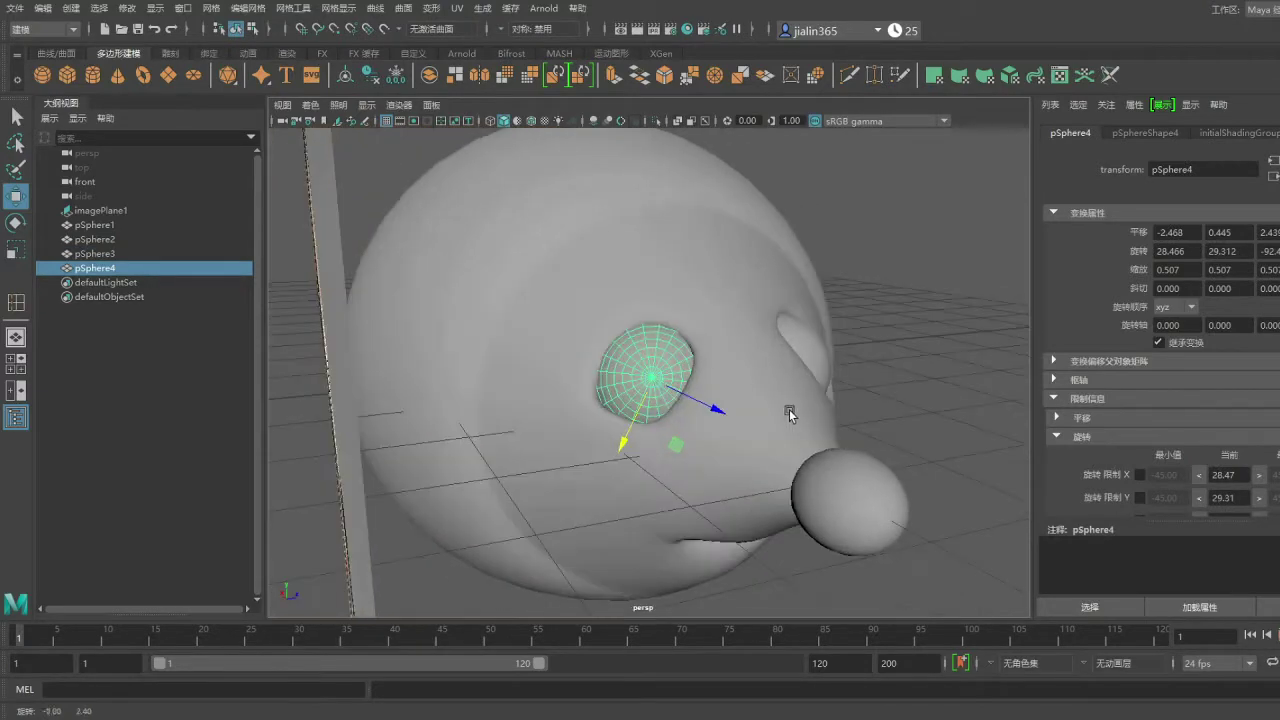
{"action": "key", "text": "e"}
{"action": "left_click", "coordinate": [934, 300]}
- Select the body shell, show it as its low-poly cage, and isolate it
{"action": "left_click_drag", "start_coordinate": [934, 300], "coordinate": [790, 265], "text": "alt"}
{"action": "left_click", "coordinate": [790, 265]}
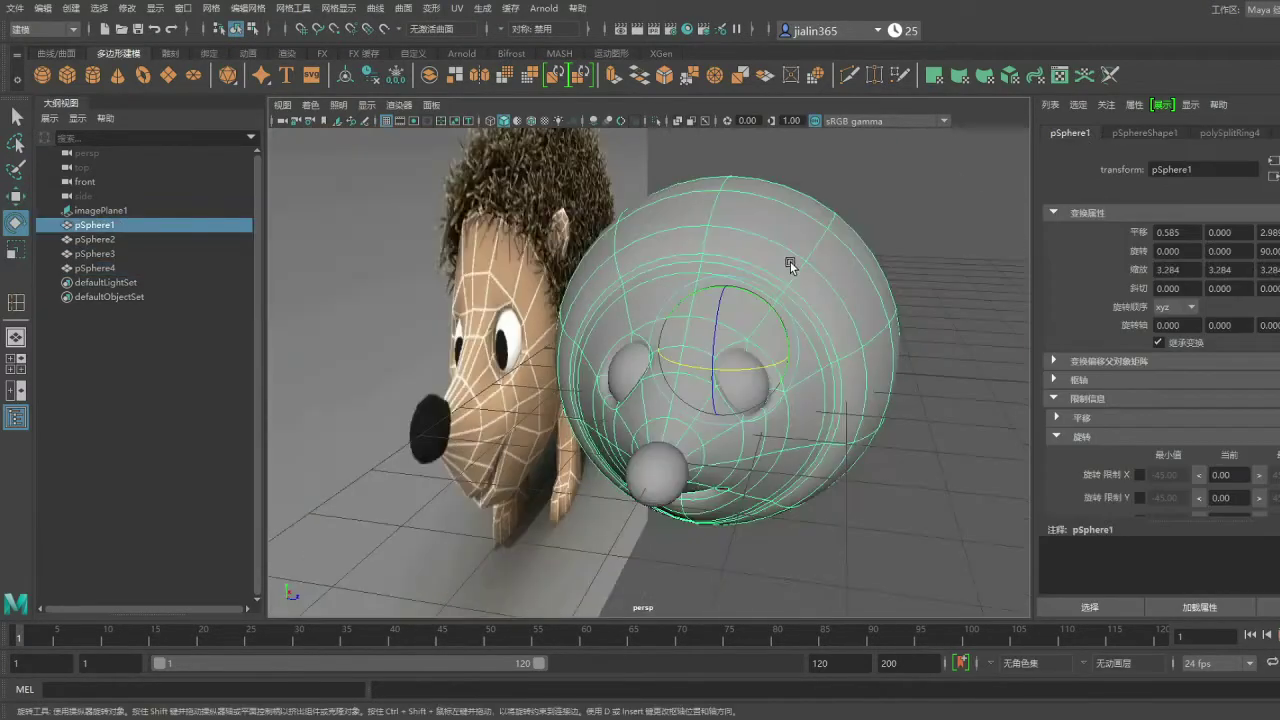
{"action": "key", "text": "1"}
{"action": "mouse_move", "coordinate": [904, 234]}
{"action": "left_mouse_down", "text": "alt"}
{"action": "mouse_move", "coordinate": [889, 305]}
{"action": "mouse_move", "coordinate": [1005, 314]}
{"action": "mouse_move", "coordinate": [972, 327]}
{"action": "left_mouse_up", "text": "alt"}
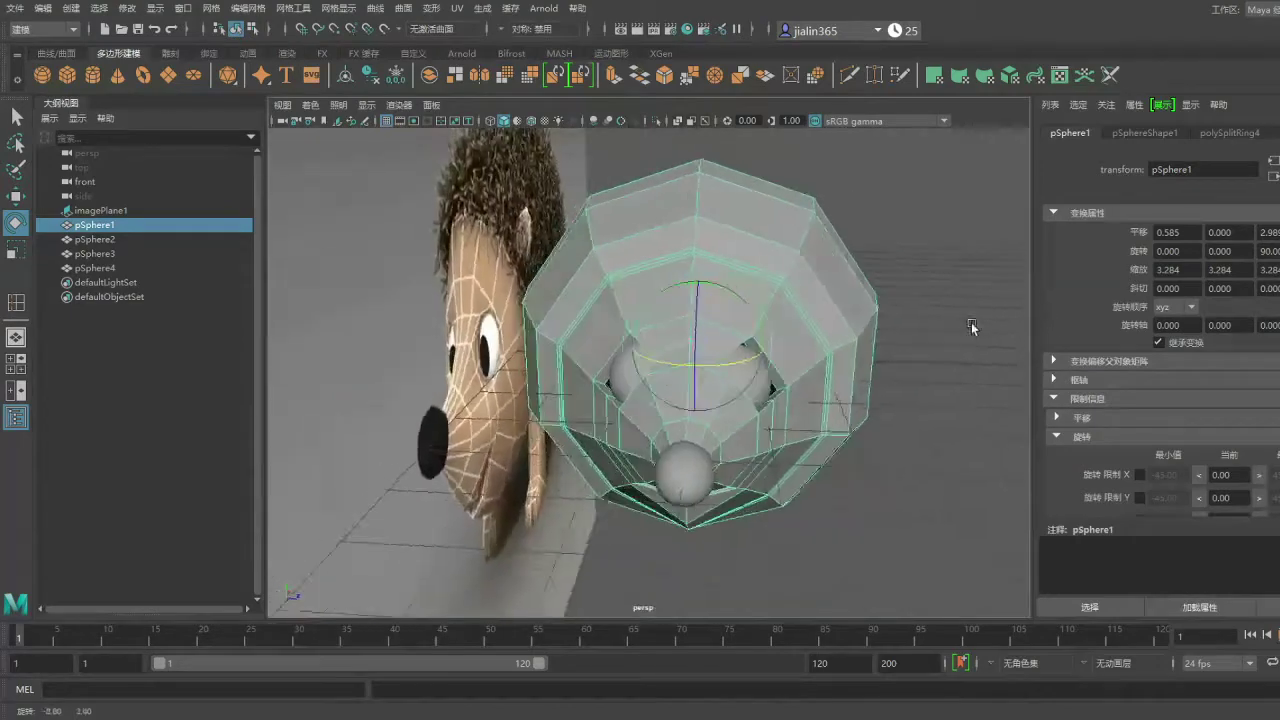
{"action": "key", "text": "f"}
{"action": "key", "text": "ctrl+1"}
{"action": "scroll", "coordinate": [826, 329], "scroll_direction": "up", "scroll_amount": 5}
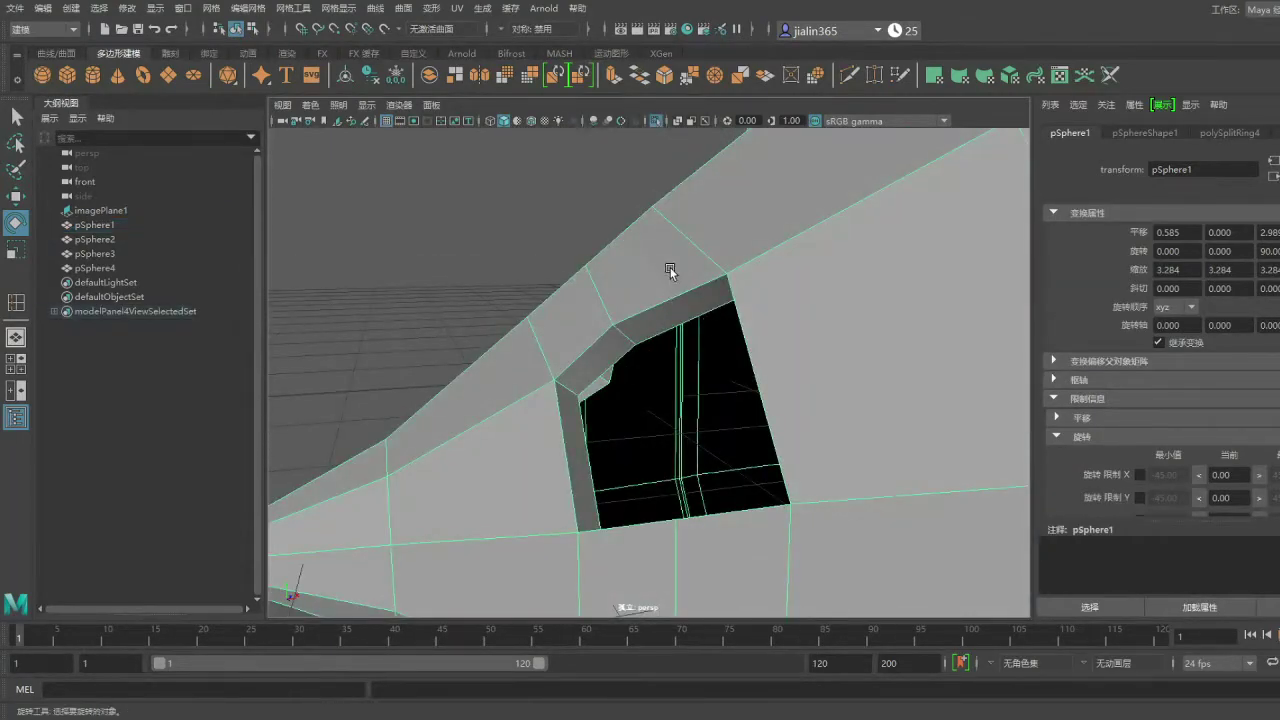
- Extrude the eye hole's border edges inward twice to build a thicker socket rim
{"action": "double_click", "coordinate": [700, 300]}
{"action": "left_click_drag", "start_coordinate": [700, 300], "coordinate": [820, 390], "text": "alt"}
{"action": "right_click_drag", "start_coordinate": [820, 390], "coordinate": [752, 432], "text": "shift"}
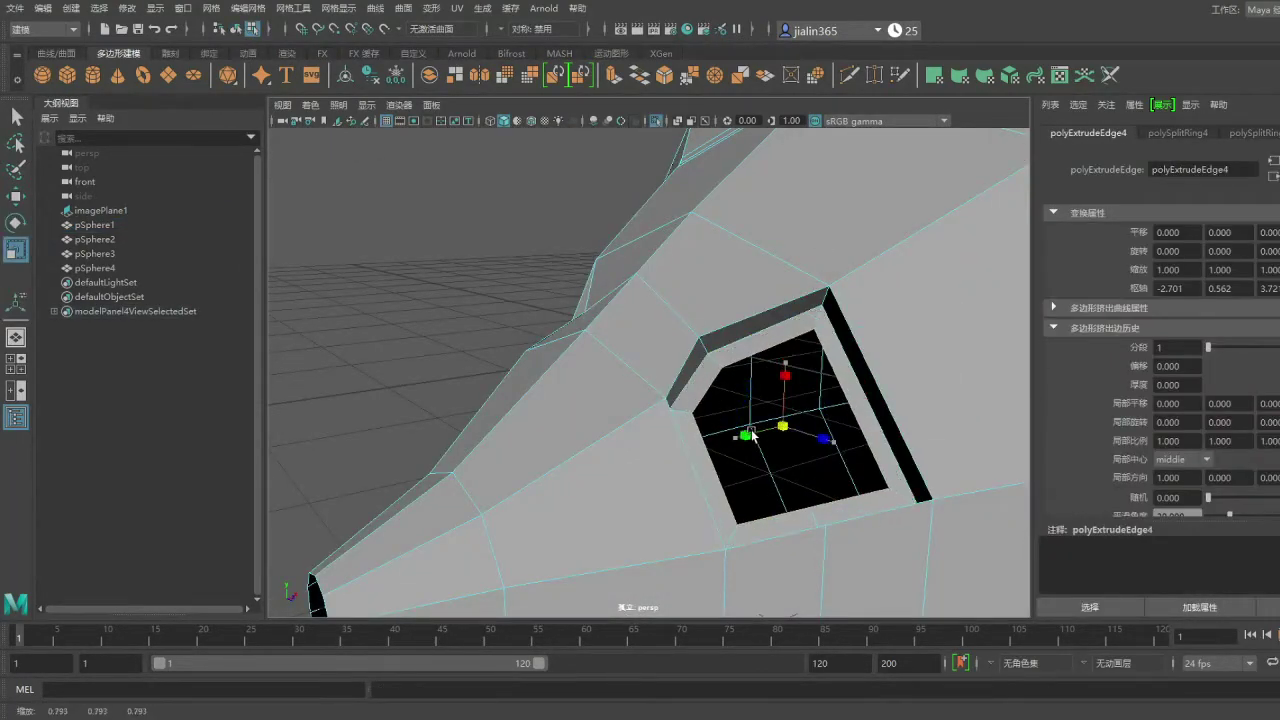
{"action": "key", "text": "w"}
{"action": "mouse_move", "coordinate": [752, 432]}
{"action": "left_mouse_down", "text": "alt"}
{"action": "mouse_move", "coordinate": [891, 463]}
{"action": "mouse_move", "coordinate": [888, 409]}
{"action": "mouse_move", "coordinate": [851, 434]}
{"action": "mouse_move", "coordinate": [1052, 418]}
{"action": "left_mouse_up", "text": "alt"}
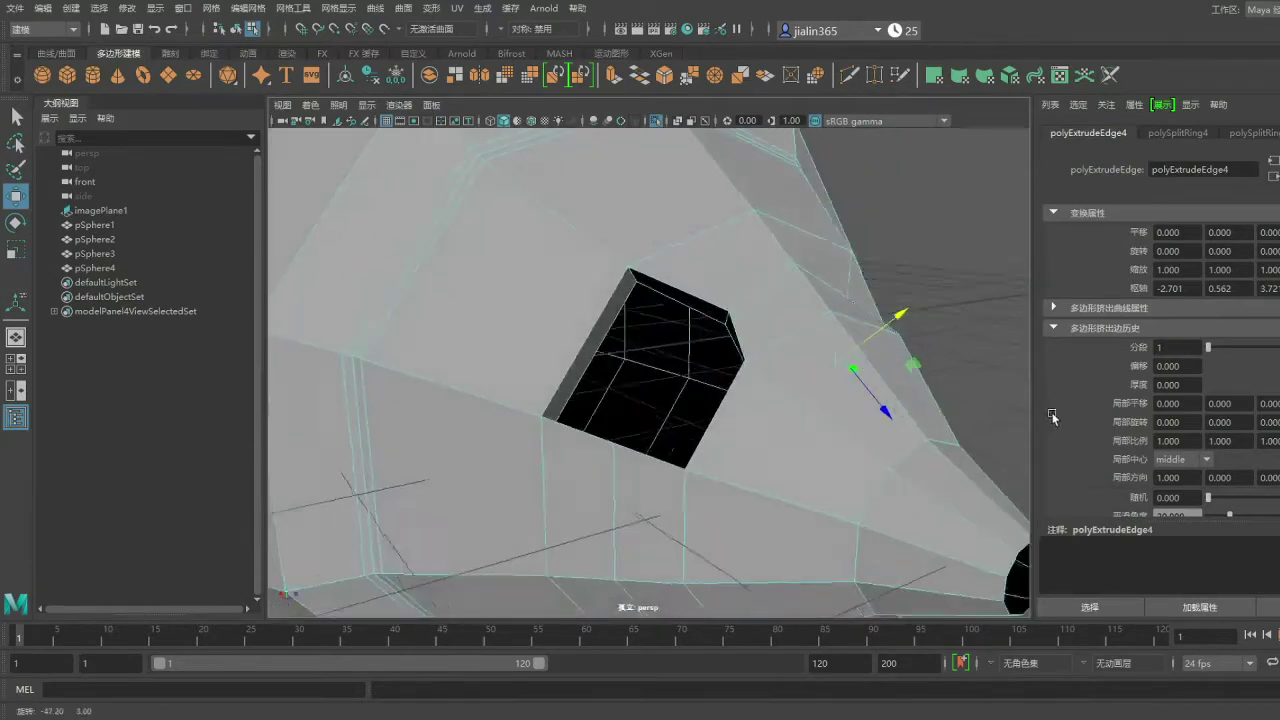
{"action": "left_click", "coordinate": [614, 75]}
{"action": "key", "text": "w"}
{"action": "mouse_move", "coordinate": [637, 387]}
{"action": "left_mouse_down", "text": "alt"}
{"action": "mouse_move", "coordinate": [694, 366]}
{"action": "mouse_move", "coordinate": [829, 363]}
{"action": "mouse_move", "coordinate": [591, 360]}
{"action": "mouse_move", "coordinate": [734, 337]}
{"action": "mouse_move", "coordinate": [728, 400]}
{"action": "mouse_move", "coordinate": [713, 340]}
{"action": "mouse_move", "coordinate": [668, 271]}
{"action": "left_mouse_up", "text": "alt"}
- Preview the shell smoothed, check the eyeball in its socket, and reselect the body shell
{"action": "scroll", "coordinate": [731, 349], "scroll_direction": "up", "scroll_amount": 3}
{"action": "key", "text": "3"}
{"action": "scroll", "coordinate": [680, 346], "scroll_direction": "down", "scroll_amount": 5}
{"action": "left_click", "coordinate": [728, 400]}
{"action": "left_click", "coordinate": [728, 400]}
{"action": "scroll", "coordinate": [668, 271], "scroll_direction": "down", "scroll_amount": 5}
{"action": "left_click", "coordinate": [881, 339]}
{"action": "mouse_move", "coordinate": [881, 339]}
{"action": "left_mouse_down", "text": "alt"}
{"action": "mouse_move", "coordinate": [847, 326]}
{"action": "mouse_move", "coordinate": [903, 291]}
{"action": "mouse_move", "coordinate": [775, 290]}
{"action": "left_mouse_up", "text": "alt"}
{"action": "left_click", "coordinate": [847, 326]}
- Separate the body's back faces into their own shell and select it
{"action": "key", "text": "1"}
{"action": "key", "text": "F10"}
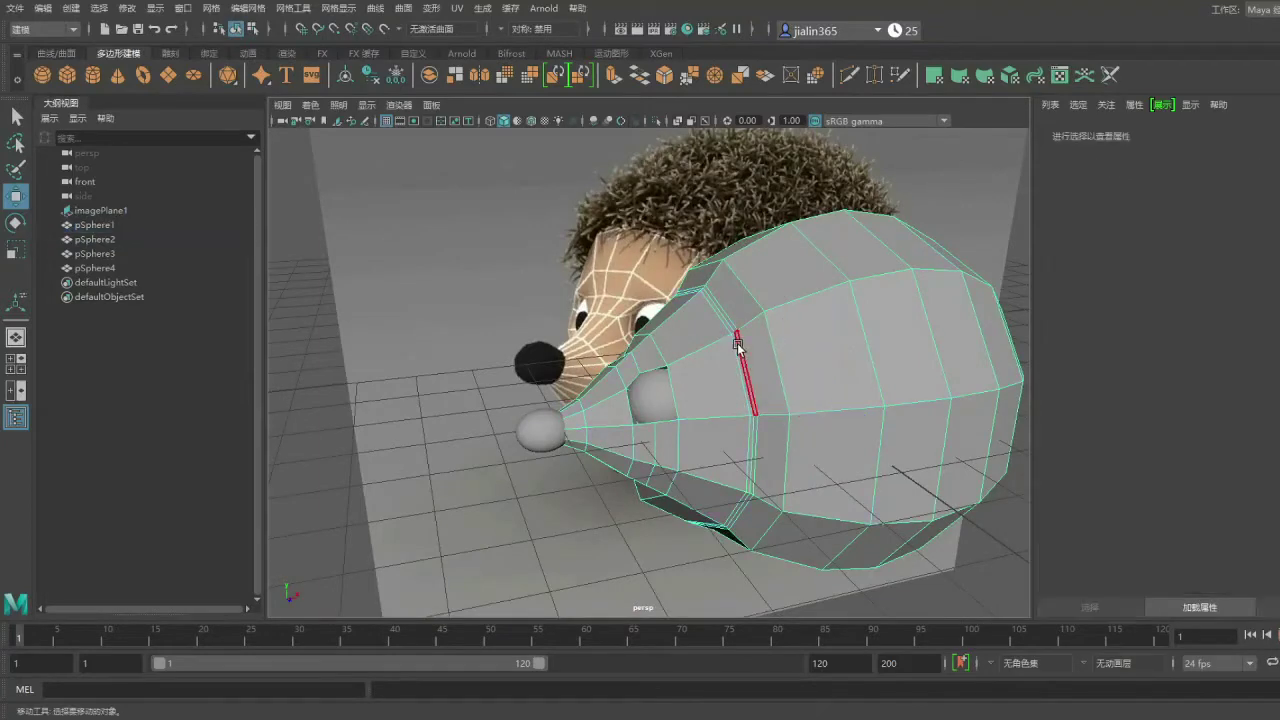
{"action": "left_click", "coordinate": [765, 330]}
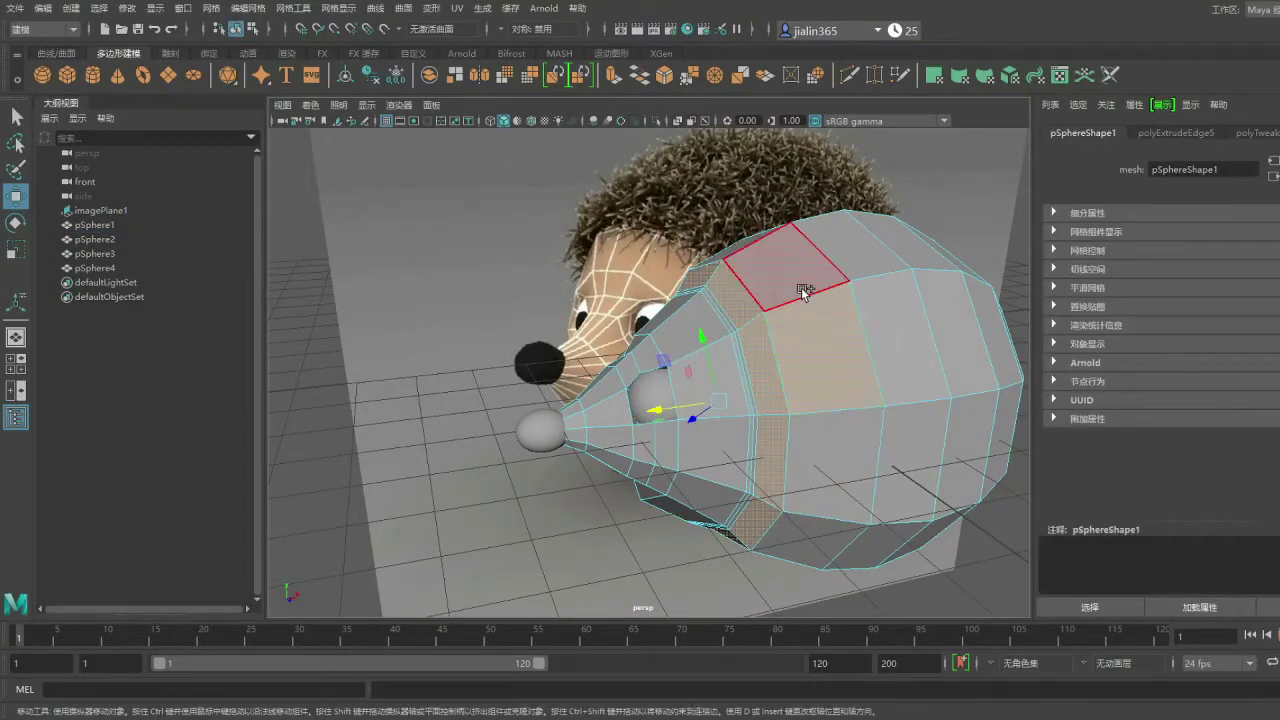
{"action": "mouse_move", "coordinate": [925, 330]}
{"action": "left_mouse_down", "text": "alt"}
{"action": "mouse_move", "coordinate": [845, 305]}
{"action": "mouse_move", "coordinate": [777, 379]}
{"action": "mouse_move", "coordinate": [748, 380]}
{"action": "left_mouse_up", "text": "alt"}
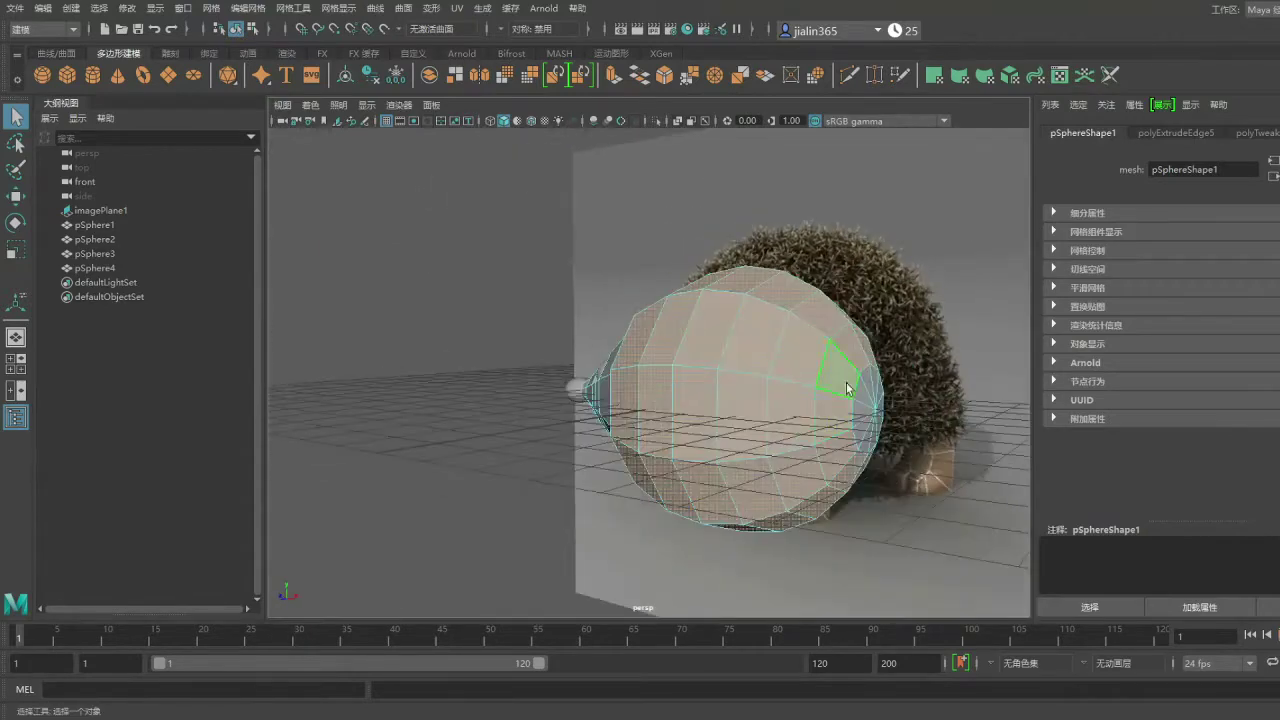
{"action": "left_click_drag", "start_coordinate": [740, 452], "coordinate": [640, 420], "text": "alt"}
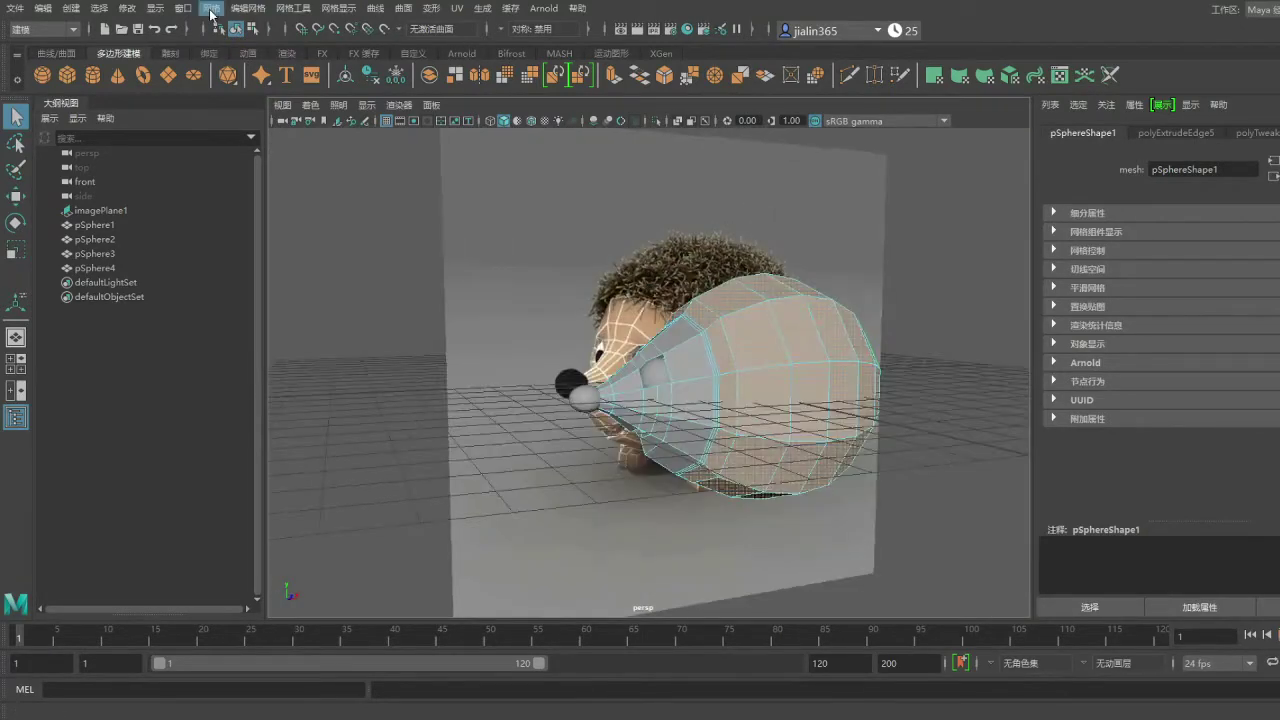
{"action": "left_click", "coordinate": [825, 348]}
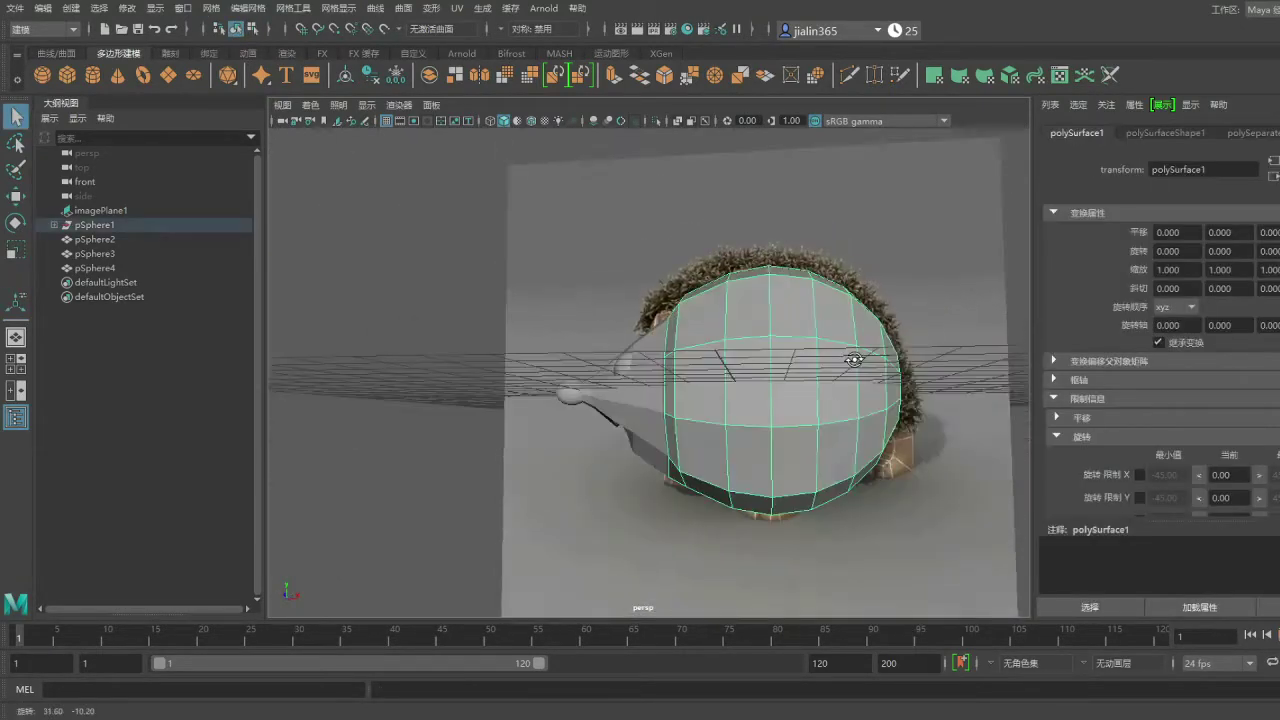
{"action": "left_click_drag", "start_coordinate": [825, 348], "coordinate": [700, 300], "text": "alt"}
- Isolate the back shell, extrude its vertices into short spikes, then undo that attempt
{"action": "left_click", "coordinate": [668, 124]}
{"action": "left_click_drag", "start_coordinate": [608, 229], "coordinate": [986, 594]}
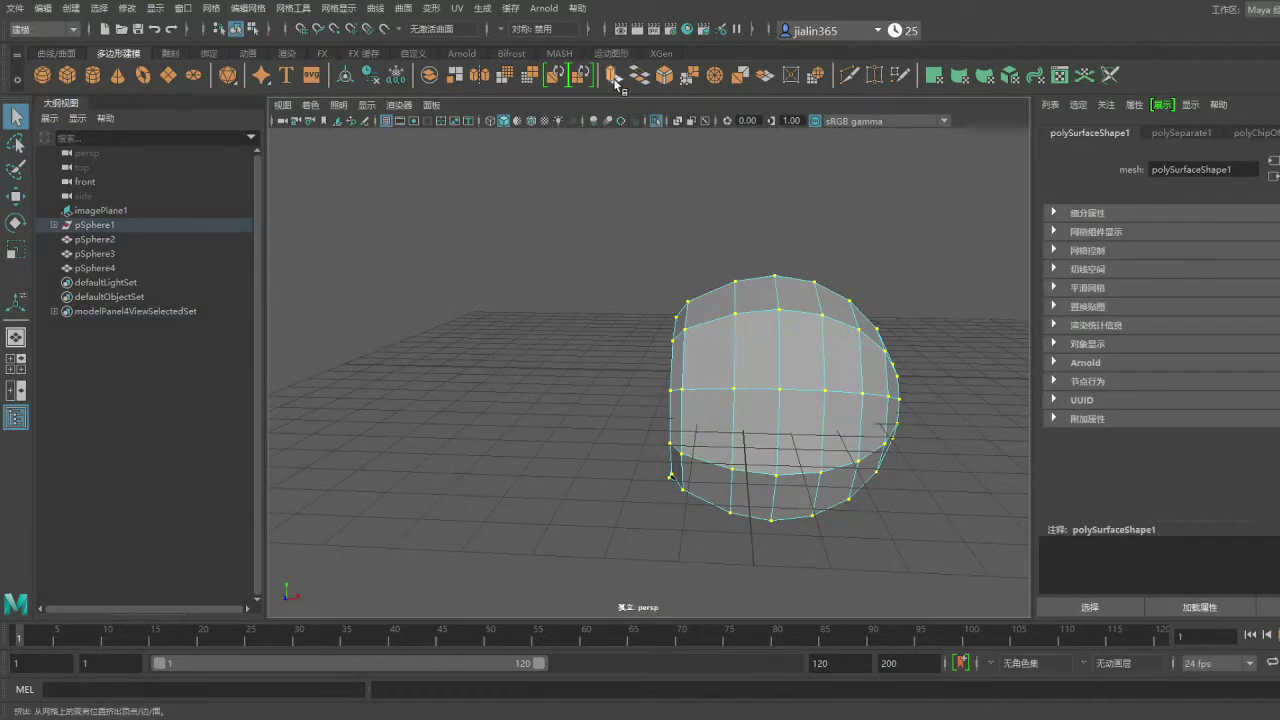
{"action": "left_click", "coordinate": [614, 75]}
{"action": "mouse_move", "coordinate": [848, 360]}
{"action": "left_mouse_down"}
{"action": "mouse_move", "coordinate": [614, 445]}
{"action": "mouse_move", "coordinate": [651, 286]}
{"action": "left_mouse_up"}
{"action": "key", "text": "ctrl+1"}
{"action": "mouse_move", "coordinate": [860, 217]}
{"action": "left_mouse_down", "text": "alt"}
{"action": "mouse_move", "coordinate": [845, 249]}
{"action": "mouse_move", "coordinate": [793, 252]}
{"action": "left_mouse_up", "text": "alt"}
{"action": "key", "text": "ctrl+1"}
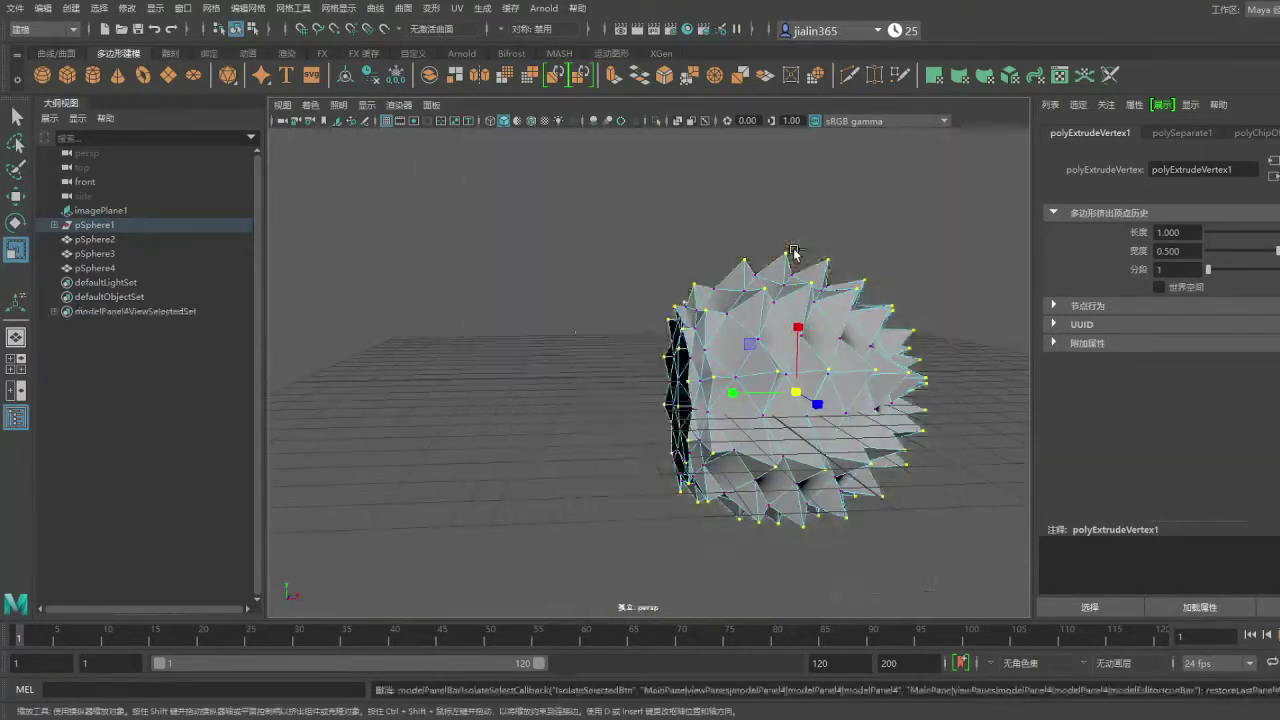
{"action": "key", "text": "ctrl+z"}
- Reselect all the shell's vertices and re-extrude them into properly sized spikes
{"action": "left_click", "coordinate": [681, 268]}
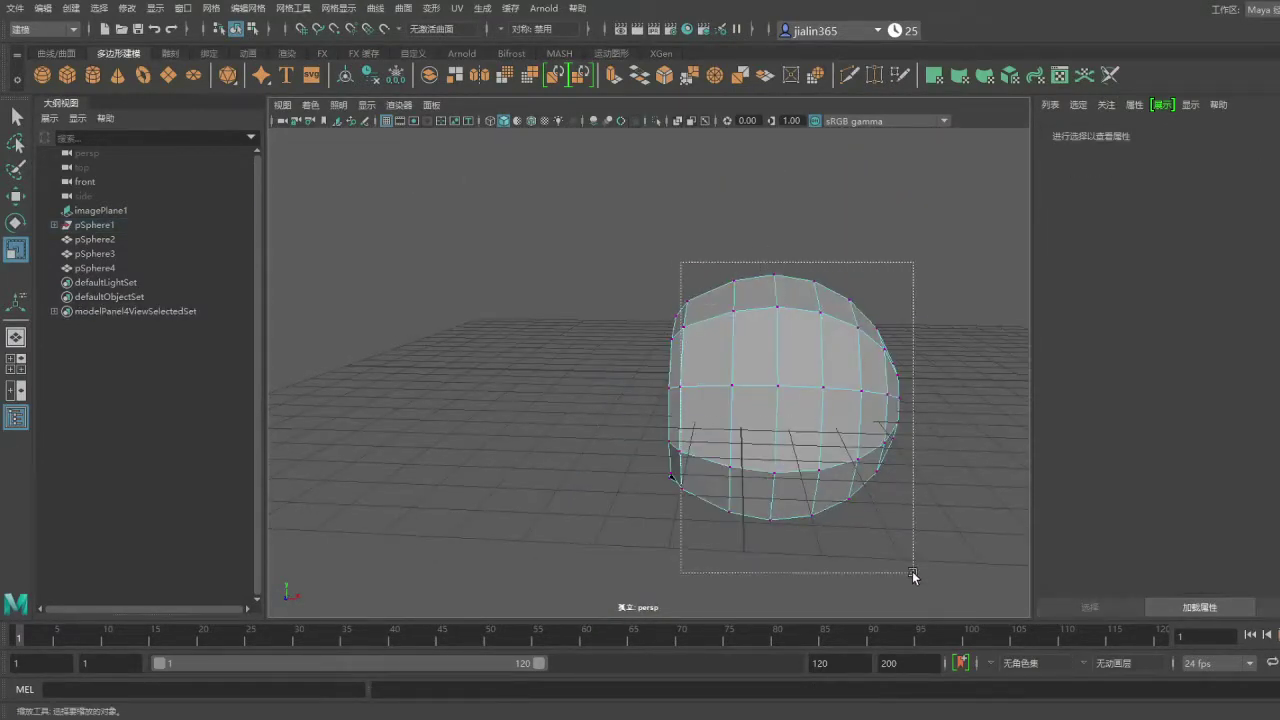
{"action": "left_click_drag", "start_coordinate": [912, 577], "coordinate": [912, 575]}
{"action": "mouse_move", "coordinate": [912, 575]}
{"action": "left_mouse_down", "text": "alt"}
{"action": "mouse_move", "coordinate": [945, 386]}
{"action": "mouse_move", "coordinate": [595, 430]}
{"action": "left_mouse_up", "text": "alt"}
{"action": "mouse_move", "coordinate": [838, 304]}
{"action": "left_mouse_down", "text": "alt"}
{"action": "mouse_move", "coordinate": [614, 343]}
{"action": "mouse_move", "coordinate": [700, 380]}
{"action": "left_mouse_up", "text": "alt"}
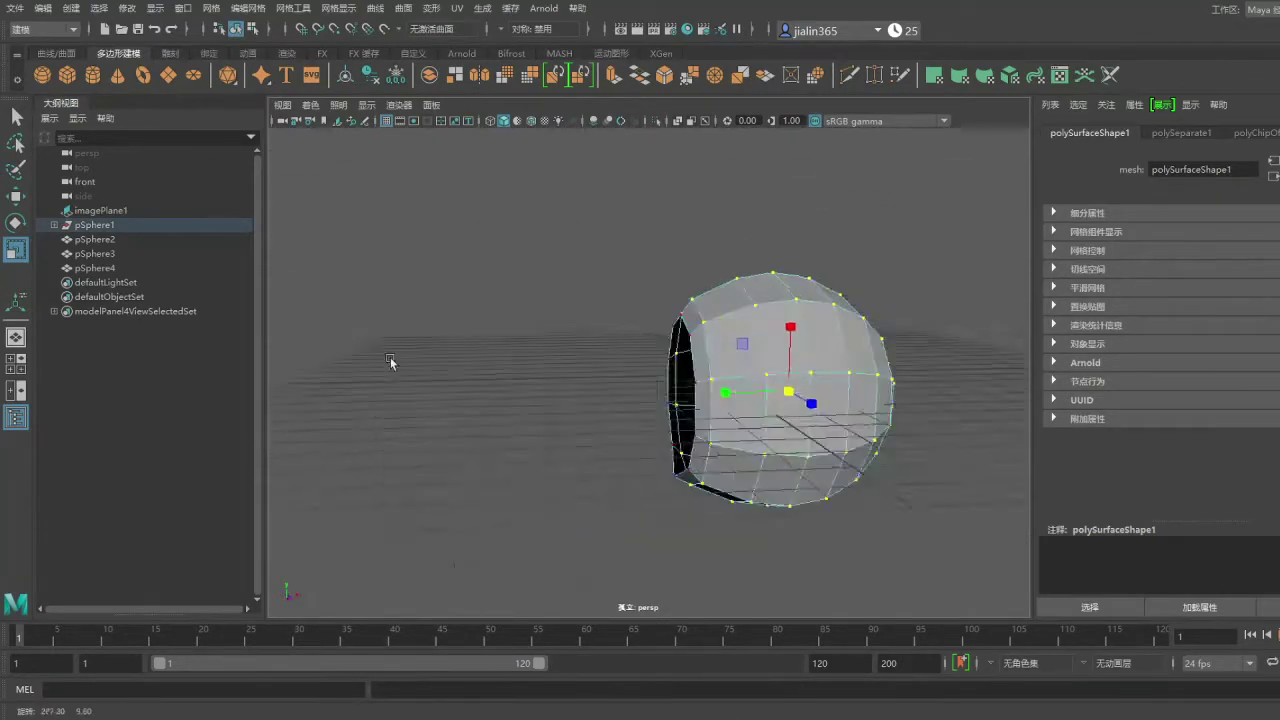
{"action": "key", "text": "ctrl+e"}
{"action": "right_click_drag", "start_coordinate": [700, 380], "coordinate": [688, 398], "text": "alt"}
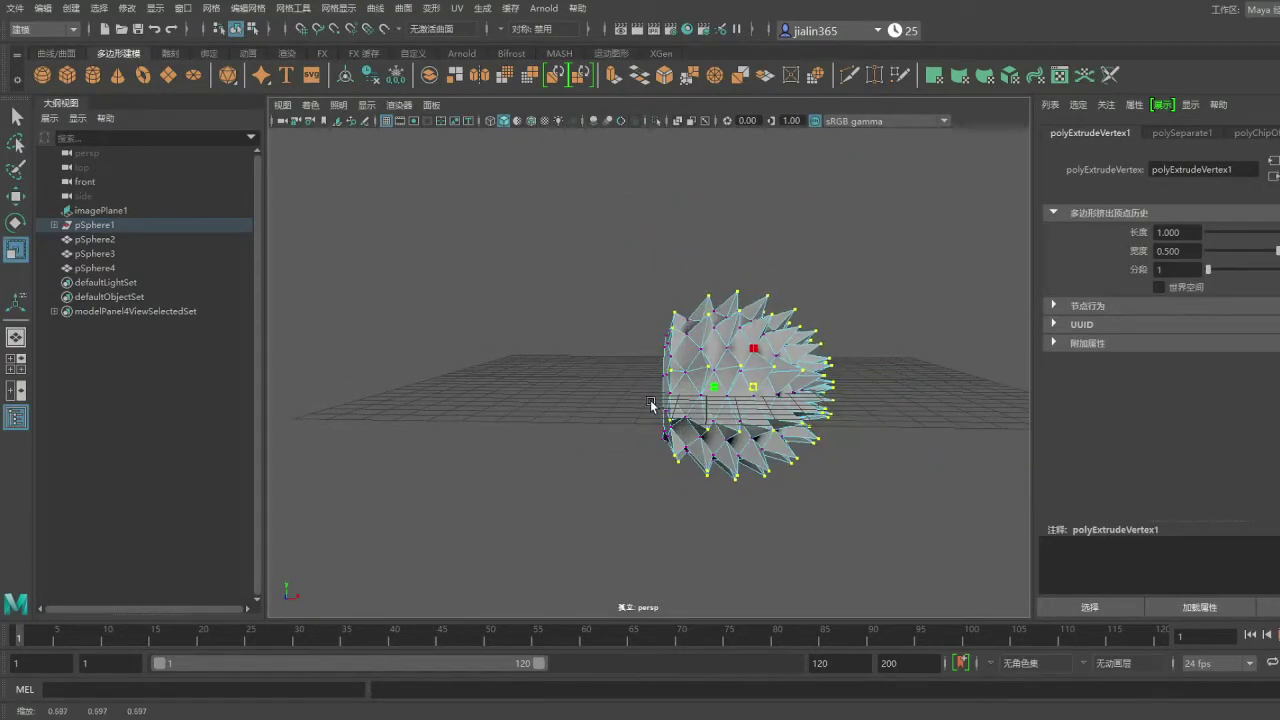
{"action": "mouse_move", "coordinate": [646, 405]}
{"action": "left_mouse_down", "text": "alt"}
{"action": "mouse_move", "coordinate": [800, 300]}
{"action": "mouse_move", "coordinate": [870, 270]}
{"action": "mouse_move", "coordinate": [1001, 294]}
{"action": "mouse_move", "coordinate": [916, 274]}
{"action": "mouse_move", "coordinate": [888, 322]}
{"action": "left_mouse_up", "text": "alt"}
- Show the whole scene again and slide the reference image plane to the right
{"action": "left_click", "coordinate": [875, 272]}
{"action": "key", "text": "ctrl+1"}
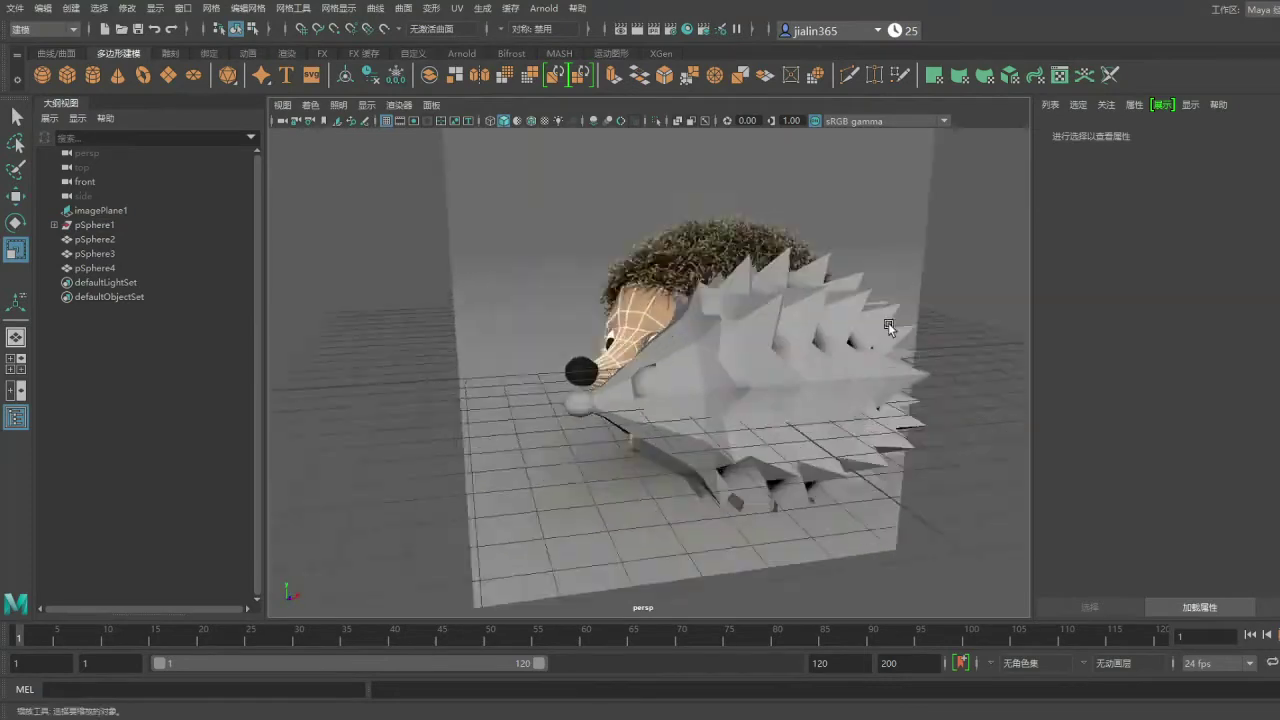
{"action": "scroll", "coordinate": [888, 322], "scroll_direction": "up", "scroll_amount": 2}
{"action": "left_click", "coordinate": [770, 360]}
{"action": "key", "text": "w"}
{"action": "mouse_move", "coordinate": [770, 360]}
{"action": "left_mouse_down", "text": "alt"}
{"action": "mouse_move", "coordinate": [700, 380]}
{"action": "mouse_move", "coordinate": [990, 398]}
{"action": "left_mouse_up", "text": "alt"}
- Select the reference image plane and place a 3×2-subdivision cube at the front leg
{"action": "scroll", "coordinate": [700, 380], "scroll_direction": "down", "scroll_amount": 3}
{"action": "left_click", "coordinate": [100, 210]}
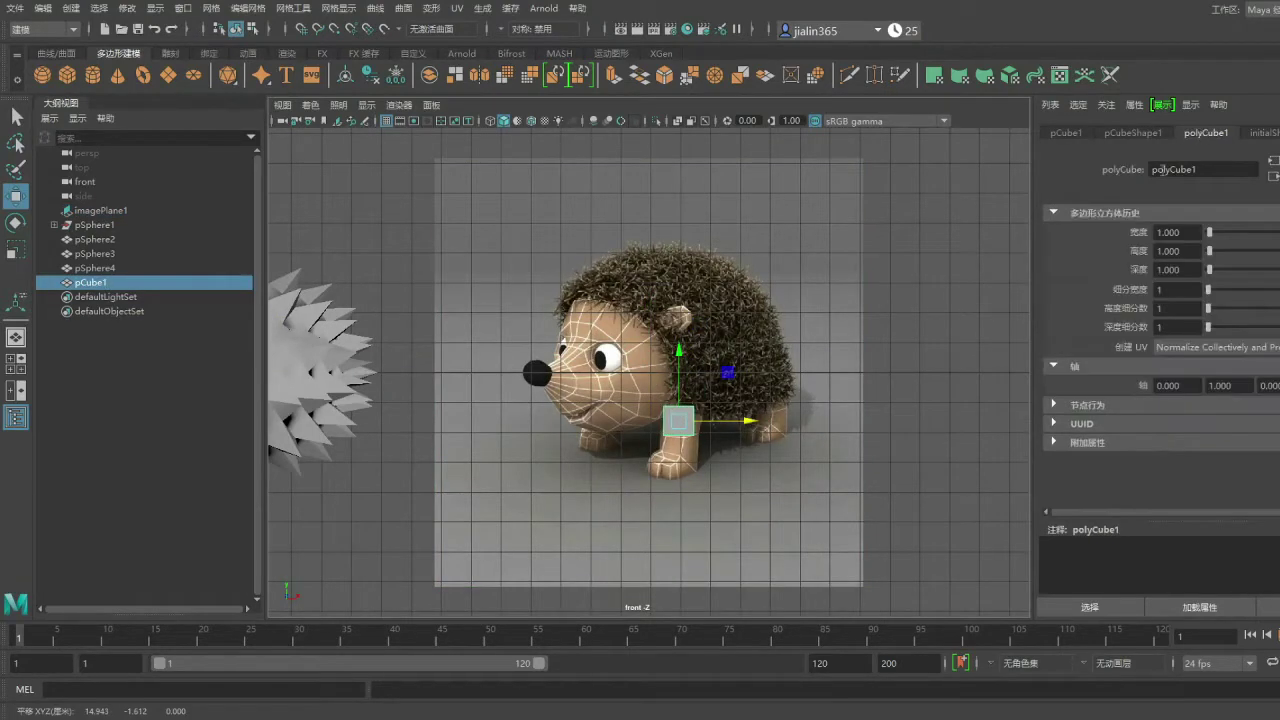
{"action": "scroll", "coordinate": [773, 350], "scroll_direction": "up", "scroll_amount": 3}
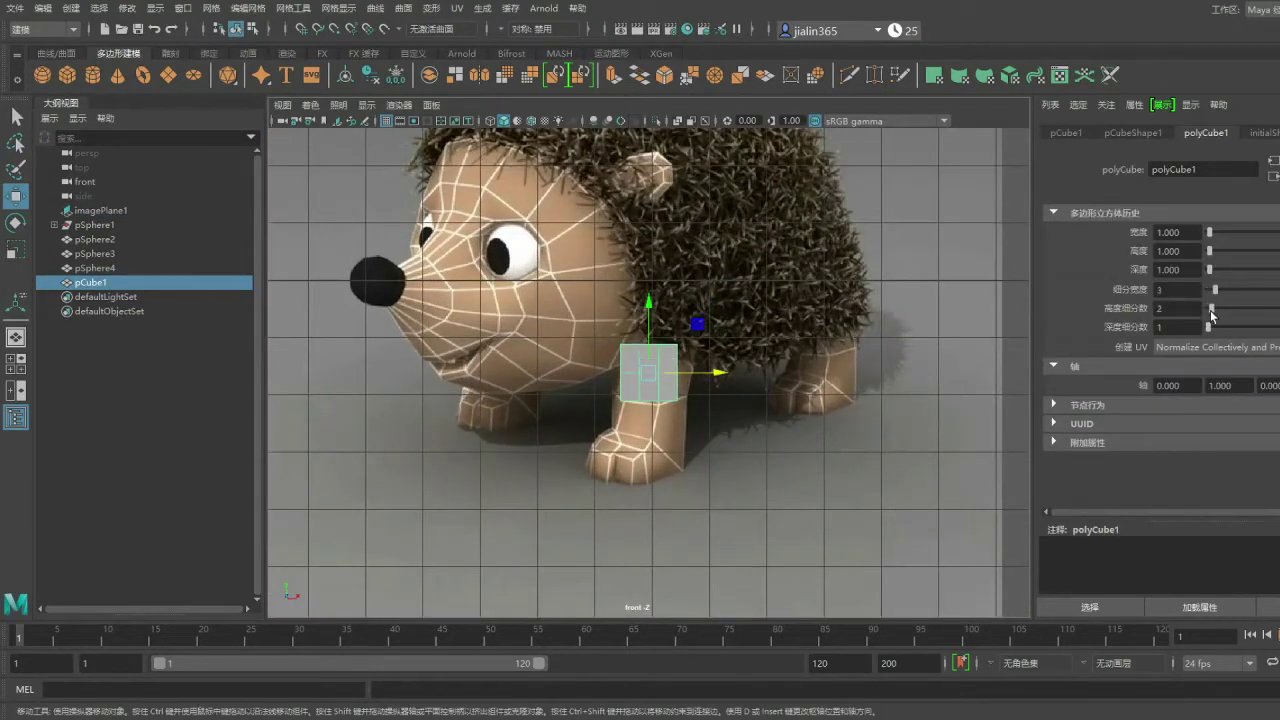
{"action": "scroll", "coordinate": [607, 391], "scroll_direction": "up", "scroll_amount": 3}
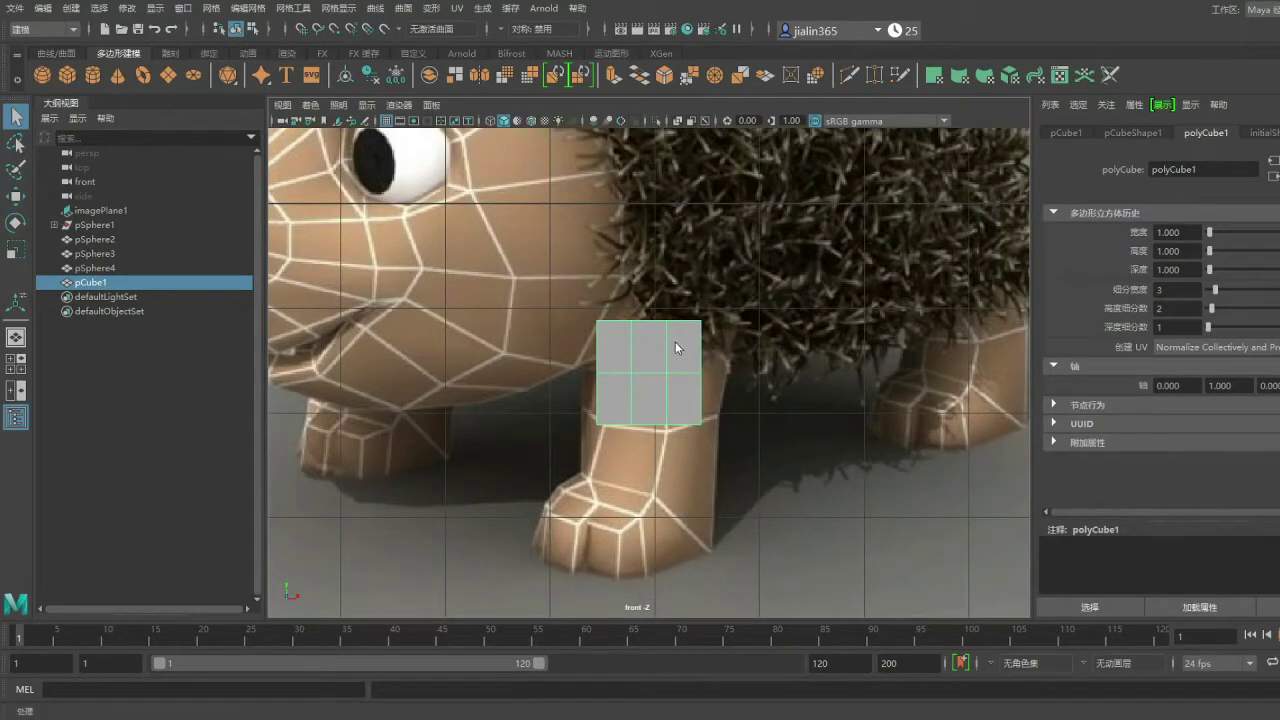
- Extrude the cube's bottom face downward into a tall leg block
{"action": "left_click", "coordinate": [558, 401]}
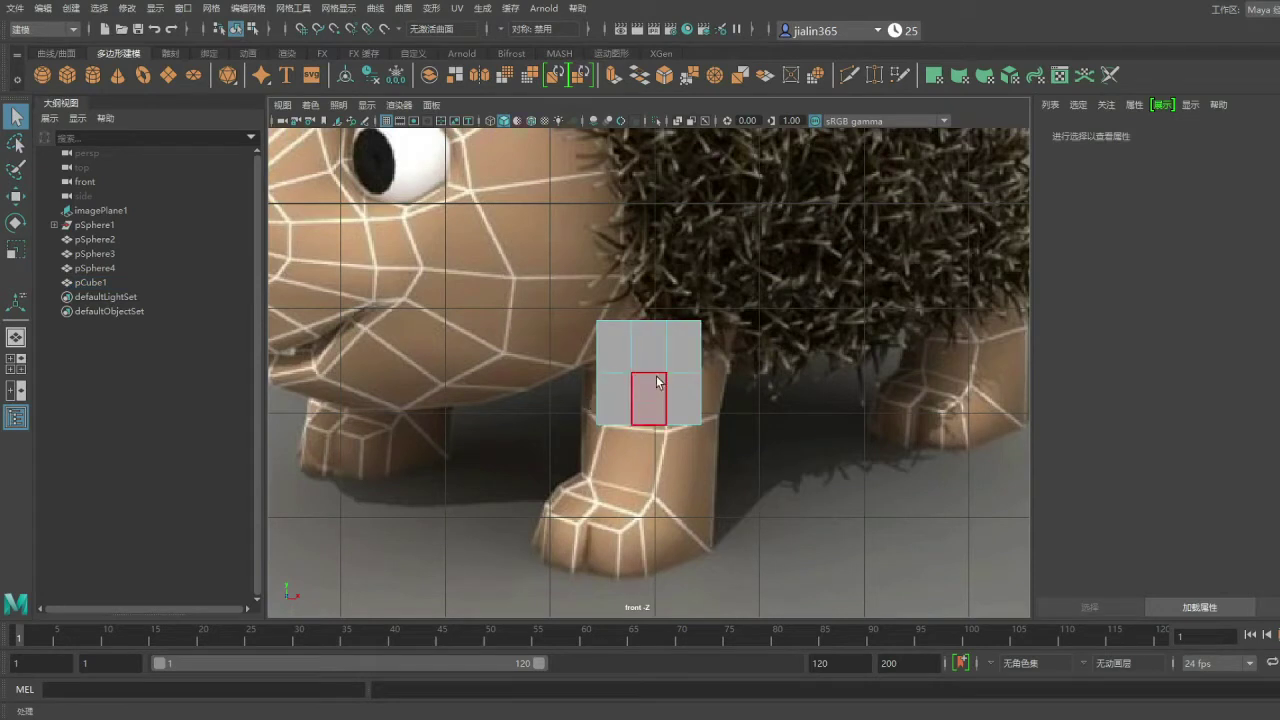
{"action": "left_click_drag", "start_coordinate": [545, 402], "coordinate": [779, 408]}
{"action": "left_click", "coordinate": [612, 75]}
{"action": "left_click_drag", "start_coordinate": [606, 472], "coordinate": [614, 613]}
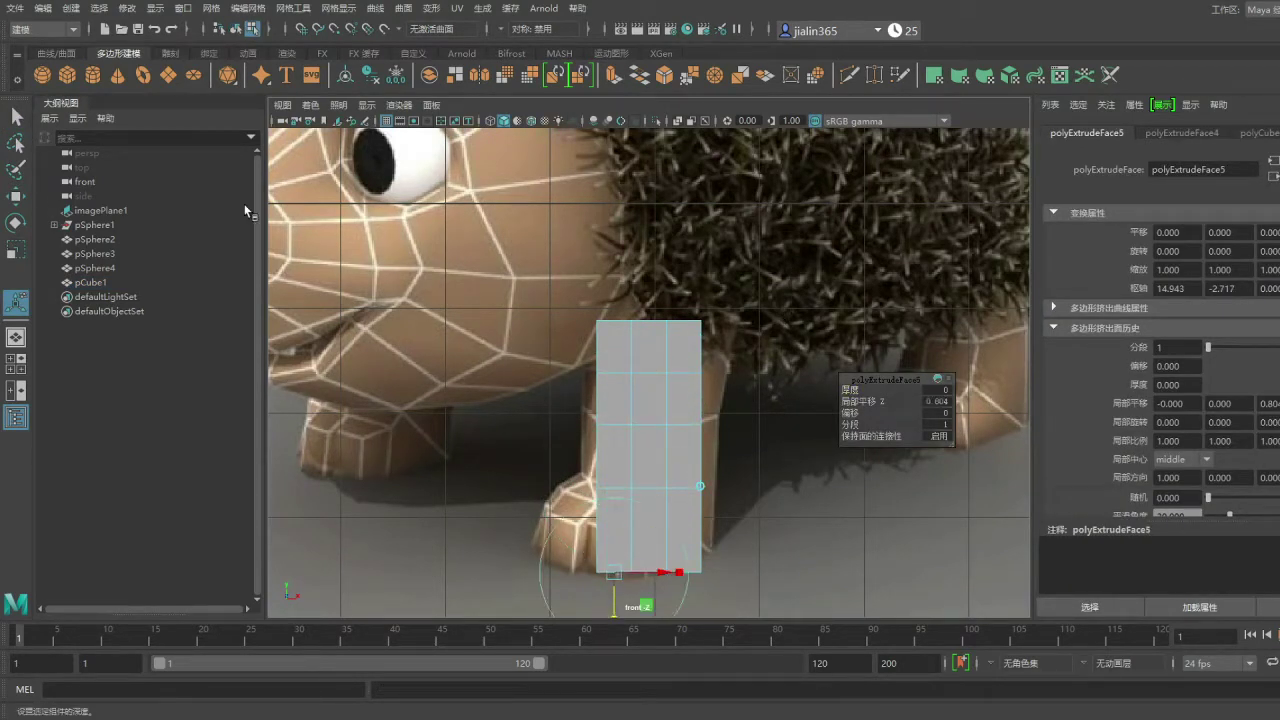
{"action": "key", "text": "q"}
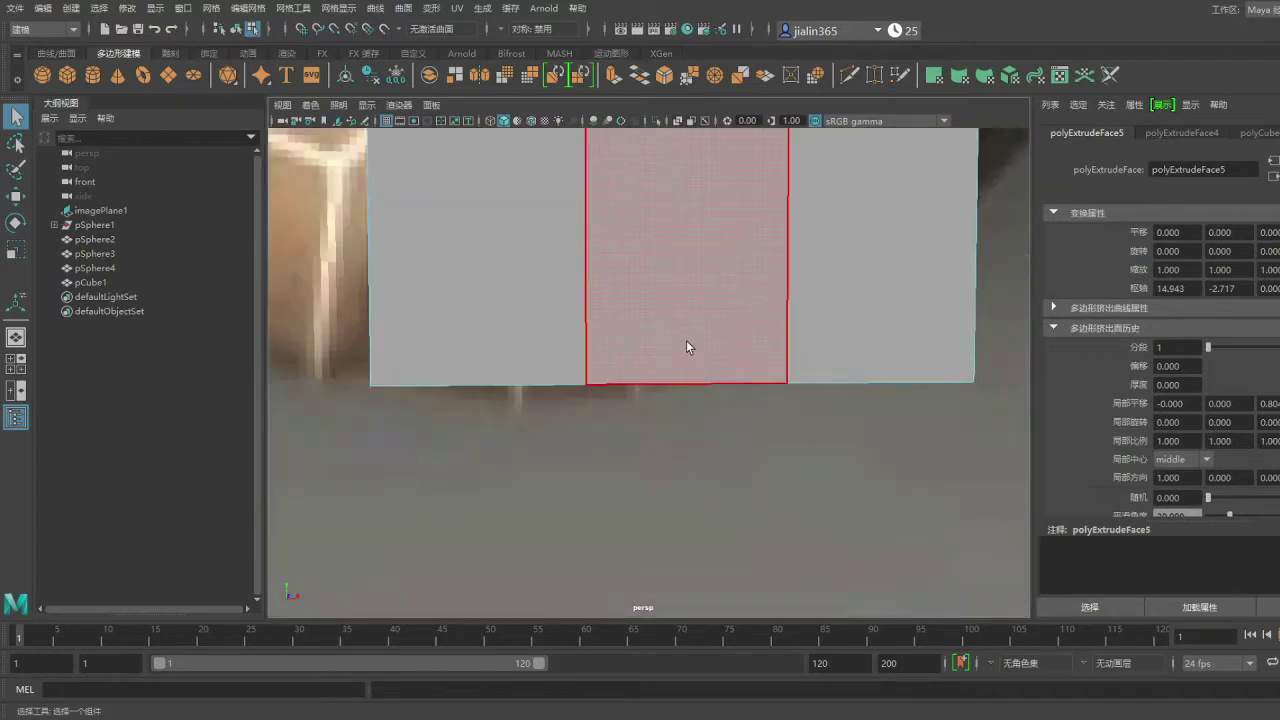
{"action": "mouse_move", "coordinate": [668, 322]}
{"action": "left_mouse_down", "text": "alt"}
{"action": "mouse_move", "coordinate": [626, 342]}
{"action": "mouse_move", "coordinate": [834, 275]}
{"action": "mouse_move", "coordinate": [742, 282]}
{"action": "left_mouse_up", "text": "alt"}
{"action": "left_click", "coordinate": [626, 342]}
{"action": "left_click", "coordinate": [834, 275]}
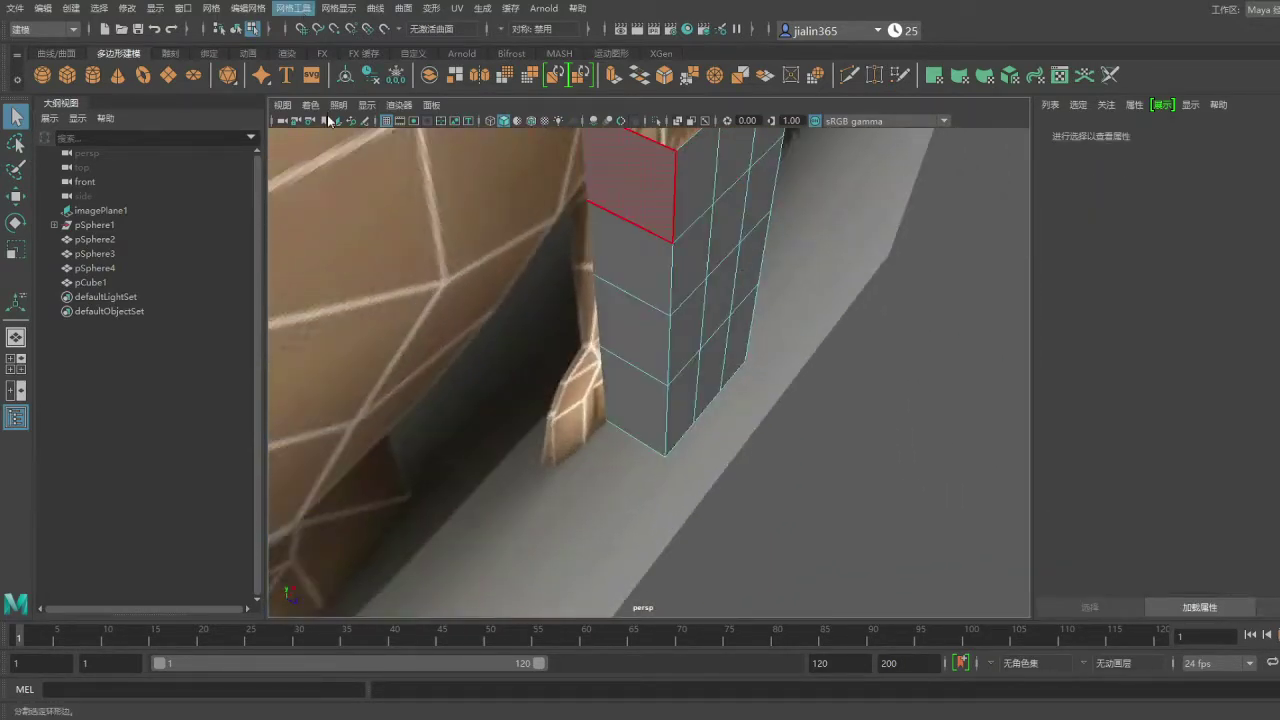
- In front view with X-Ray on, scale the block's top wider to match the leg
{"action": "left_click", "coordinate": [593, 222]}
{"action": "key", "text": "space"}
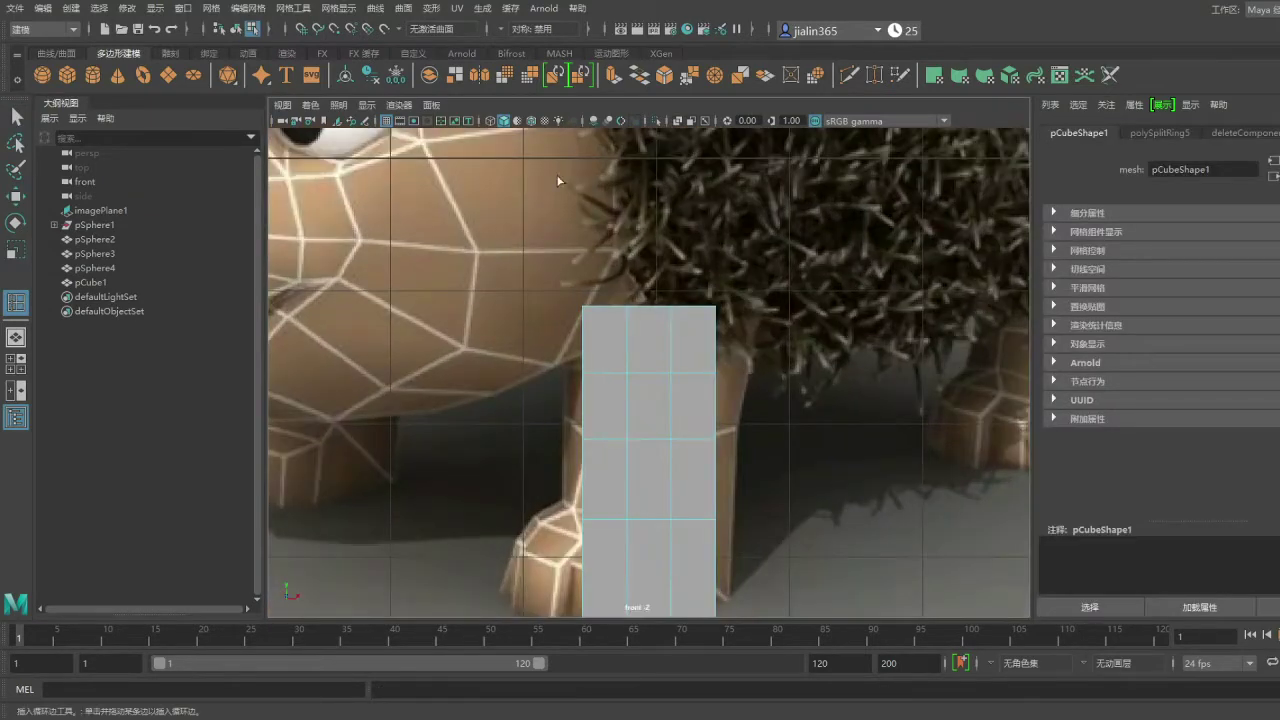
{"action": "key", "text": "ctrl+z"}
{"action": "left_click", "coordinate": [18, 116]}
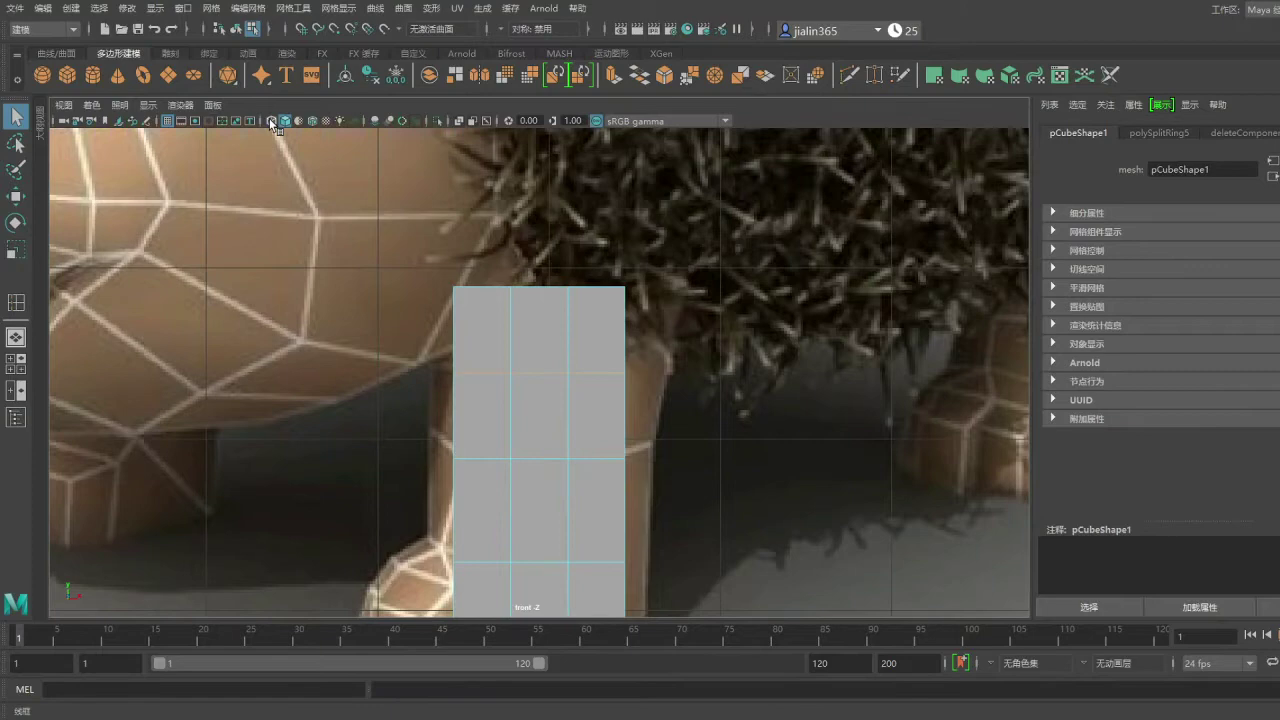
{"action": "left_click", "coordinate": [273, 122]}
{"action": "key", "text": "r"}
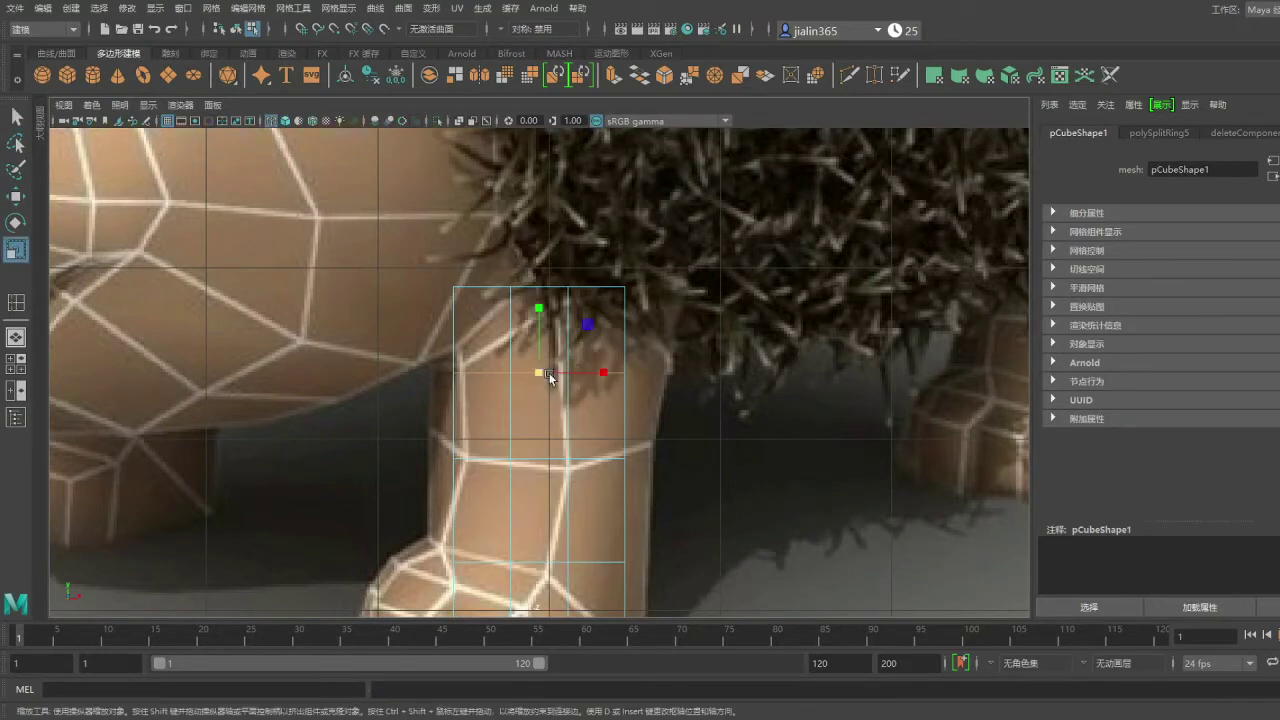
{"action": "left_click_drag", "start_coordinate": [620, 370], "coordinate": [585, 381]}
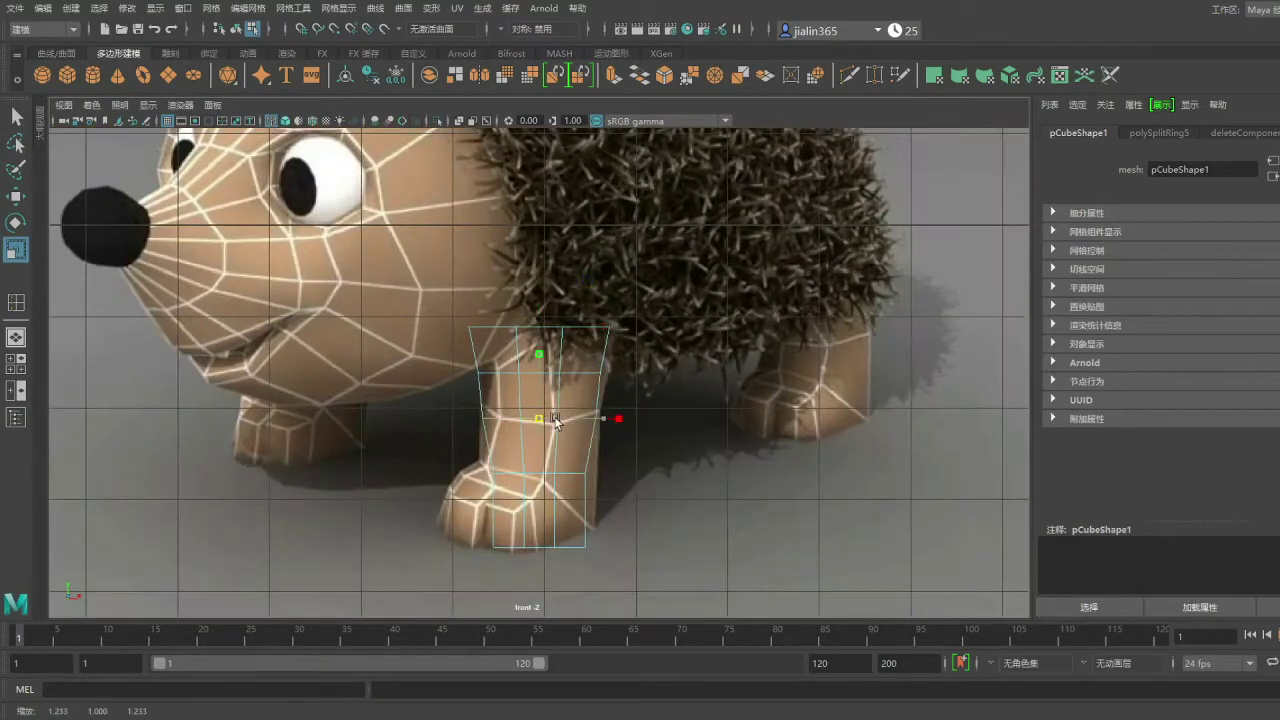
- Insert a horizontal edge loop around the leg block and isolate it
{"action": "scroll", "coordinate": [541, 474], "scroll_direction": "up", "scroll_amount": 1}
{"action": "scroll", "coordinate": [484, 436], "scroll_direction": "up", "scroll_amount": 1}
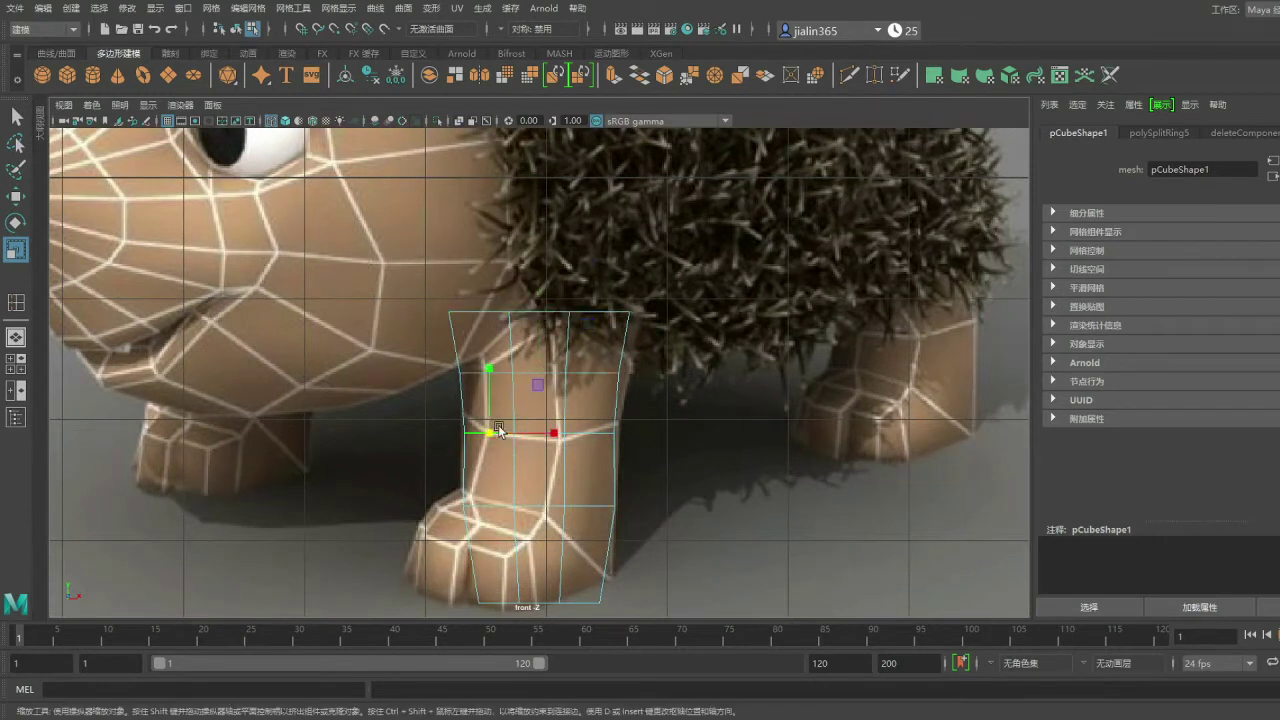
{"action": "right_click_drag", "start_coordinate": [532, 426], "coordinate": [517, 563], "text": "shift"}
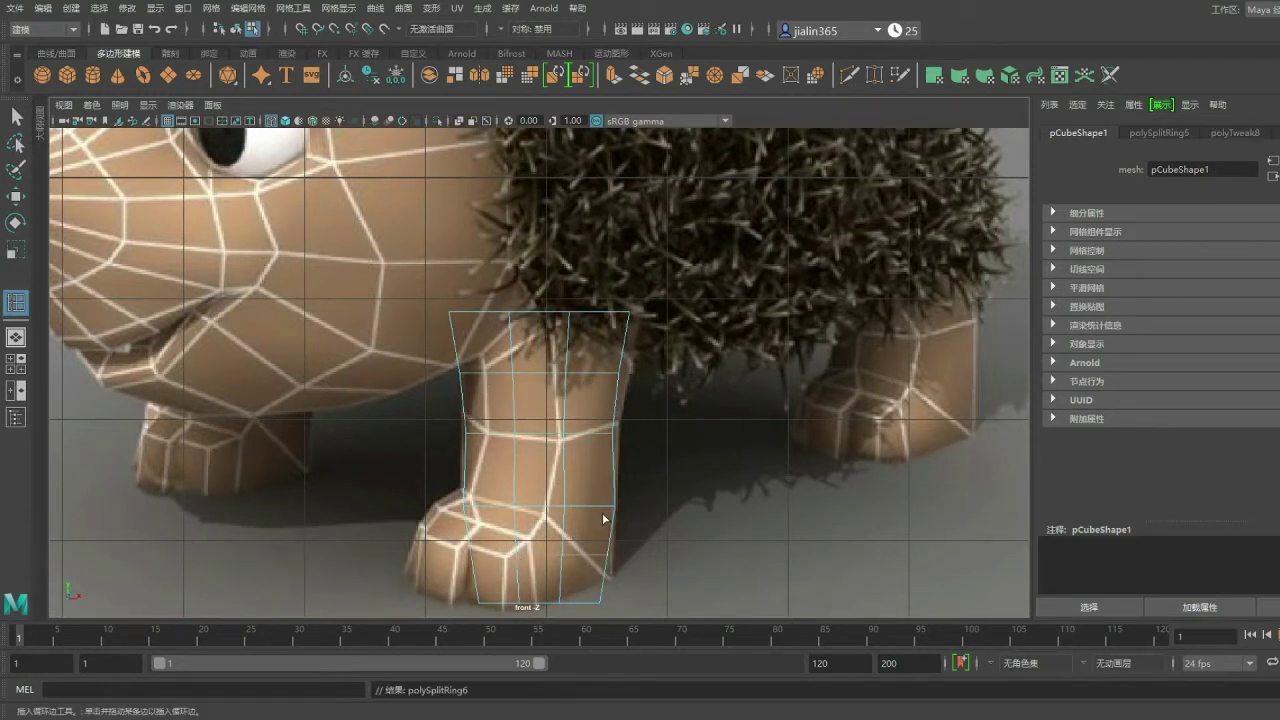
{"action": "key", "text": "F8"}
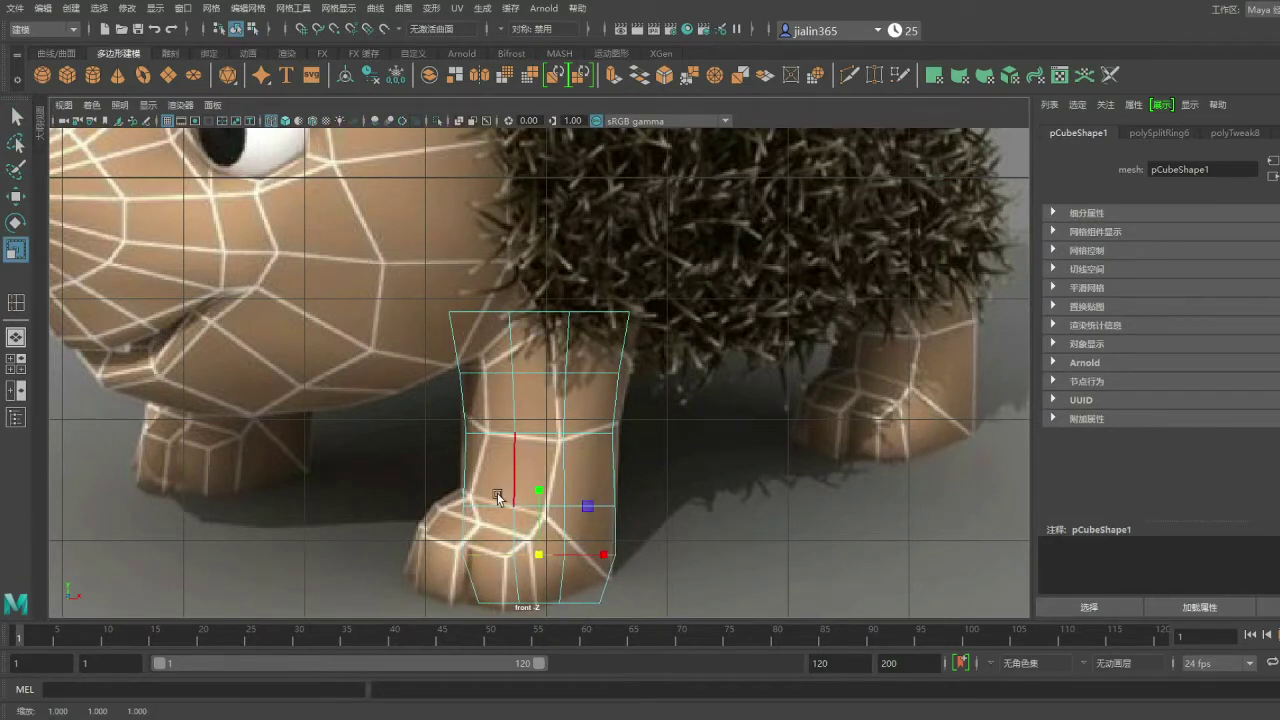
{"action": "mouse_move", "coordinate": [498, 497]}
{"action": "left_mouse_down", "text": "alt"}
{"action": "mouse_move", "coordinate": [854, 354]}
{"action": "mouse_move", "coordinate": [747, 397]}
{"action": "mouse_move", "coordinate": [760, 323]}
{"action": "left_mouse_up", "text": "alt"}
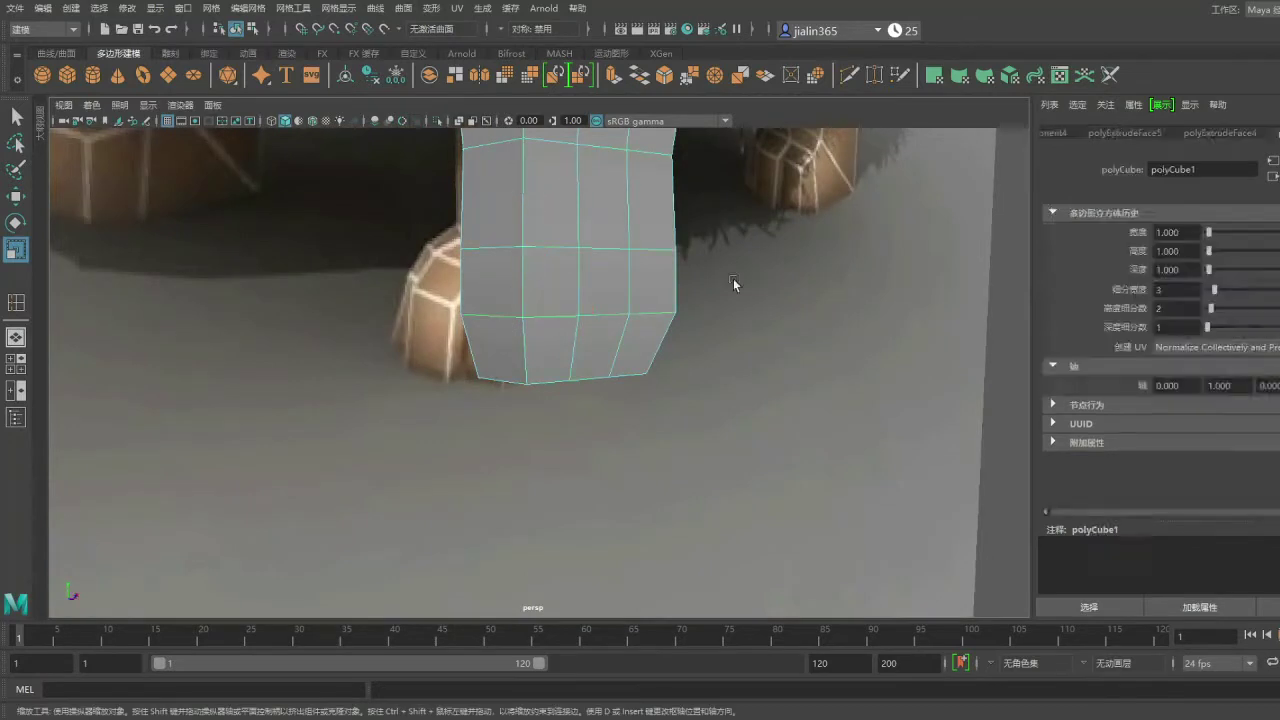
{"action": "key", "text": "ctrl+1"}
{"action": "left_click_drag", "start_coordinate": [657, 294], "coordinate": [517, 209], "text": "alt"}
- Replace a vertical edge loop with one through the front and extrude a bottom face into a toe
{"action": "key", "text": "ctrl+Delete"}
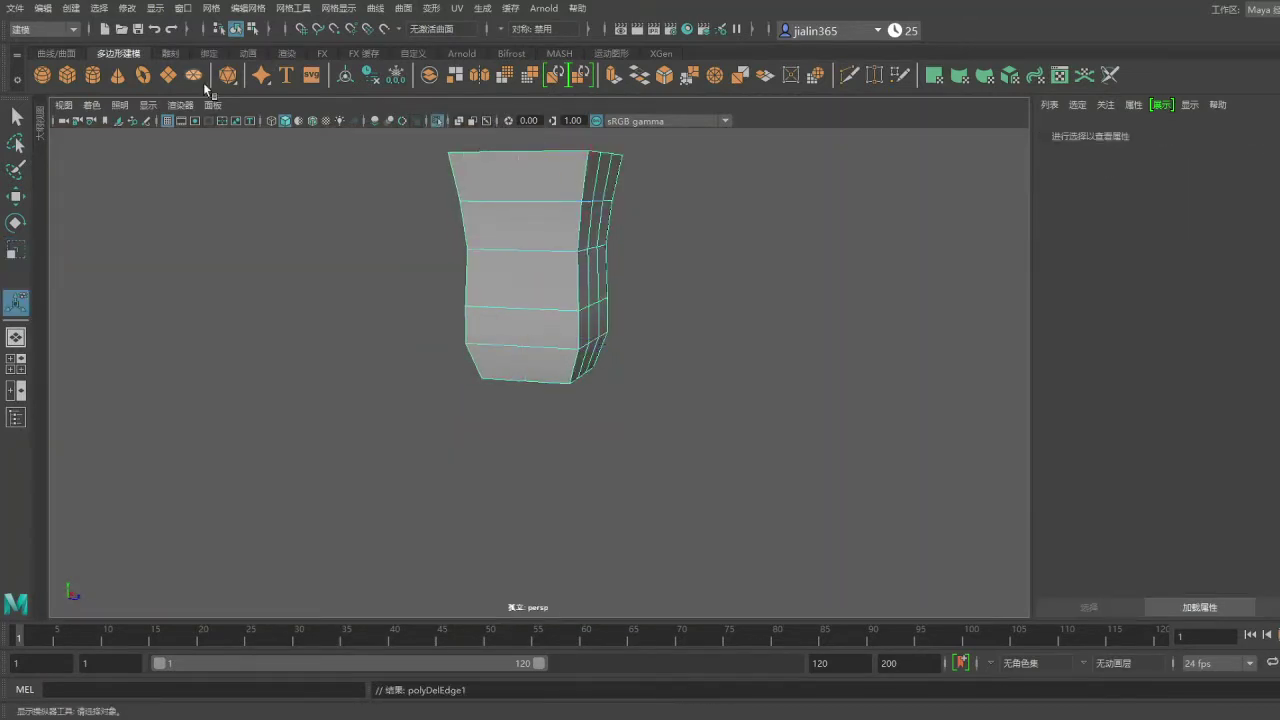
{"action": "left_click", "coordinate": [545, 250]}
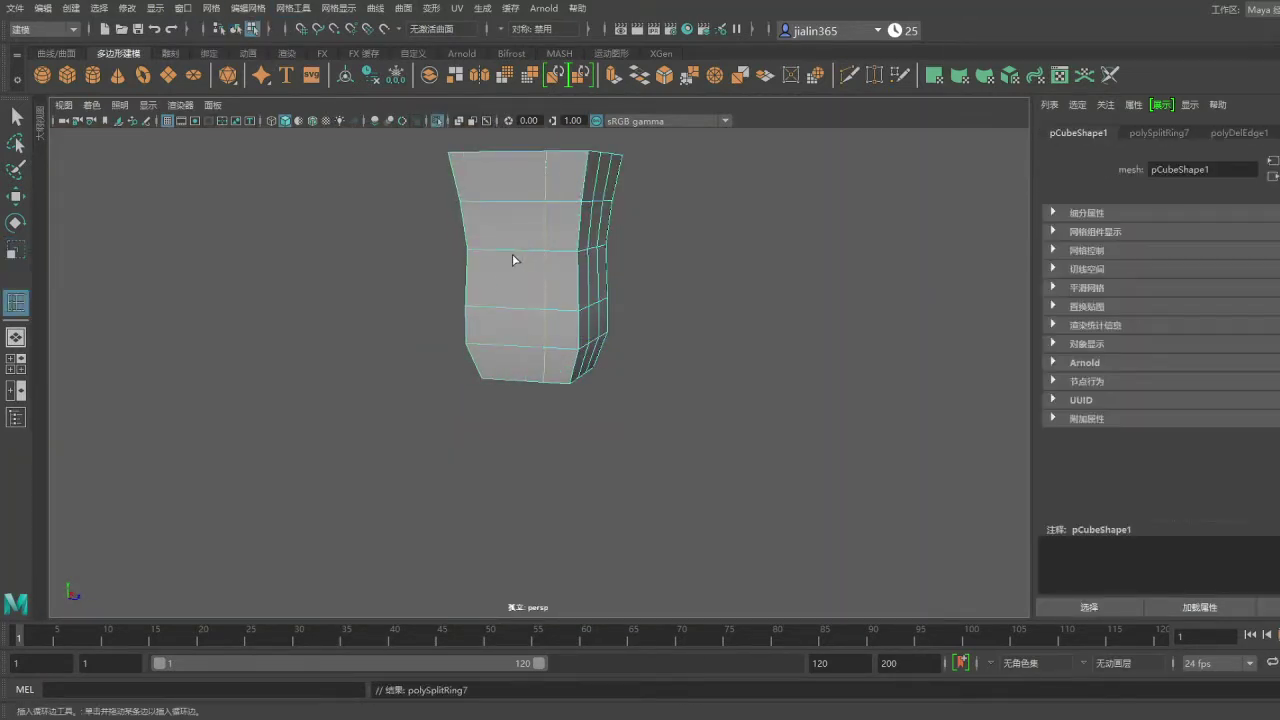
{"action": "left_click", "coordinate": [520, 365]}
{"action": "key", "text": "ctrl+e"}
{"action": "left_click_drag", "start_coordinate": [674, 263], "coordinate": [593, 376], "text": "alt"}
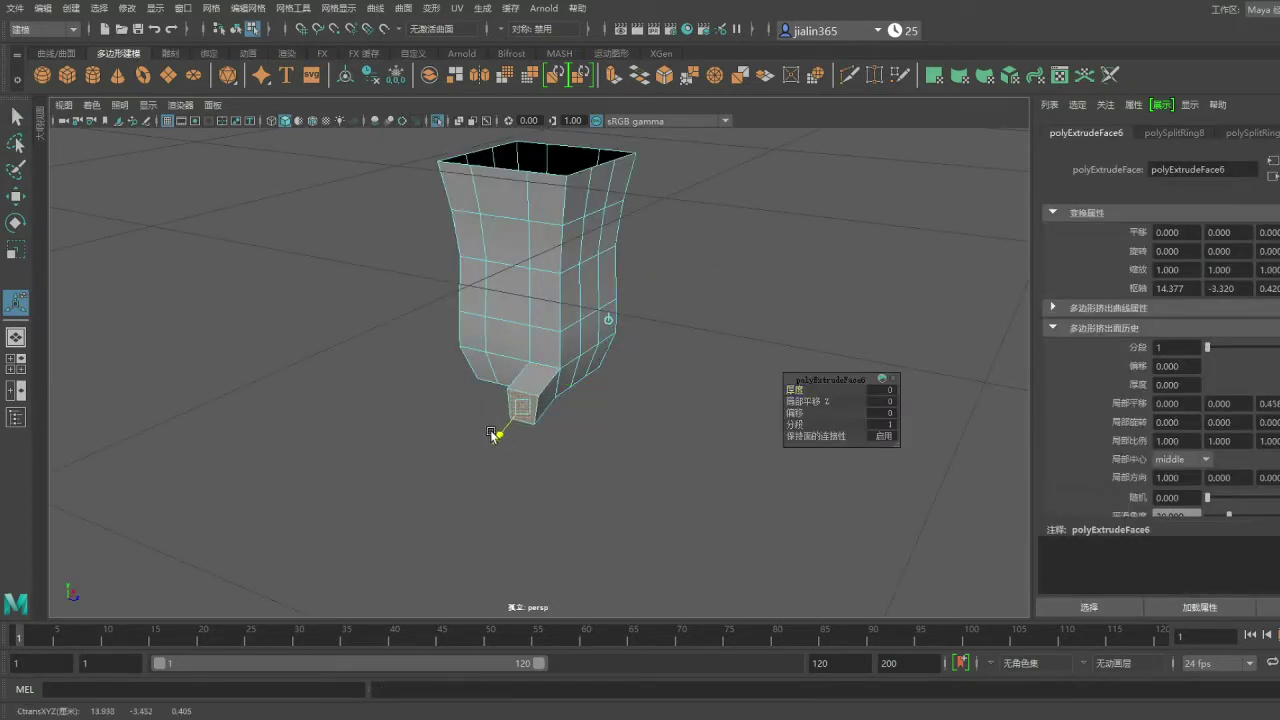
- Extrude two more bottom faces outward to form a second toe block
{"action": "left_click", "coordinate": [475, 368]}
{"action": "key", "text": "ctrl+e"}
{"action": "left_click", "coordinate": [500, 378]}
{"action": "key", "text": "ctrl+e"}
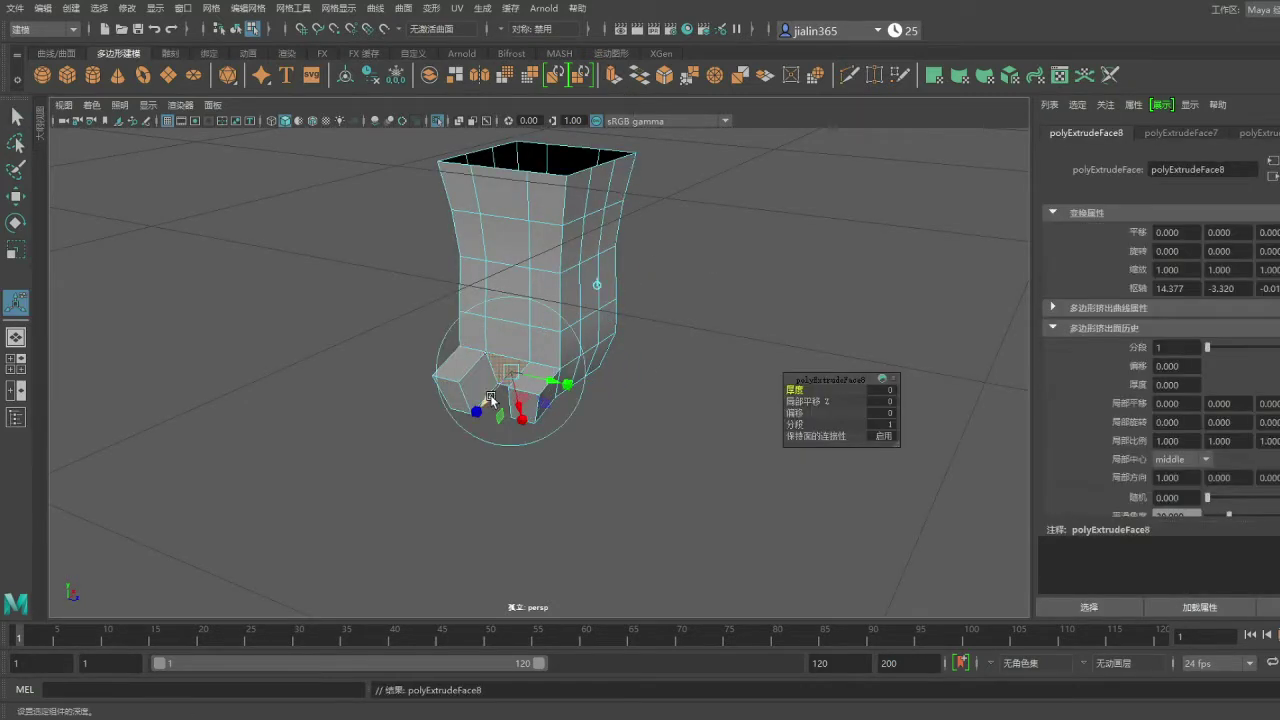
{"action": "left_click_drag", "start_coordinate": [490, 398], "coordinate": [482, 432]}
{"action": "key", "text": "F8"}
{"action": "left_click", "coordinate": [172, 53]}
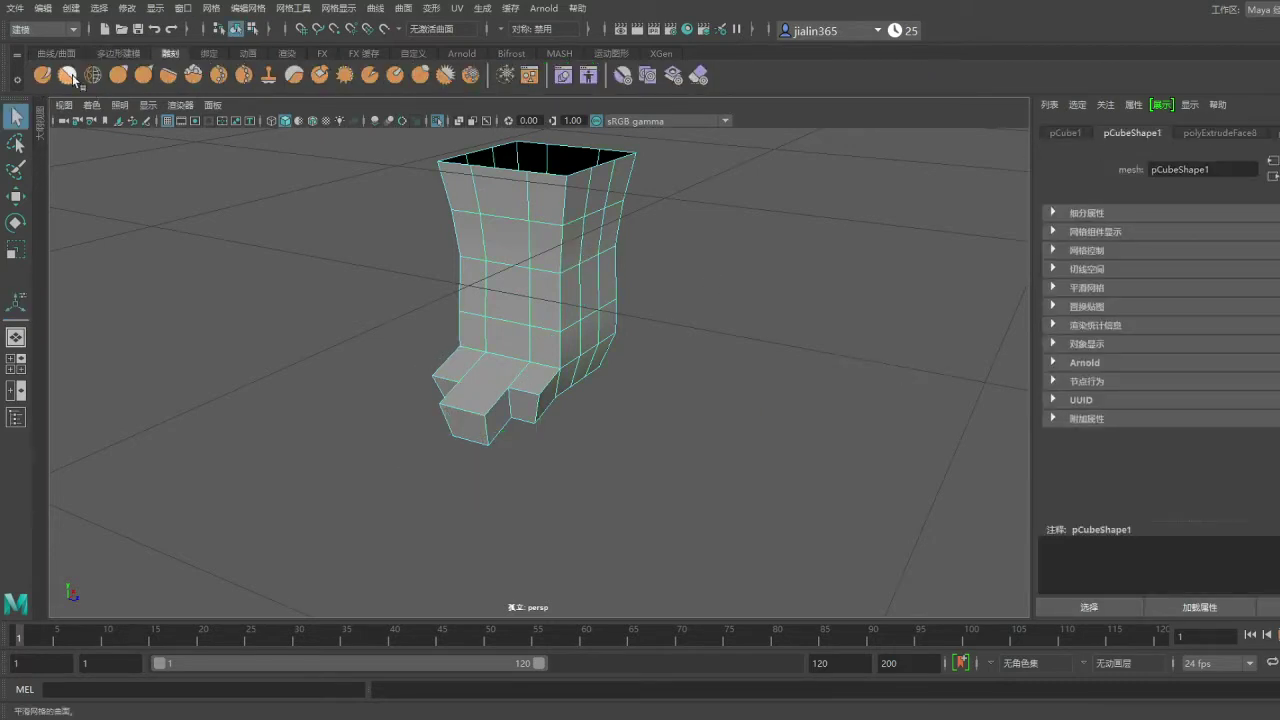
{"action": "left_click", "coordinate": [68, 75]}
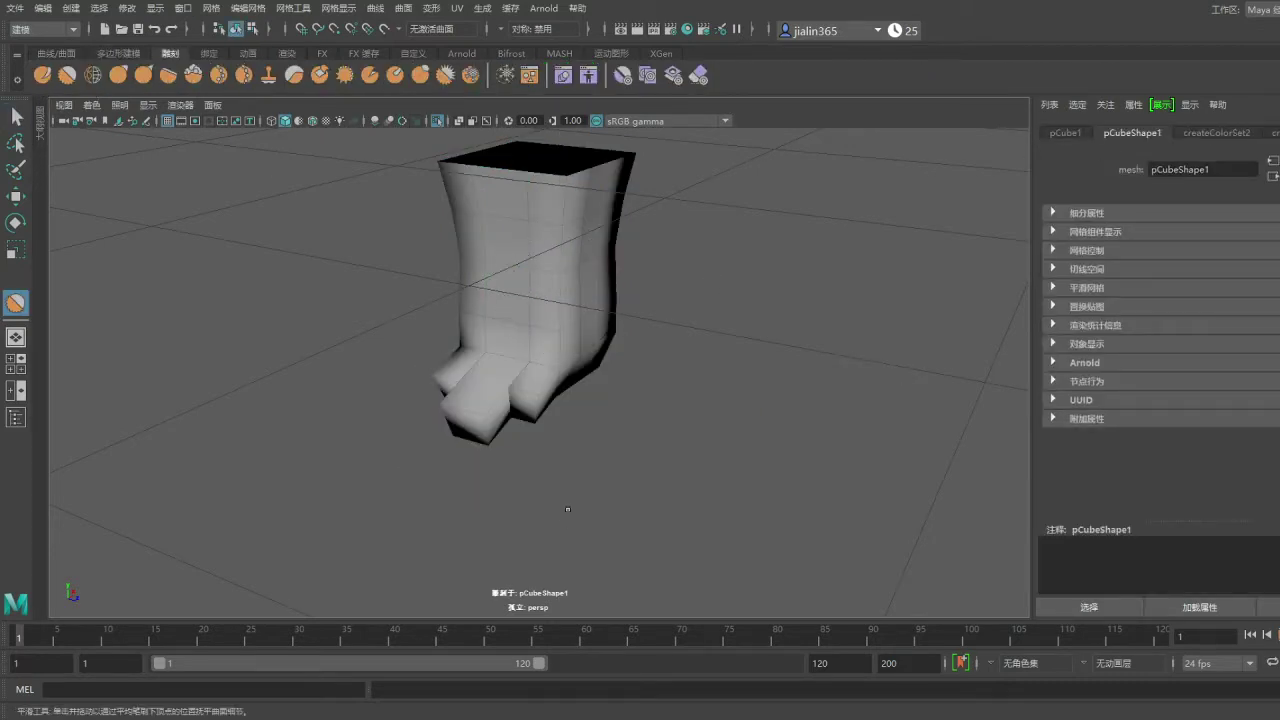
{"action": "left_click_drag", "start_coordinate": [563, 328], "coordinate": [498, 380]}
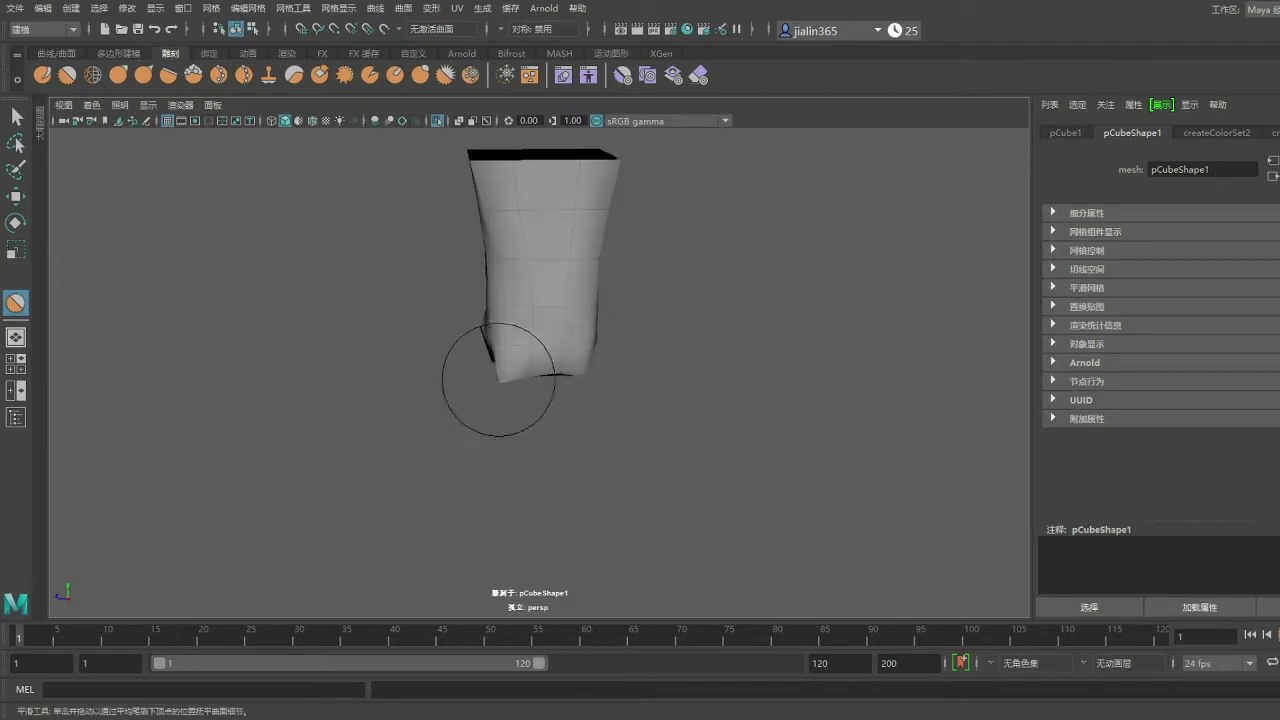
{"action": "mouse_move", "coordinate": [517, 217]}
{"action": "left_mouse_down", "text": "alt"}
{"action": "mouse_move", "coordinate": [634, 220]}
{"action": "mouse_move", "coordinate": [557, 223]}
{"action": "mouse_move", "coordinate": [589, 237]}
{"action": "mouse_move", "coordinate": [556, 354]}
{"action": "left_mouse_up", "text": "alt"}
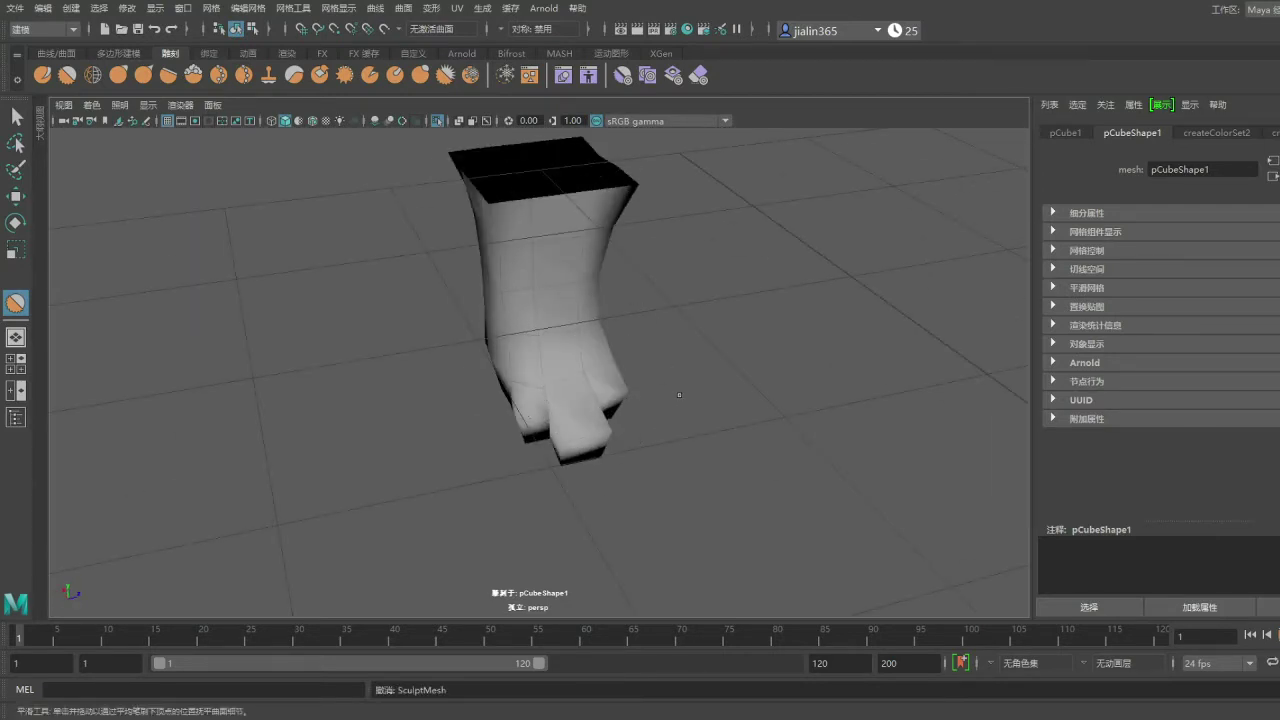
{"action": "mouse_move", "coordinate": [593, 438]}
{"action": "left_mouse_down", "text": "alt"}
{"action": "mouse_move", "coordinate": [600, 357]}
{"action": "mouse_move", "coordinate": [557, 263]}
{"action": "mouse_move", "coordinate": [693, 266]}
{"action": "mouse_move", "coordinate": [614, 286]}
{"action": "mouse_move", "coordinate": [614, 223]}
{"action": "mouse_move", "coordinate": [630, 196]}
{"action": "mouse_move", "coordinate": [528, 251]}
{"action": "mouse_move", "coordinate": [620, 235]}
{"action": "mouse_move", "coordinate": [150, 374]}
{"action": "left_mouse_up", "text": "alt"}
{"action": "scroll", "coordinate": [641, 240], "scroll_direction": "up", "scroll_amount": 5}
{"action": "scroll", "coordinate": [641, 240], "scroll_direction": "down", "scroll_amount": 5}
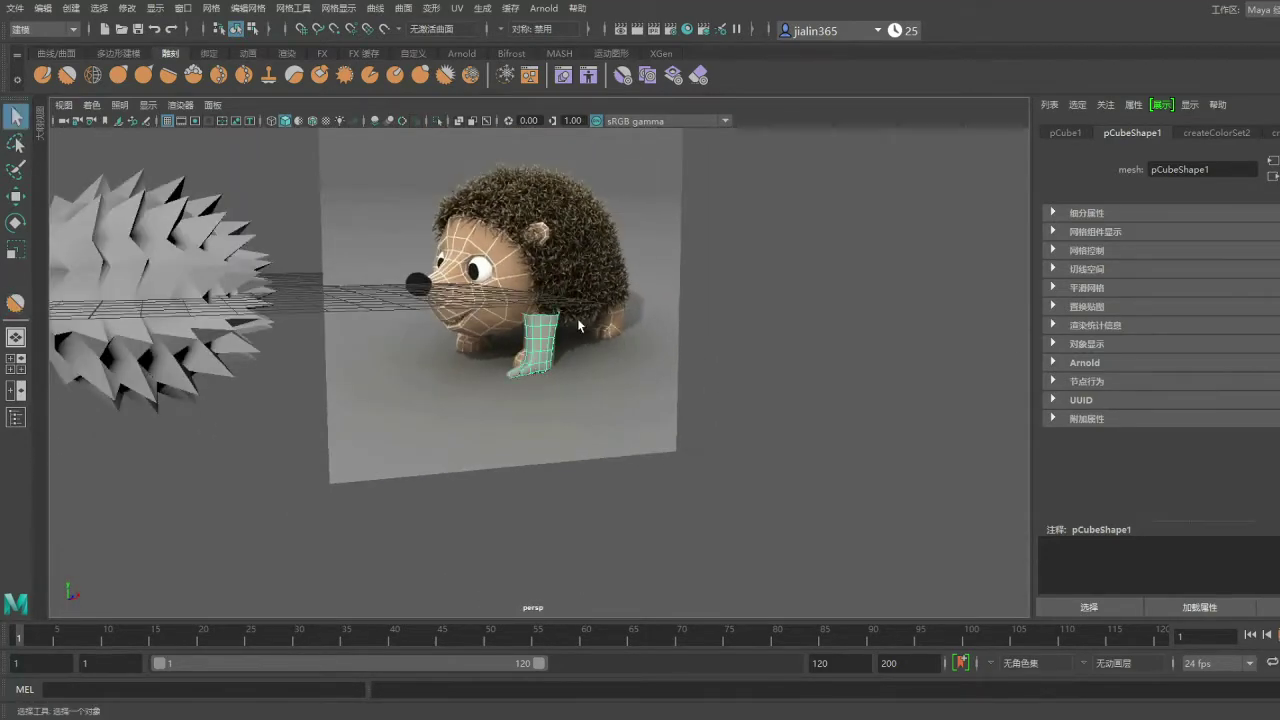
- Frame the boot, try the smoothing sculpt brush, and select the boot mesh
{"action": "key", "text": "w"}
{"action": "left_click_drag", "start_coordinate": [577, 318], "coordinate": [789, 428], "text": "alt"}
{"action": "key", "text": "f"}
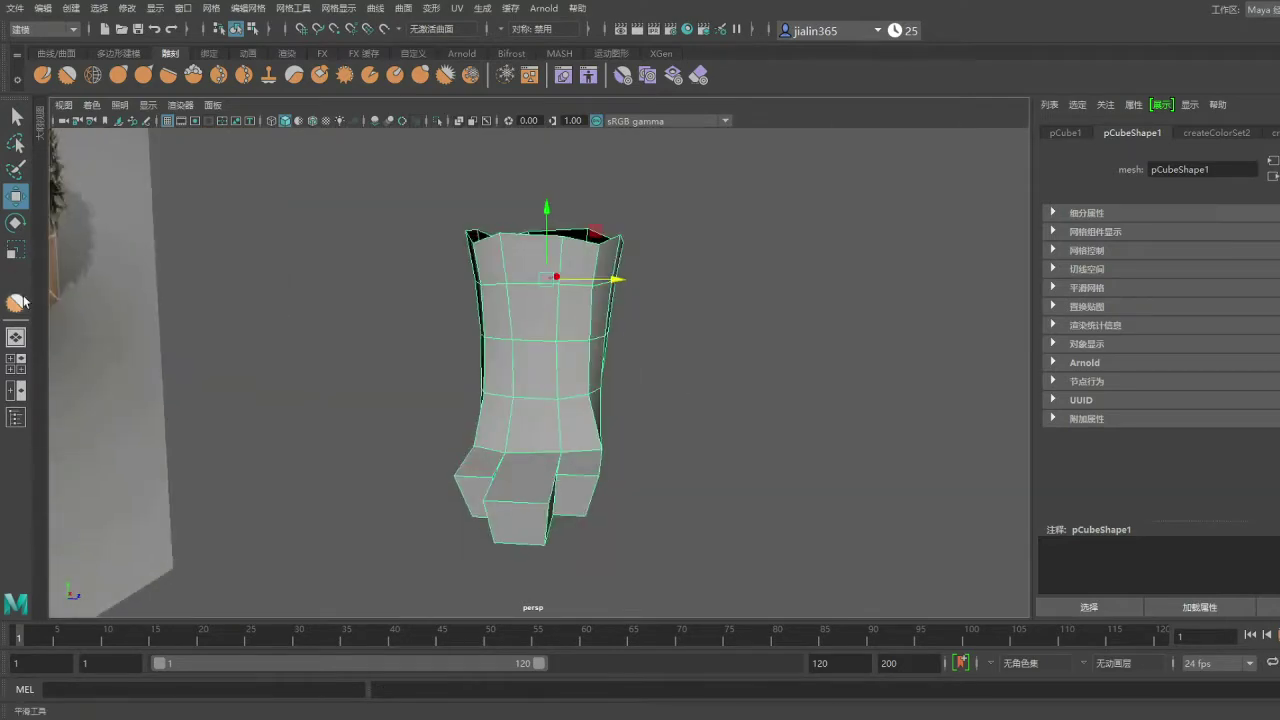
{"action": "left_click", "coordinate": [16, 302]}
{"action": "left_click_drag", "start_coordinate": [543, 486], "coordinate": [449, 486], "text": "alt"}
{"action": "mouse_move", "coordinate": [493, 525]}
{"action": "left_mouse_down", "text": "alt"}
{"action": "mouse_move", "coordinate": [557, 429]}
{"action": "mouse_move", "coordinate": [529, 266]}
{"action": "mouse_move", "coordinate": [500, 300]}
{"action": "left_mouse_up", "text": "alt"}
{"action": "left_click", "coordinate": [22, 120]}
{"action": "mouse_move", "coordinate": [560, 400]}
{"action": "left_mouse_down", "text": "alt"}
{"action": "mouse_move", "coordinate": [668, 454]}
{"action": "mouse_move", "coordinate": [723, 371]}
{"action": "left_mouse_up", "text": "alt"}
- Move the boots into place underneath the spiky hedgehog body
{"action": "key", "text": "r"}
{"action": "right_click_drag", "start_coordinate": [719, 359], "coordinate": [610, 360], "text": "alt"}
{"action": "key", "text": "w"}
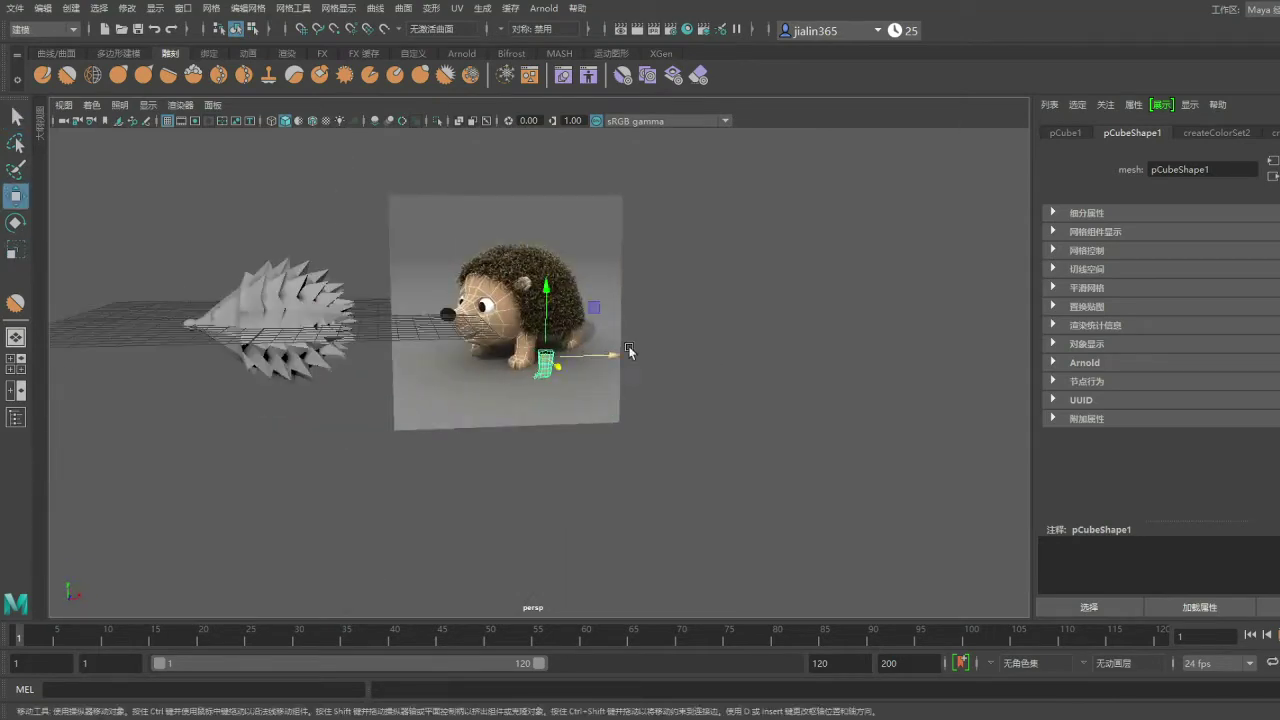
{"action": "left_click_drag", "start_coordinate": [625, 353], "coordinate": [343, 360]}
{"action": "key", "text": "f"}
{"action": "mouse_move", "coordinate": [586, 251]}
{"action": "left_mouse_down", "text": "alt"}
{"action": "mouse_move", "coordinate": [453, 418]}
{"action": "mouse_move", "coordinate": [571, 492]}
{"action": "mouse_move", "coordinate": [617, 230]}
{"action": "mouse_move", "coordinate": [706, 306]}
{"action": "mouse_move", "coordinate": [614, 189]}
{"action": "left_mouse_up", "text": "alt"}
{"action": "mouse_move", "coordinate": [550, 380]}
{"action": "left_mouse_down"}
{"action": "mouse_move", "coordinate": [588, 418]}
{"action": "mouse_move", "coordinate": [682, 377]}
{"action": "mouse_move", "coordinate": [684, 239]}
{"action": "mouse_move", "coordinate": [673, 355]}
{"action": "mouse_move", "coordinate": [720, 337]}
{"action": "mouse_move", "coordinate": [354, 283]}
{"action": "mouse_move", "coordinate": [622, 337]}
{"action": "mouse_move", "coordinate": [731, 311]}
{"action": "mouse_move", "coordinate": [560, 440]}
{"action": "mouse_move", "coordinate": [699, 451]}
{"action": "left_mouse_up"}
{"action": "left_click", "coordinate": [528, 463]}
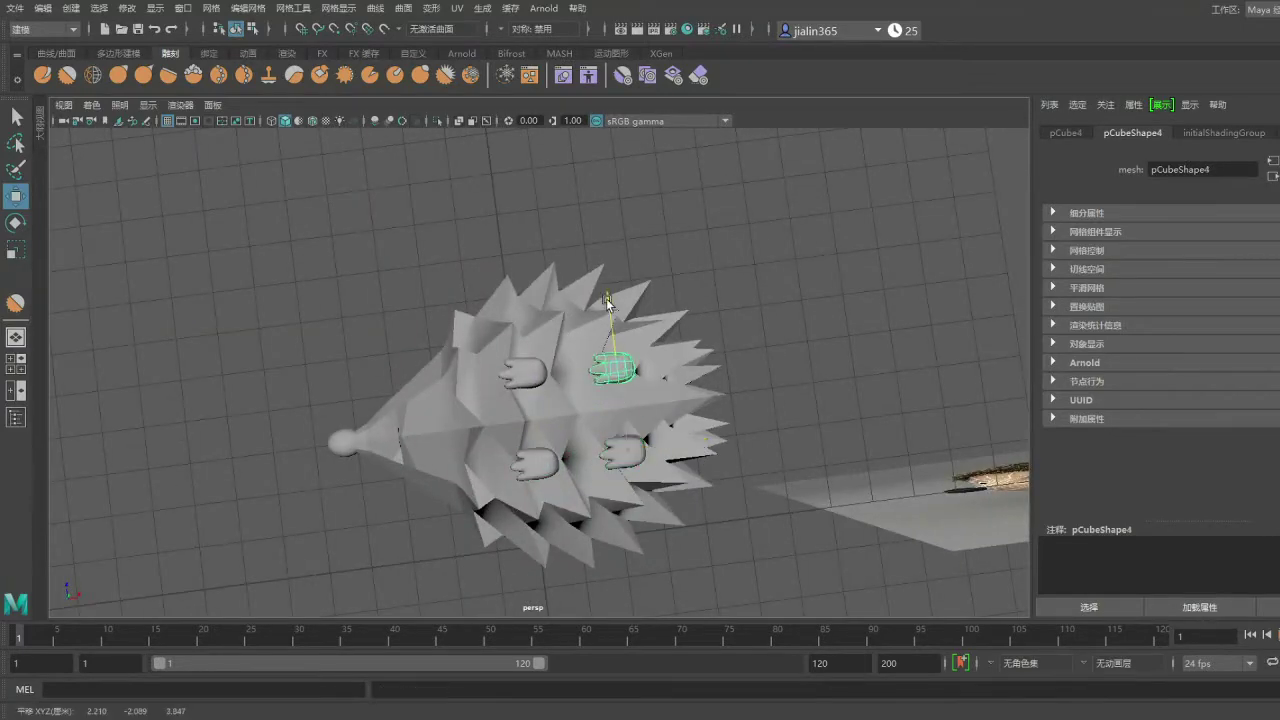
- Check the model against the reference image and select the inner head mesh
{"action": "mouse_move", "coordinate": [608, 294]}
{"action": "left_mouse_down", "text": "alt"}
{"action": "mouse_move", "coordinate": [650, 380]}
{"action": "mouse_move", "coordinate": [691, 340]}
{"action": "mouse_move", "coordinate": [654, 303]}
{"action": "mouse_move", "coordinate": [701, 191]}
{"action": "left_mouse_up", "text": "alt"}
{"action": "left_click", "coordinate": [960, 330]}
{"action": "left_click_drag", "start_coordinate": [960, 330], "coordinate": [552, 258], "text": "alt"}
{"action": "left_click", "coordinate": [552, 258]}
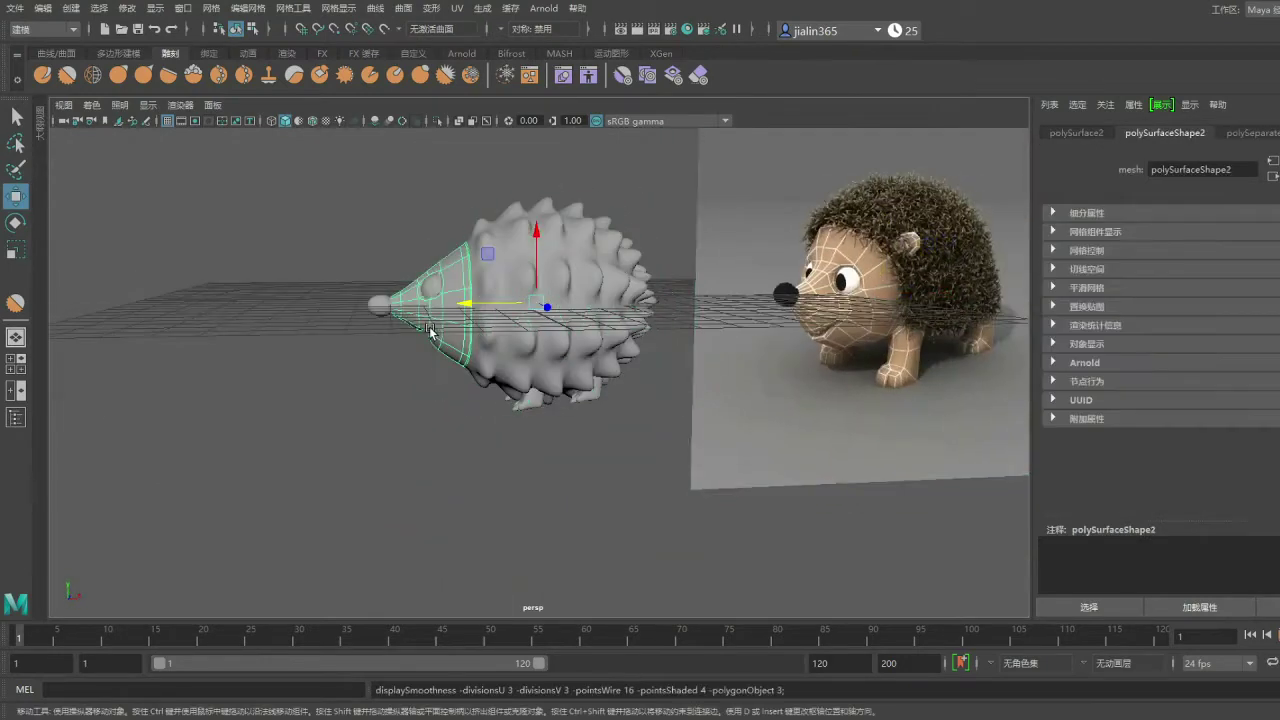
{"action": "left_click", "coordinate": [425, 385]}
{"action": "left_click", "coordinate": [576, 305]}
{"action": "mouse_move", "coordinate": [425, 385]}
{"action": "left_mouse_down", "text": "alt"}
{"action": "mouse_move", "coordinate": [749, 208]}
{"action": "mouse_move", "coordinate": [771, 317]}
{"action": "mouse_move", "coordinate": [672, 368]}
{"action": "mouse_move", "coordinate": [725, 395]}
{"action": "mouse_move", "coordinate": [118, 266]}
{"action": "left_mouse_up", "text": "alt"}
{"action": "left_click", "coordinate": [672, 368]}
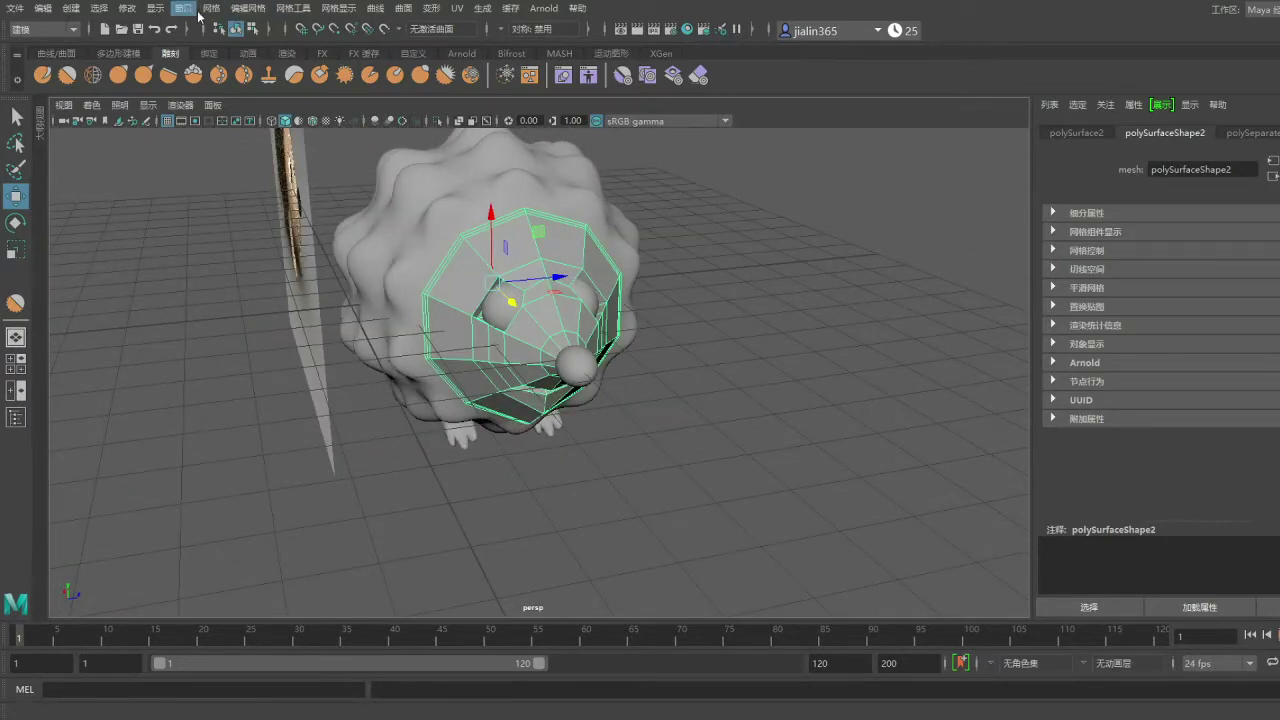
- Adjust the head in front view, then orbit to review the whole hedgehog
{"action": "left_click_drag", "start_coordinate": [640, 300], "coordinate": [729, 214], "text": "alt"}
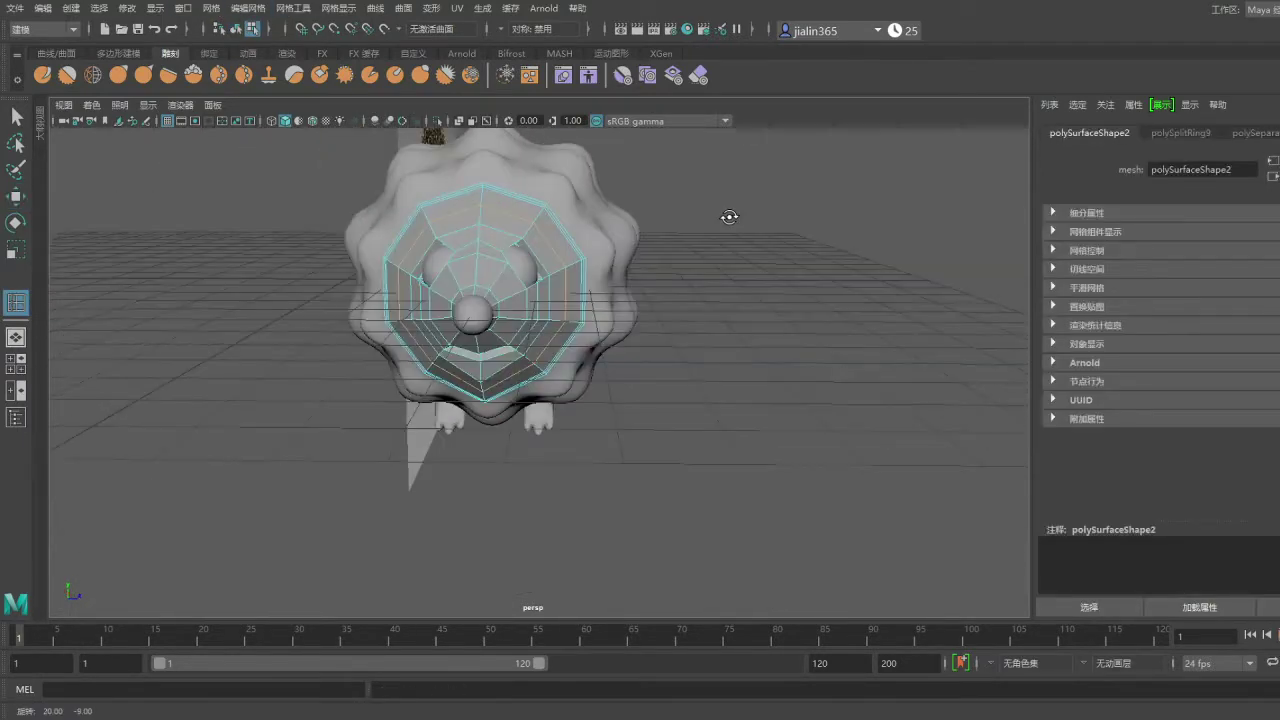
{"action": "key", "text": "r"}
{"action": "key", "text": "w"}
{"action": "left_click_drag", "start_coordinate": [507, 288], "coordinate": [460, 276], "text": "alt"}
{"action": "left_click", "coordinate": [264, 182]}
{"action": "mouse_move", "coordinate": [264, 182]}
{"action": "left_mouse_down", "text": "alt"}
{"action": "mouse_move", "coordinate": [488, 418]}
{"action": "mouse_move", "coordinate": [520, 403]}
{"action": "mouse_move", "coordinate": [388, 404]}
{"action": "mouse_move", "coordinate": [440, 446]}
{"action": "left_mouse_up", "text": "alt"}
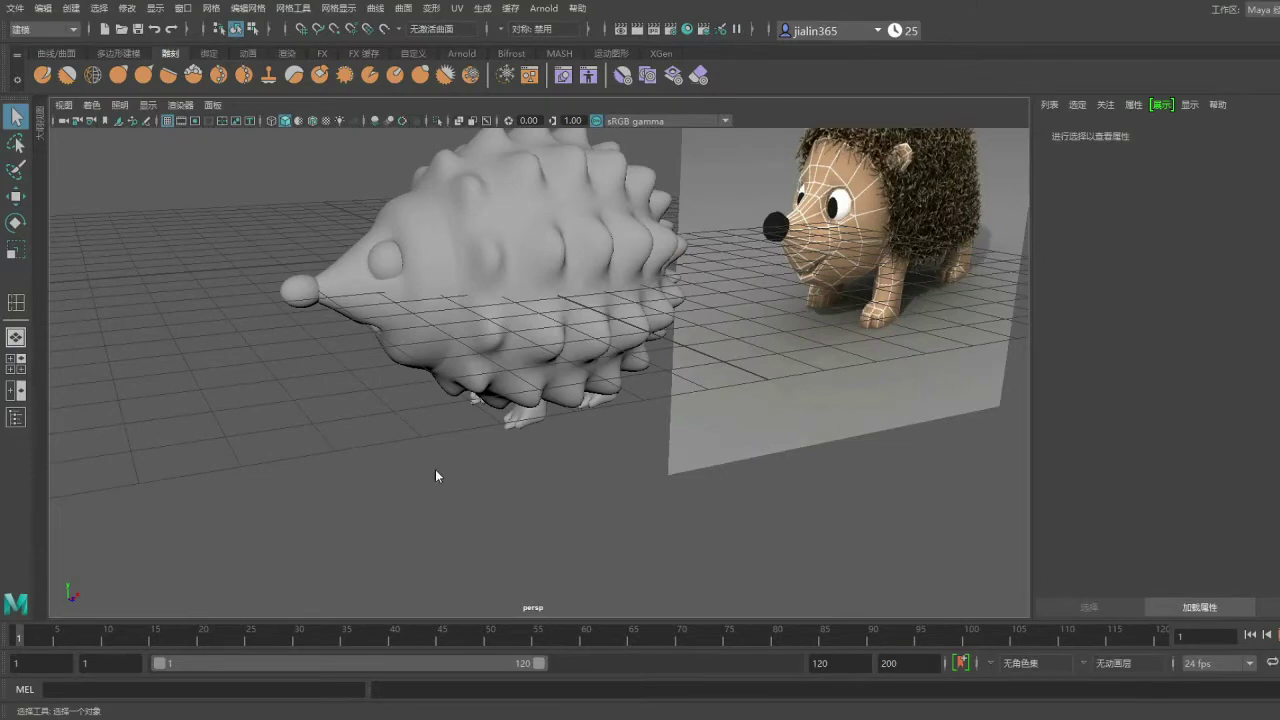
{"action": "mouse_move", "coordinate": [564, 502]}
{"action": "left_mouse_down", "text": "alt"}
{"action": "mouse_move", "coordinate": [711, 471]}
{"action": "mouse_move", "coordinate": [709, 500]}
{"action": "mouse_move", "coordinate": [678, 505]}
{"action": "left_mouse_up", "text": "alt"}
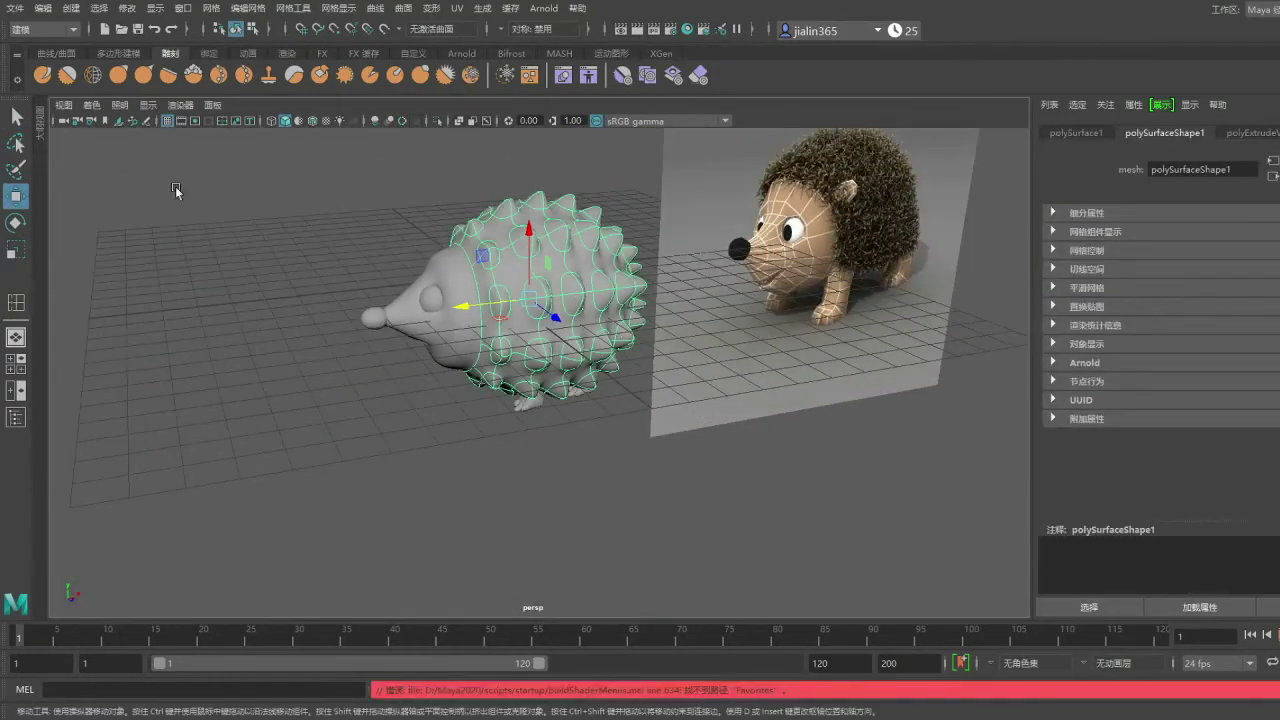
- Give the head a tan Lambert material and the nose a black one
{"action": "key", "text": "q"}
{"action": "left_click", "coordinate": [171, 191]}
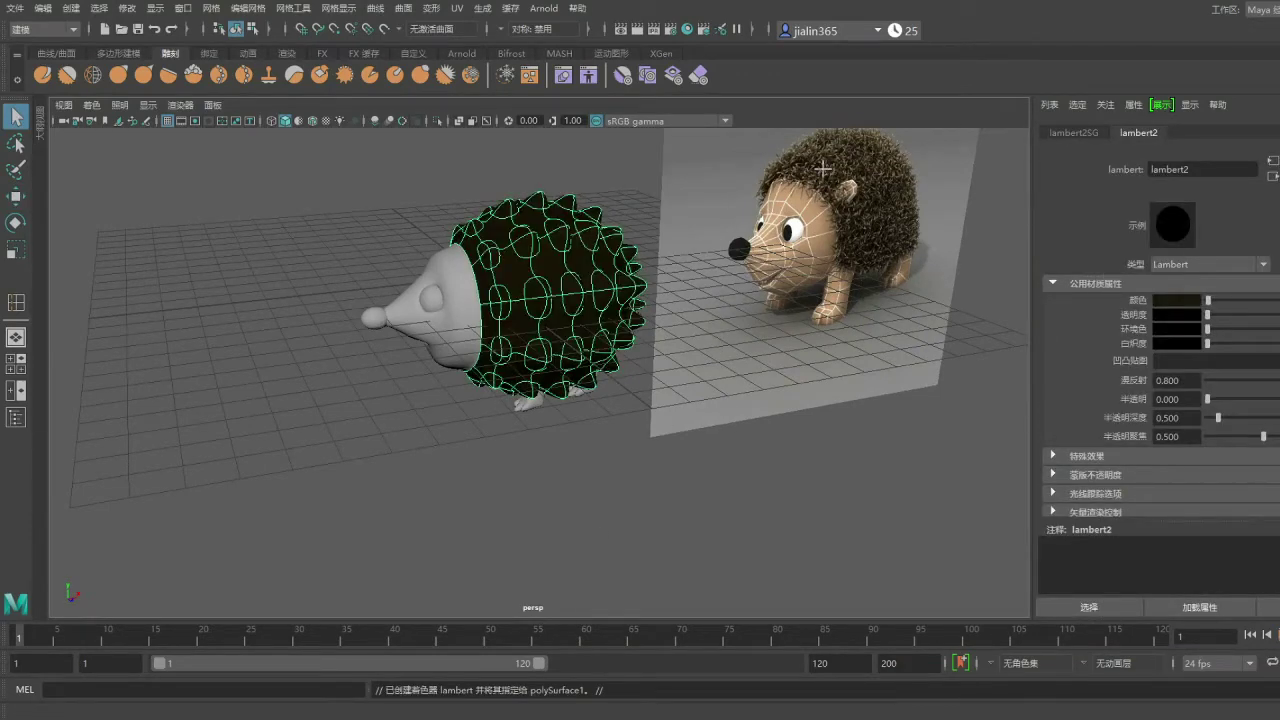
{"action": "left_click", "coordinate": [465, 322]}
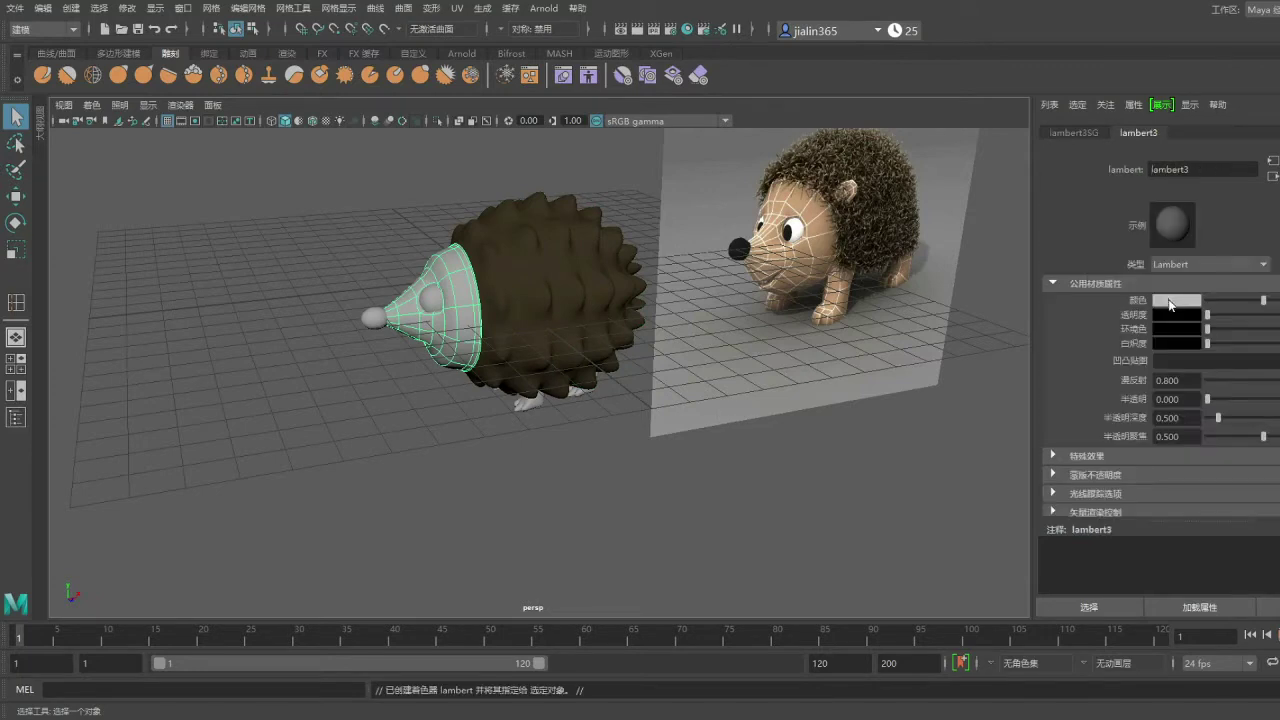
{"action": "left_click", "coordinate": [373, 320]}
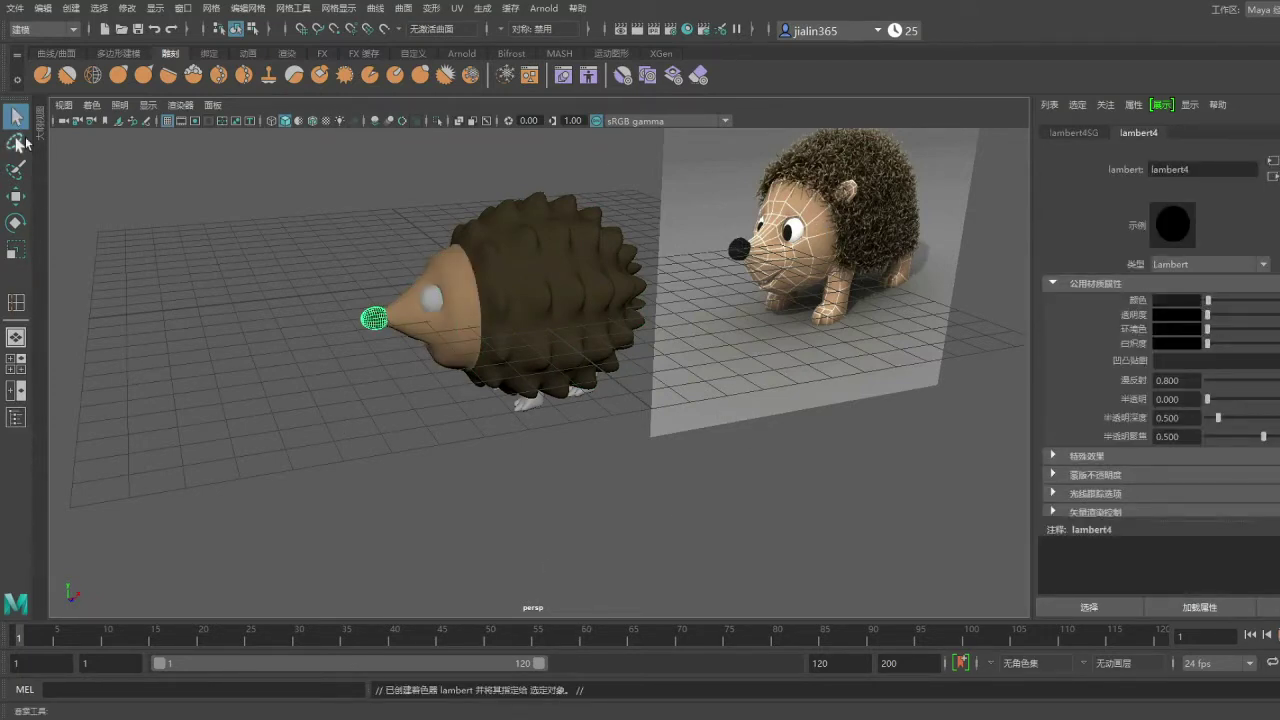
{"action": "left_click", "coordinate": [495, 433]}
{"action": "mouse_move", "coordinate": [495, 433]}
{"action": "left_mouse_down", "text": "alt"}
{"action": "mouse_move", "coordinate": [623, 420]}
{"action": "mouse_move", "coordinate": [523, 417]}
{"action": "mouse_move", "coordinate": [562, 407]}
{"action": "mouse_move", "coordinate": [574, 427]}
{"action": "left_mouse_up", "text": "alt"}
- Select the feet and give them a tan Lambert material
{"action": "left_click", "coordinate": [562, 407]}
{"action": "left_click", "coordinate": [467, 423], "text": "shift"}
{"action": "mouse_move", "coordinate": [467, 423]}
{"action": "left_mouse_down", "text": "alt"}
{"action": "mouse_move", "coordinate": [600, 449]}
{"action": "mouse_move", "coordinate": [500, 449]}
{"action": "mouse_move", "coordinate": [568, 418]}
{"action": "left_mouse_up", "text": "alt"}
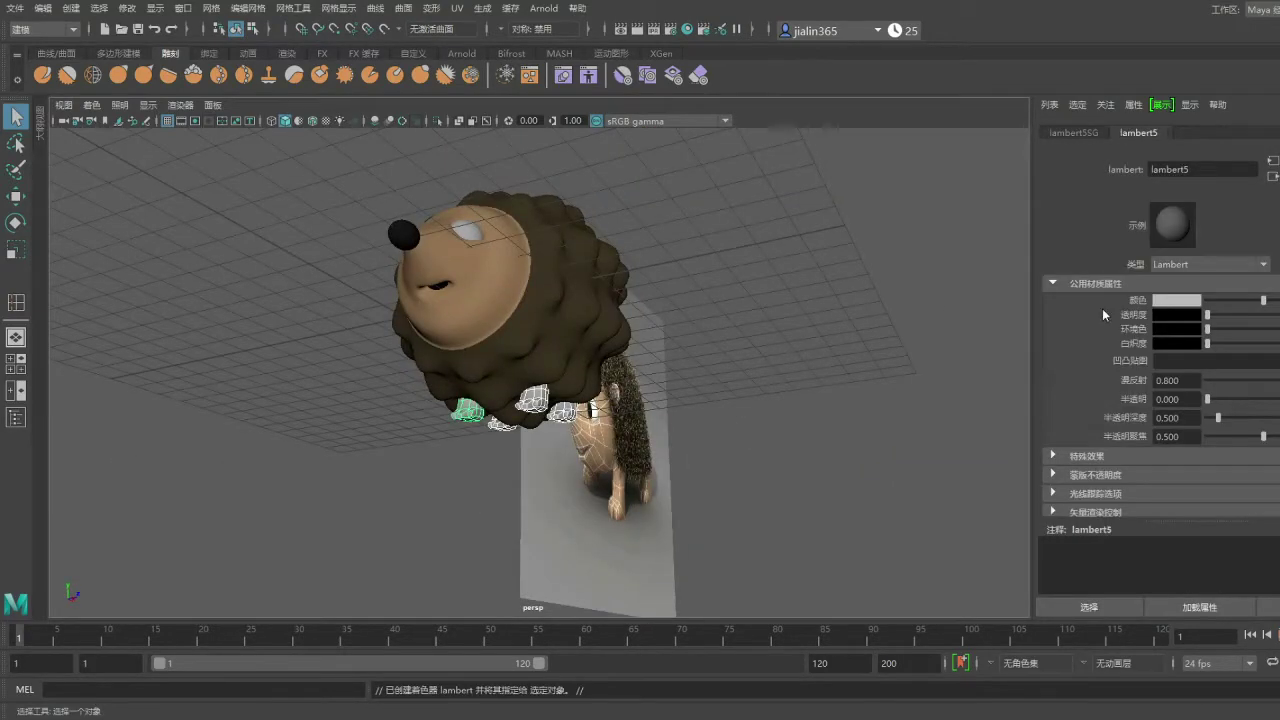
{"action": "left_click", "coordinate": [215, 177]}
{"action": "mouse_move", "coordinate": [215, 177]}
{"action": "left_mouse_down", "text": "alt"}
{"action": "mouse_move", "coordinate": [711, 380]}
{"action": "mouse_move", "coordinate": [631, 420]}
{"action": "mouse_move", "coordinate": [696, 314]}
{"action": "mouse_move", "coordinate": [623, 371]}
{"action": "left_mouse_up", "text": "alt"}
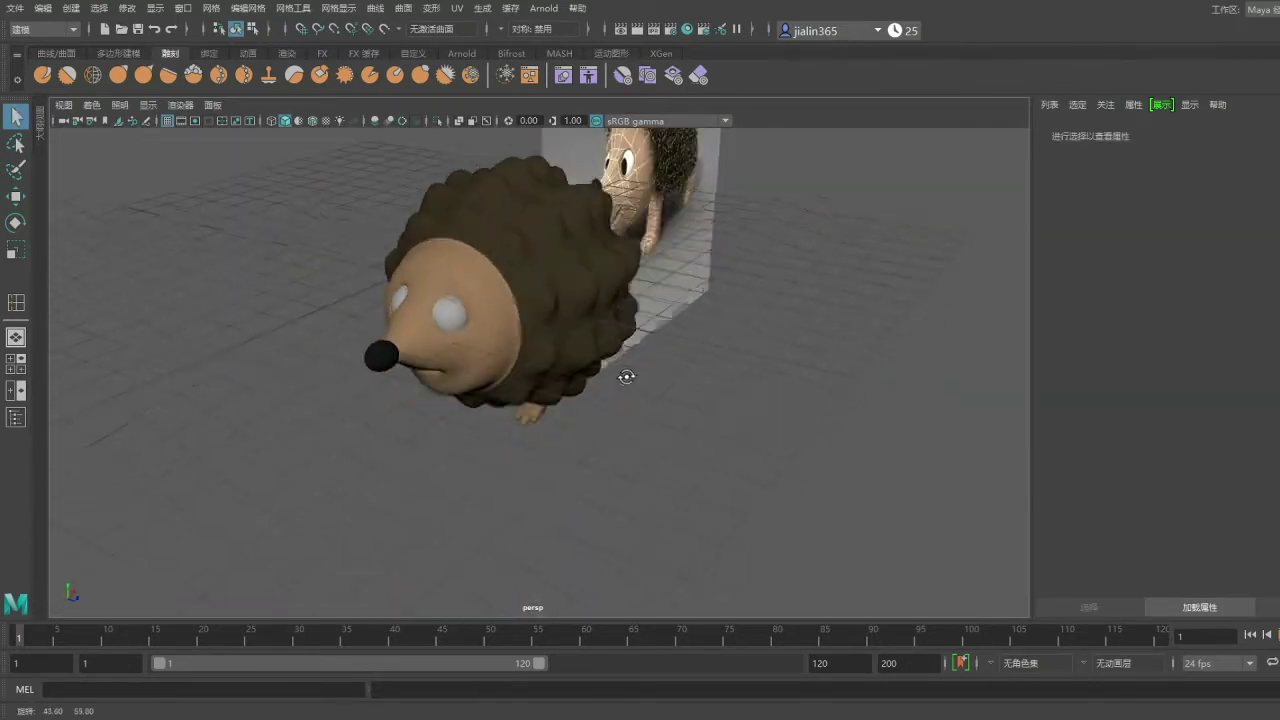
- Create a new polygon cube and move it up onto the hedgehog's head at ear height
{"action": "left_click", "coordinate": [128, 54]}
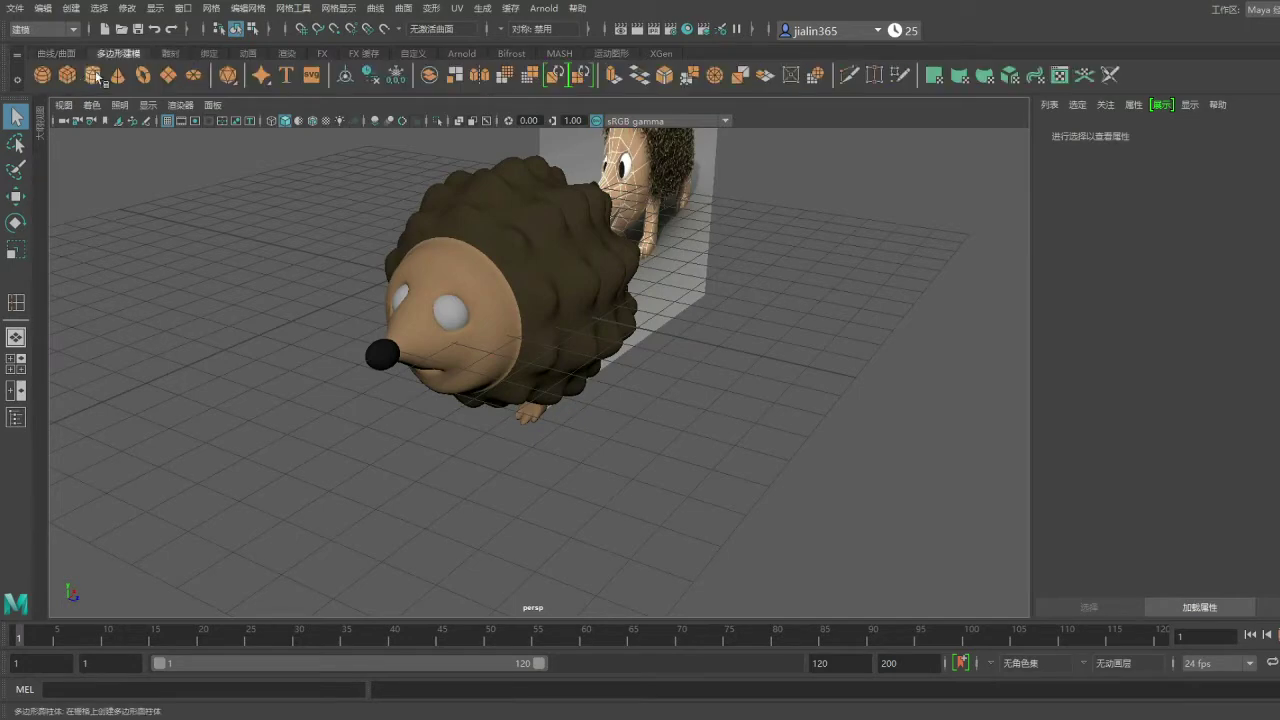
{"action": "left_click", "coordinate": [67, 75]}
{"action": "left_click_drag", "start_coordinate": [471, 288], "coordinate": [791, 363]}
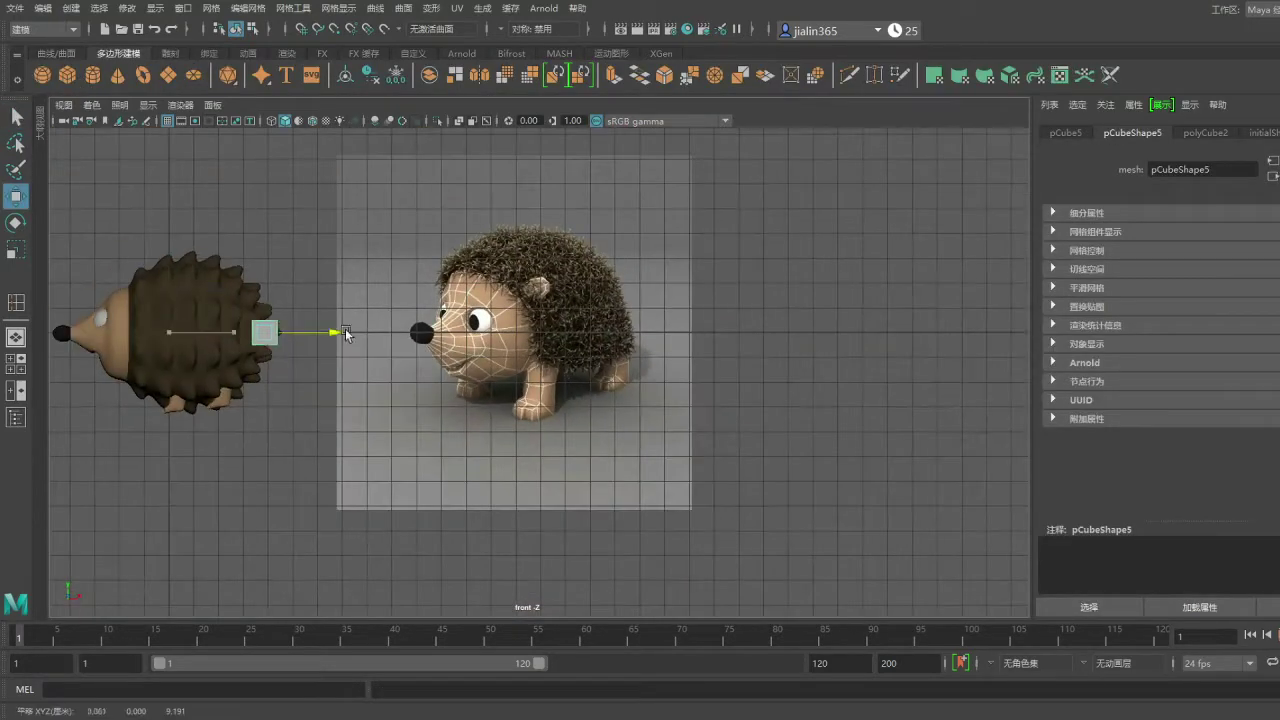
{"action": "left_click_drag", "start_coordinate": [346, 333], "coordinate": [632, 333]}
{"action": "scroll", "coordinate": [632, 333], "scroll_direction": "up", "scroll_amount": 3}
{"action": "left_click_drag", "start_coordinate": [560, 231], "coordinate": [558, 155]}
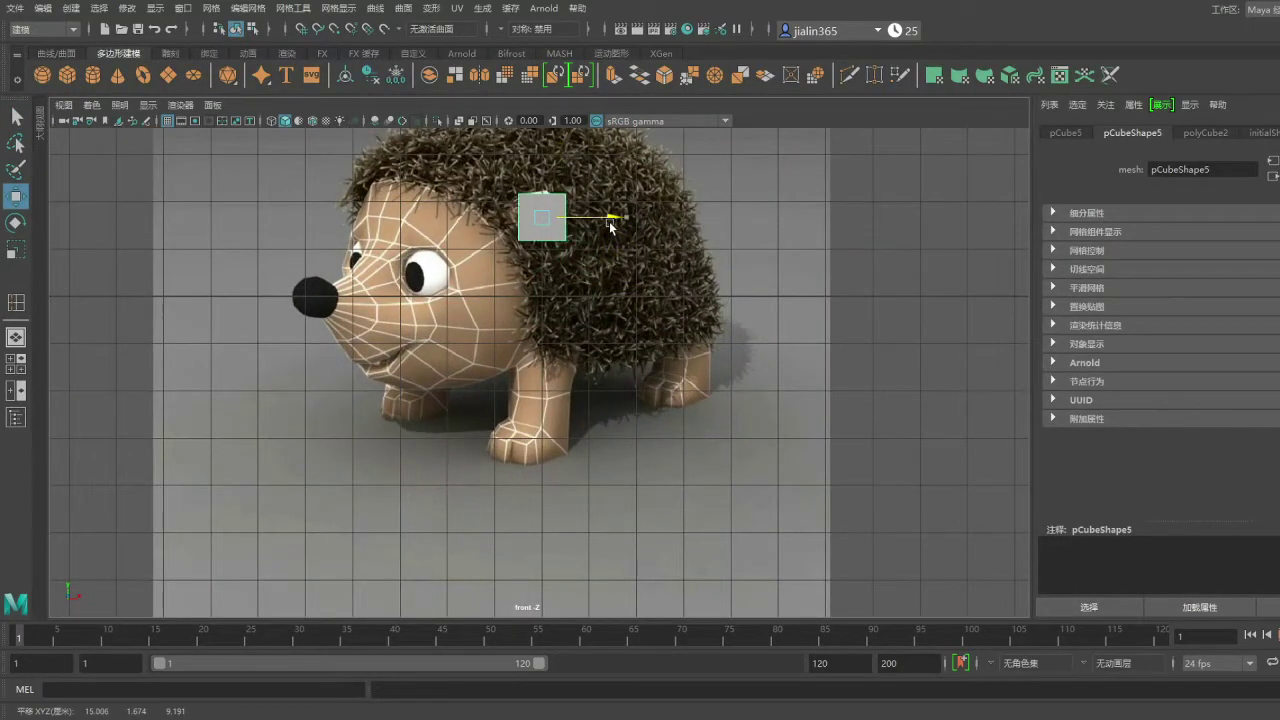
{"action": "key", "text": "f"}
- Split the cube with vertical and horizontal edge loops and narrow its top and bottom edges
{"action": "left_click", "coordinate": [540, 318]}
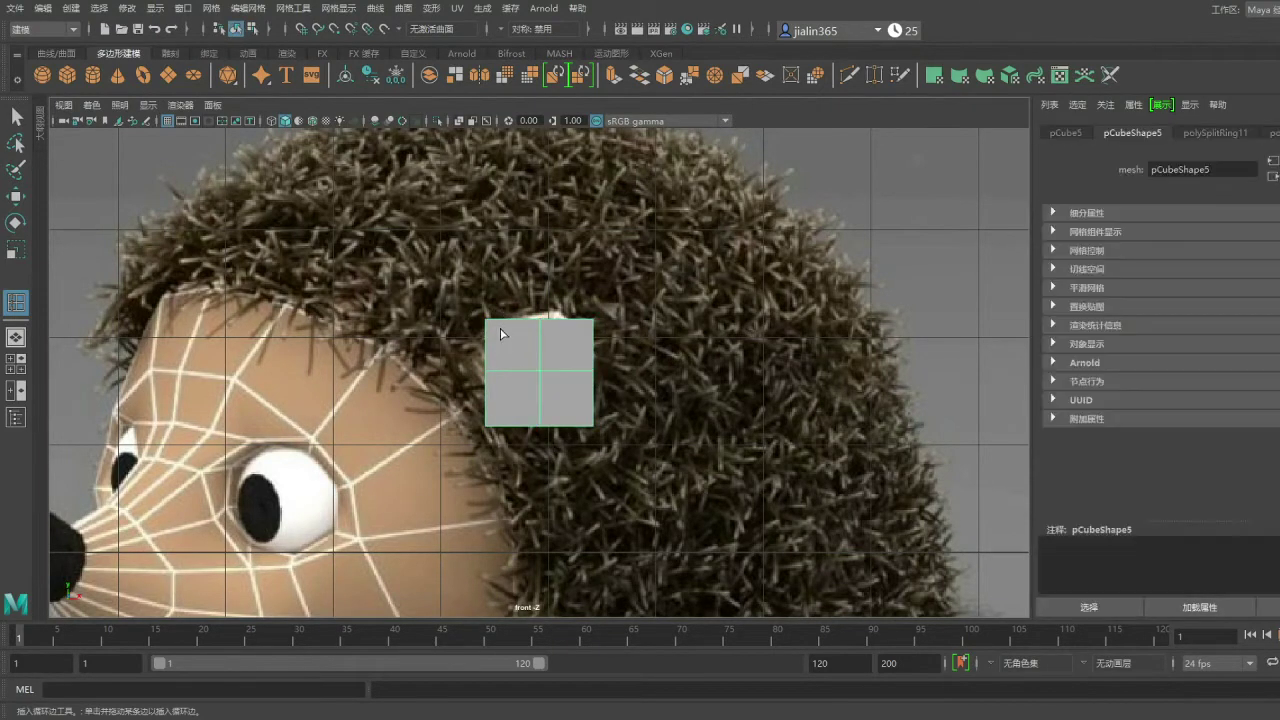
{"action": "left_click_drag", "start_coordinate": [448, 307], "coordinate": [506, 338]}
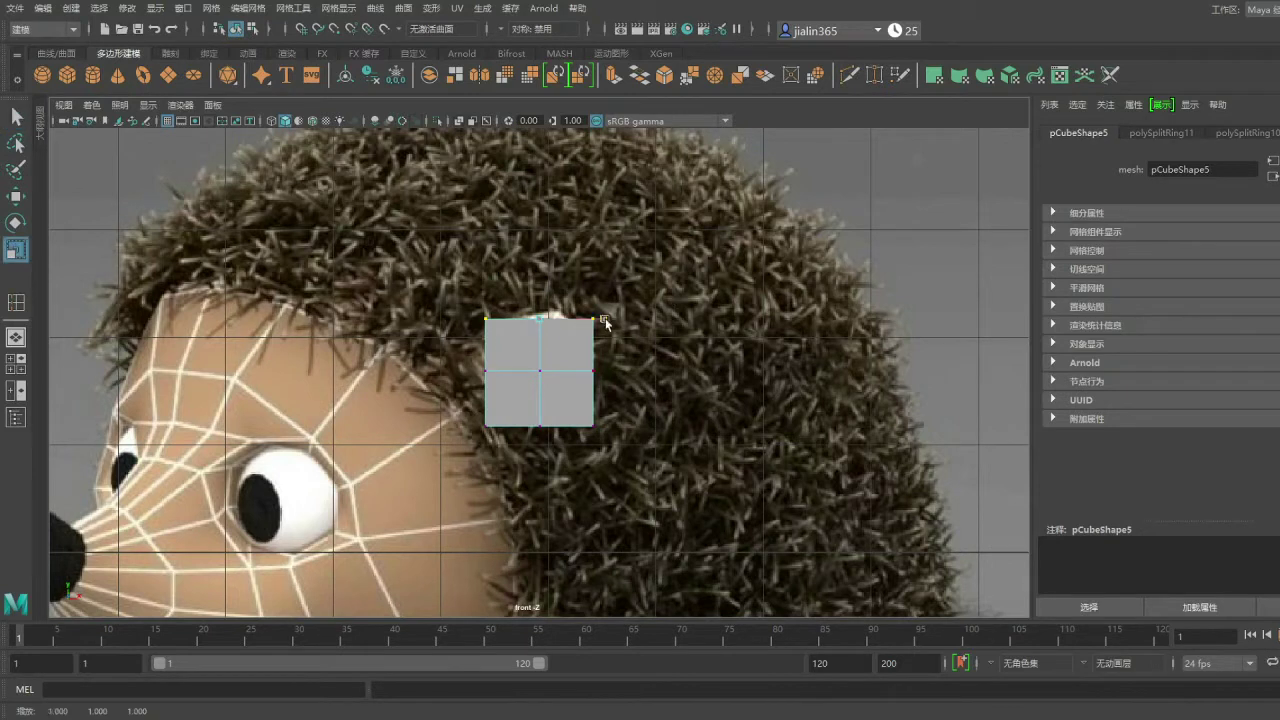
{"action": "left_click_drag", "start_coordinate": [585, 388], "coordinate": [584, 376]}
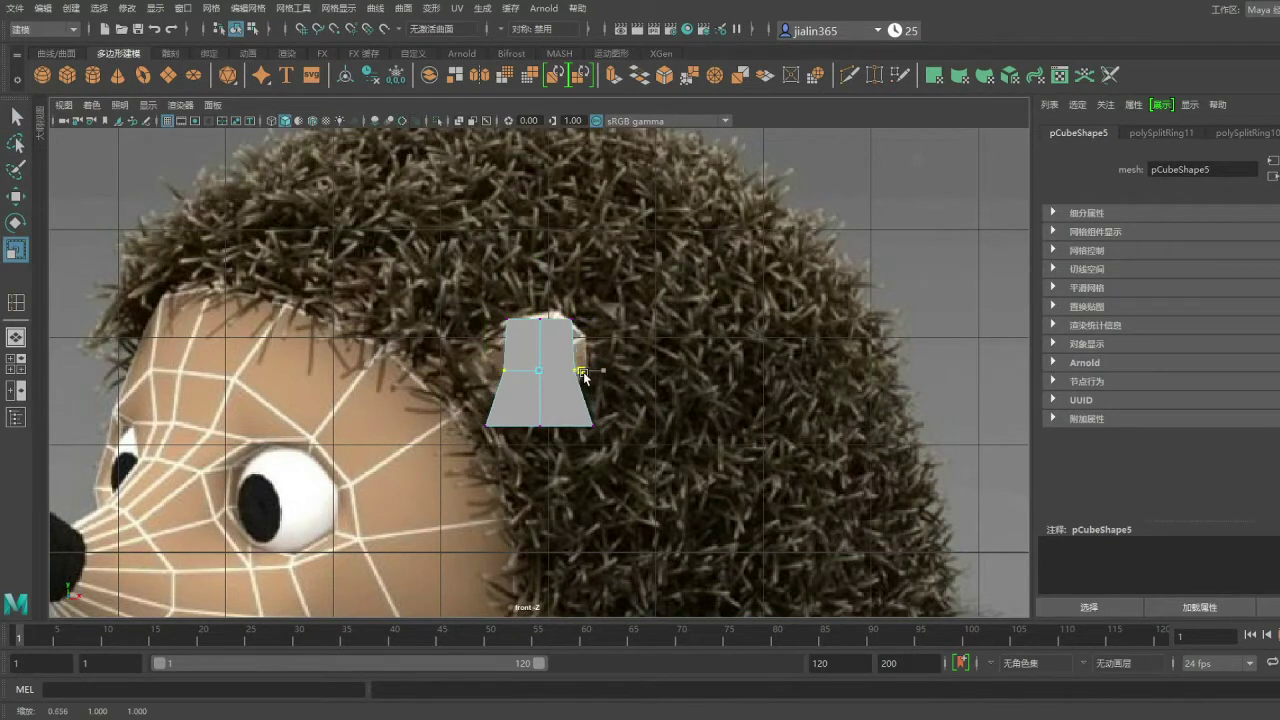
{"action": "left_click_drag", "start_coordinate": [588, 424], "coordinate": [593, 430]}
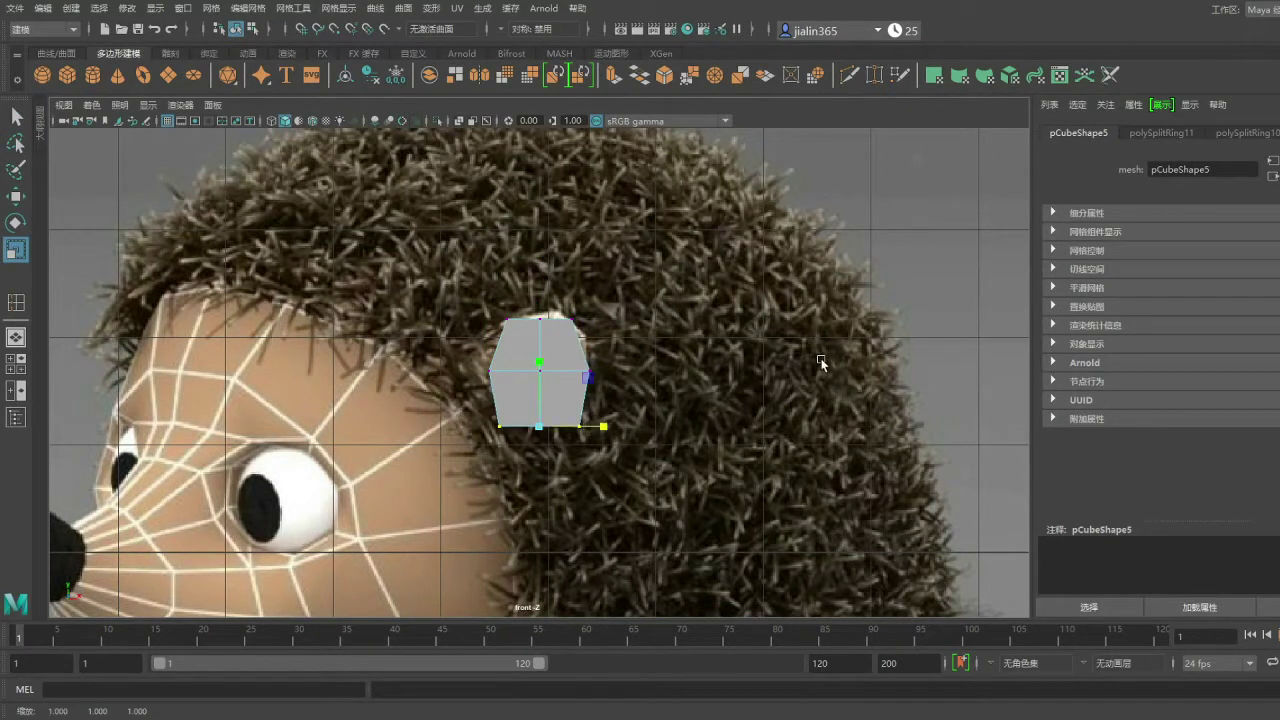
{"action": "right_click_drag", "start_coordinate": [568, 317], "coordinate": [512, 374], "text": "shift"}
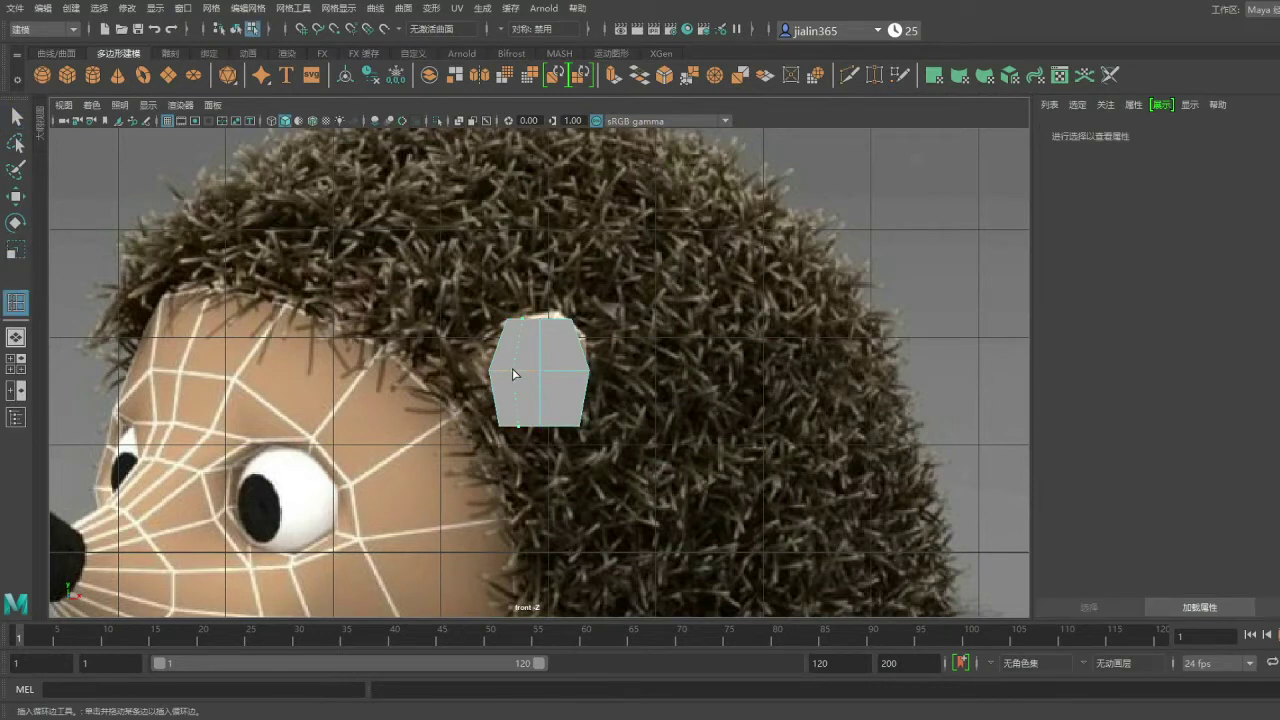
{"action": "left_click", "coordinate": [512, 374]}
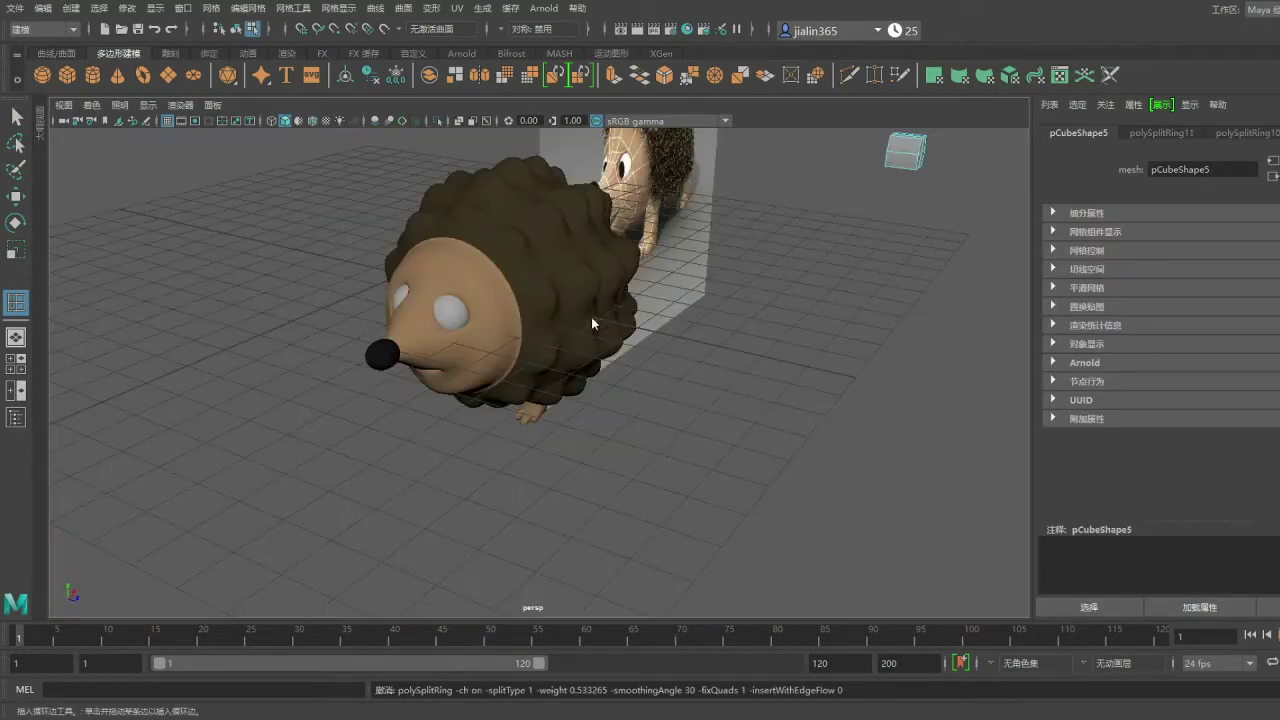
- Add an edge loop, delete the upper-right face, extrude the border inward into a rim, and fill the hole
{"action": "mouse_move", "coordinate": [657, 377]}
{"action": "left_mouse_down", "text": "alt"}
{"action": "mouse_move", "coordinate": [458, 359]}
{"action": "mouse_move", "coordinate": [706, 349]}
{"action": "left_mouse_up", "text": "alt"}
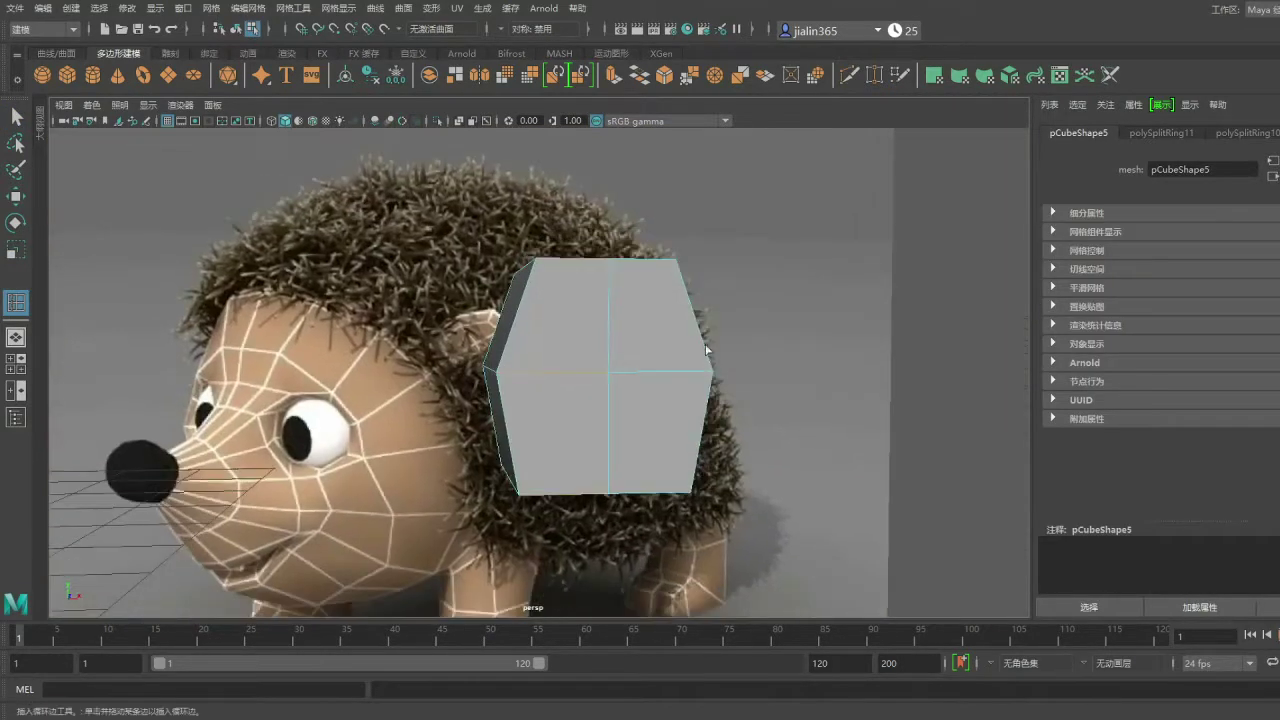
{"action": "key", "text": "F11"}
{"action": "left_click", "coordinate": [619, 310]}
{"action": "key", "text": "r"}
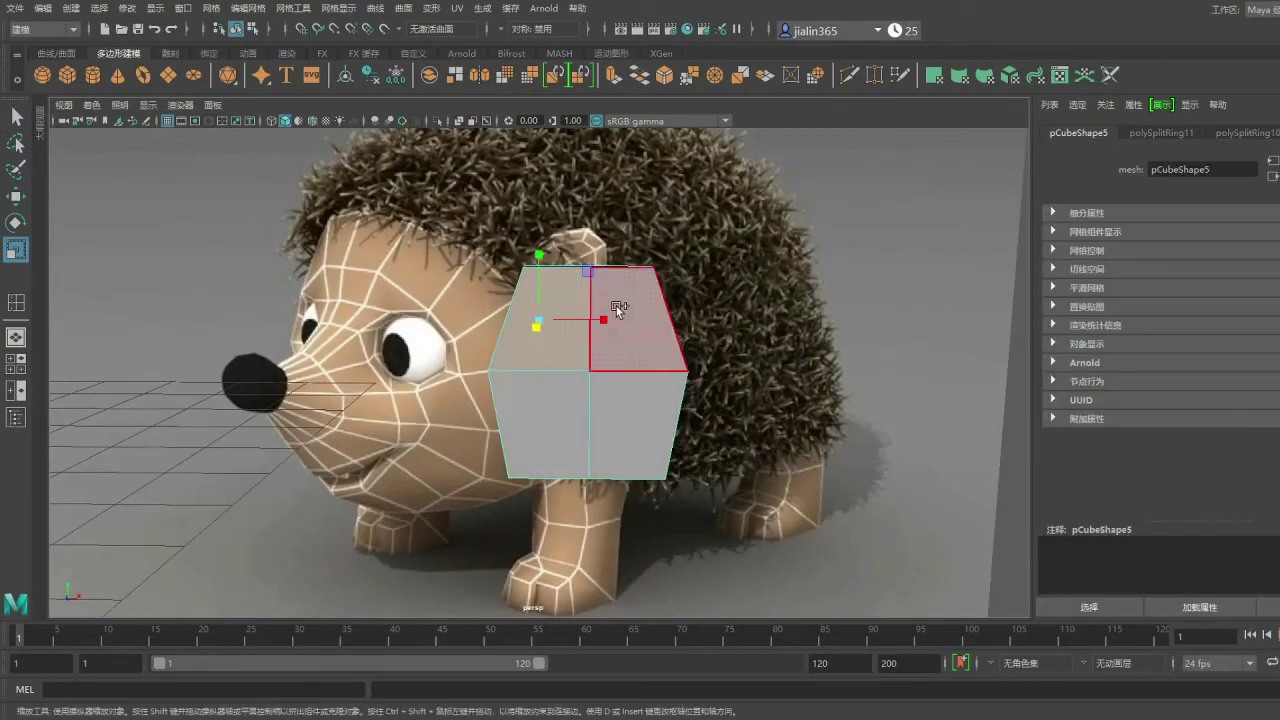
{"action": "key", "text": "Delete"}
{"action": "mouse_move", "coordinate": [619, 310]}
{"action": "left_mouse_down", "text": "alt"}
{"action": "mouse_move", "coordinate": [694, 263]}
{"action": "mouse_move", "coordinate": [616, 92]}
{"action": "left_mouse_up", "text": "alt"}
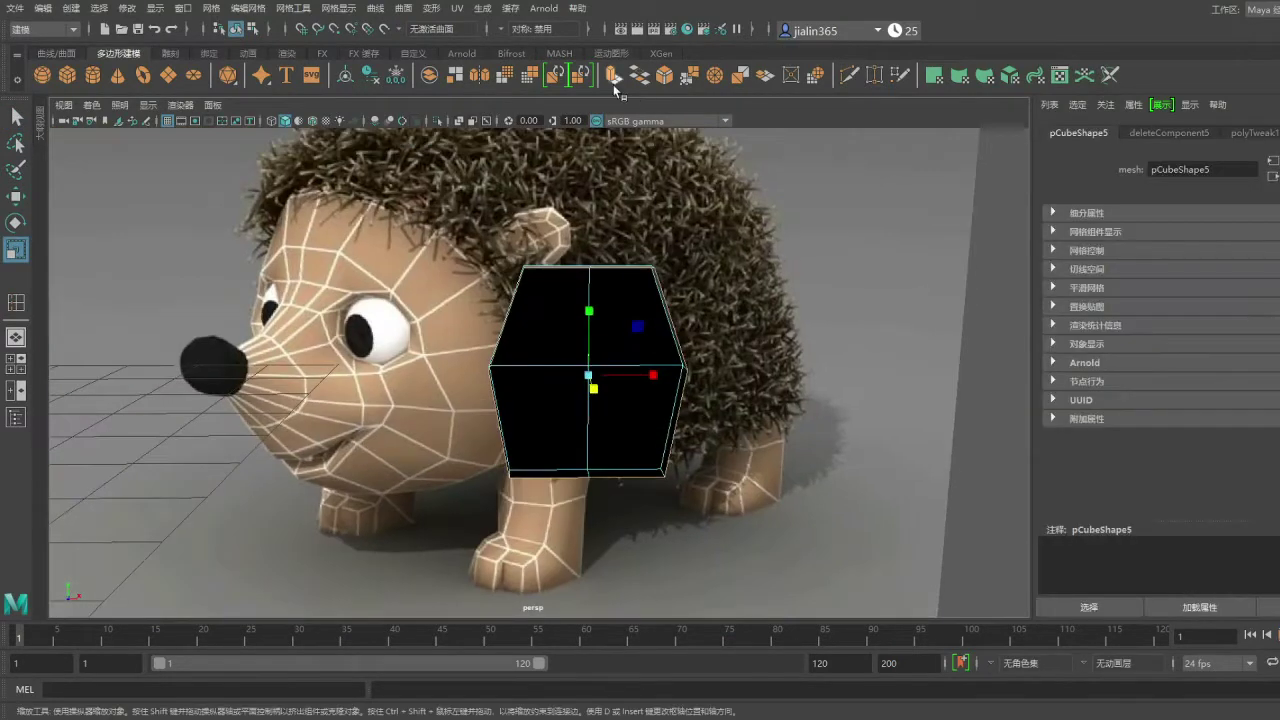
{"action": "left_click", "coordinate": [614, 80]}
{"action": "left_click_drag", "start_coordinate": [588, 375], "coordinate": [533, 390]}
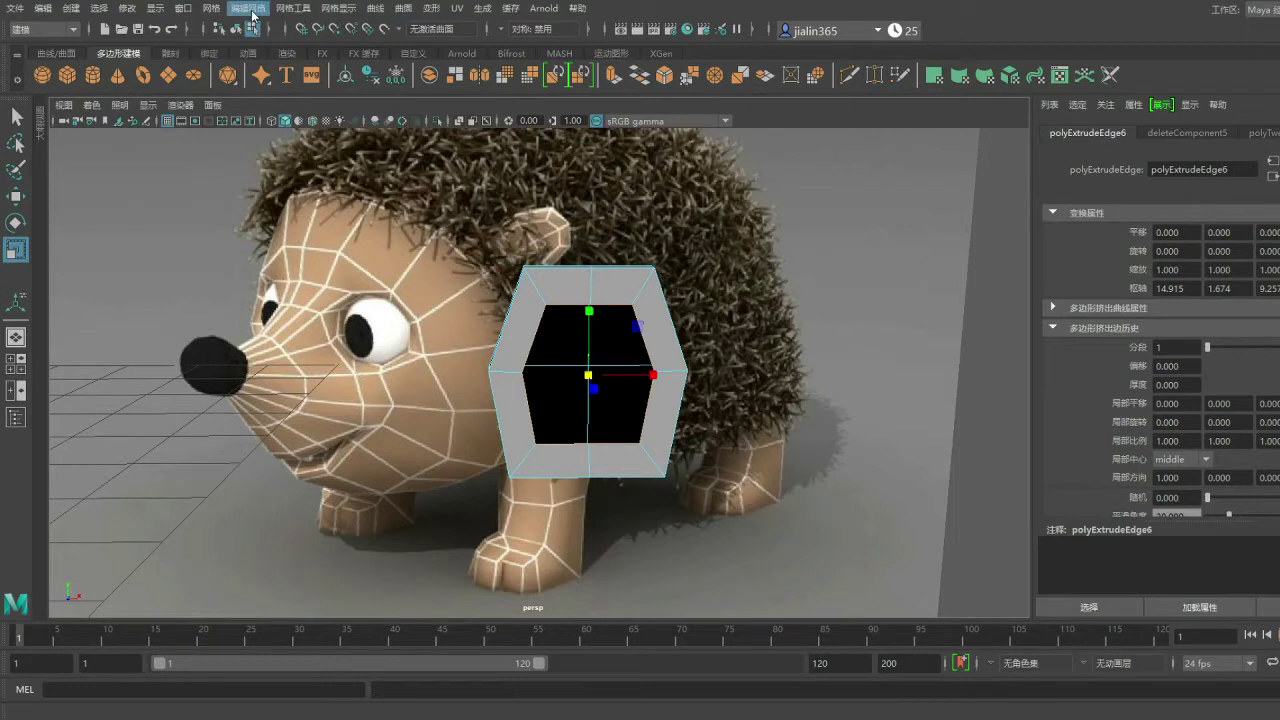
{"action": "left_click", "coordinate": [205, 10]}
- Cut new edges across the cube's faces and inspect the piece edge-on
{"action": "left_click", "coordinate": [1225, 554]}
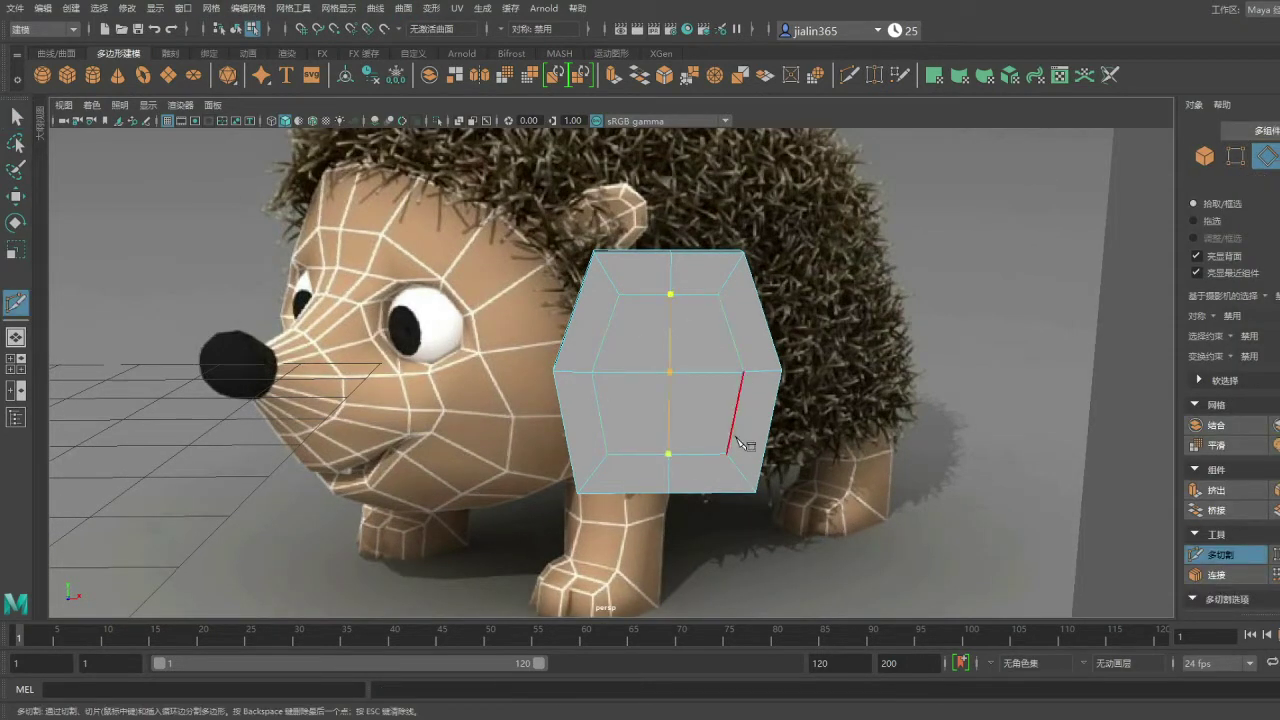
{"action": "key", "text": "w"}
{"action": "left_click", "coordinate": [766, 423]}
{"action": "mouse_move", "coordinate": [766, 423]}
{"action": "left_mouse_down", "text": "alt"}
{"action": "mouse_move", "coordinate": [711, 371]}
{"action": "mouse_move", "coordinate": [817, 320]}
{"action": "mouse_move", "coordinate": [811, 295]}
{"action": "left_mouse_up", "text": "alt"}
{"action": "key", "text": "q"}
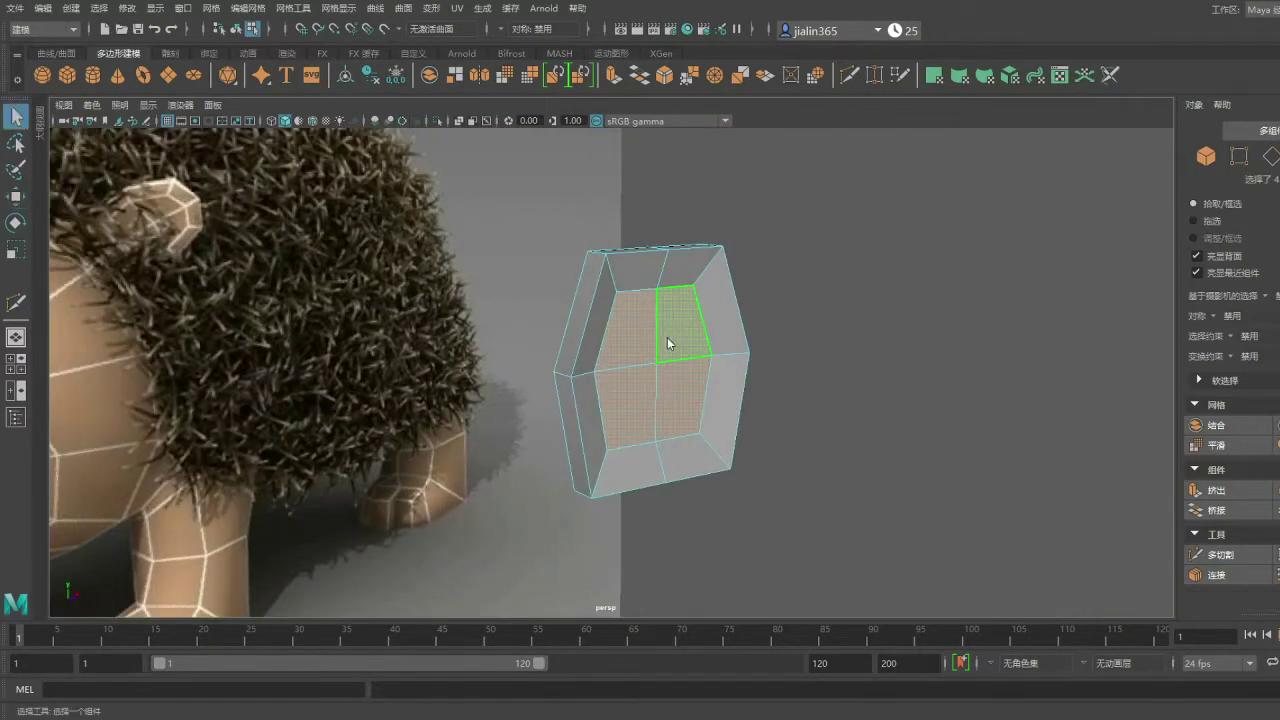
{"action": "mouse_move", "coordinate": [666, 346]}
{"action": "left_mouse_down", "text": "alt"}
{"action": "mouse_move", "coordinate": [830, 372]}
{"action": "mouse_move", "coordinate": [686, 349]}
{"action": "mouse_move", "coordinate": [763, 329]}
{"action": "mouse_move", "coordinate": [903, 323]}
{"action": "left_mouse_up", "text": "alt"}
{"action": "key", "text": "w"}
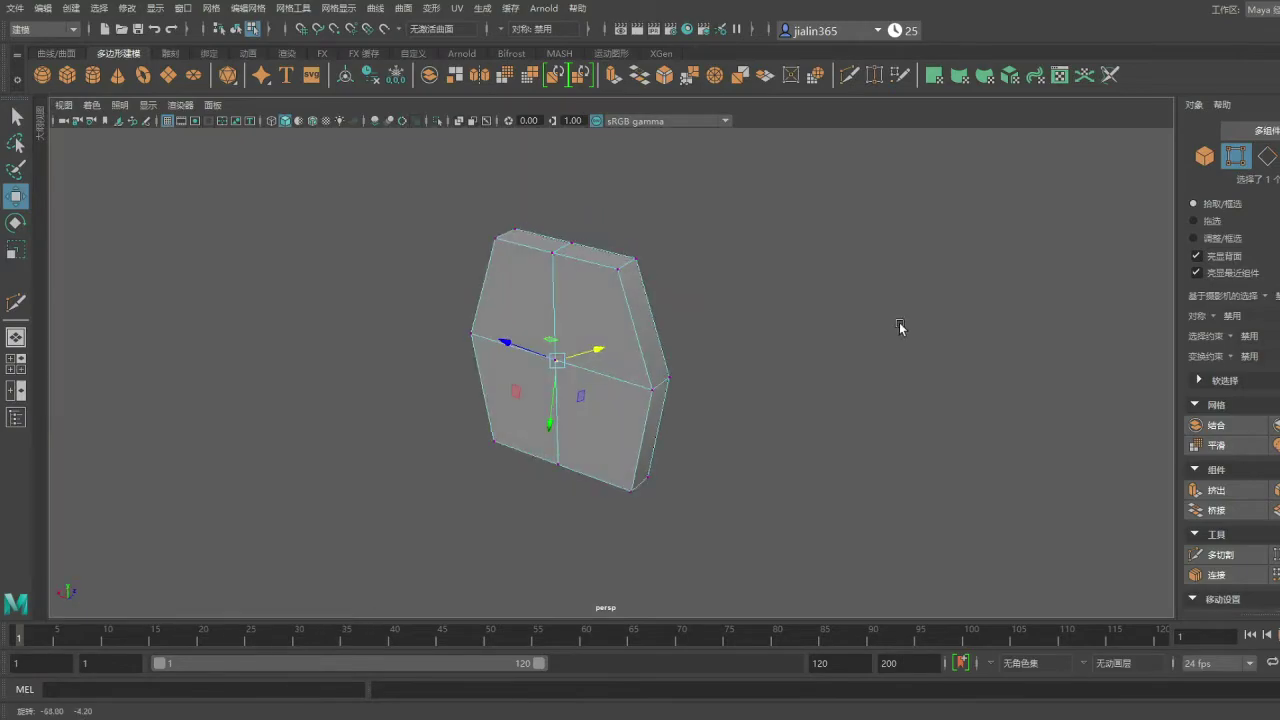
{"action": "key", "text": "q"}
- Select the piece's four front faces and scale them down slightly
{"action": "mouse_move", "coordinate": [81, 141]}
{"action": "left_mouse_down"}
{"action": "mouse_move", "coordinate": [609, 397]}
{"action": "mouse_move", "coordinate": [523, 363]}
{"action": "left_mouse_up"}
{"action": "key", "text": "w"}
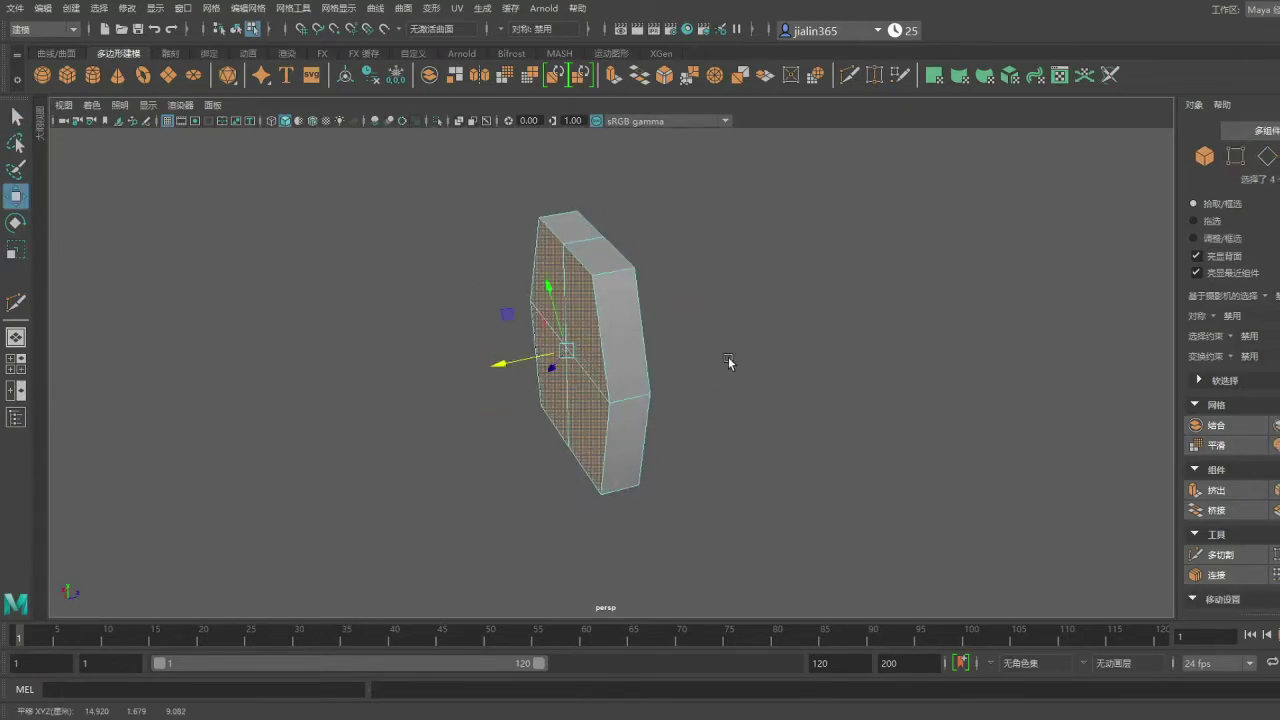
{"action": "mouse_move", "coordinate": [731, 363]}
{"action": "left_mouse_down", "text": "alt"}
{"action": "mouse_move", "coordinate": [490, 328]}
{"action": "mouse_move", "coordinate": [655, 265]}
{"action": "left_mouse_up", "text": "alt"}
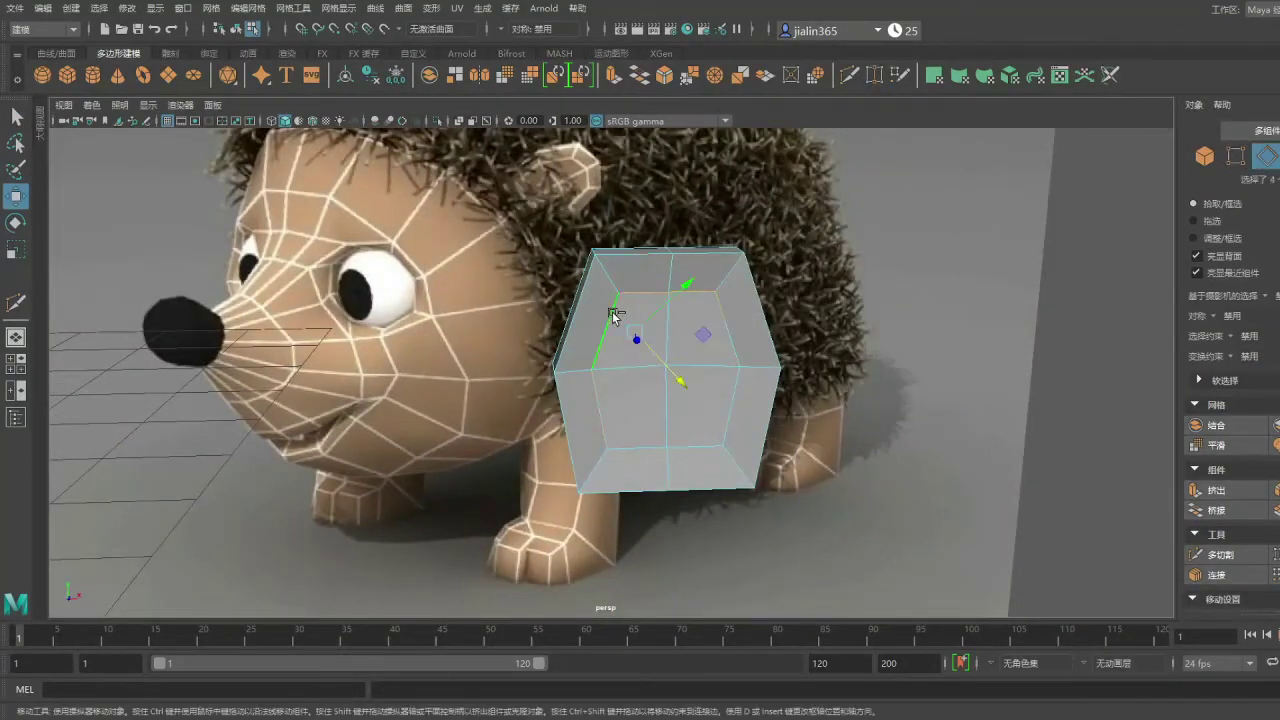
{"action": "key", "text": "r"}
{"action": "left_click_drag", "start_coordinate": [667, 372], "coordinate": [659, 376]}
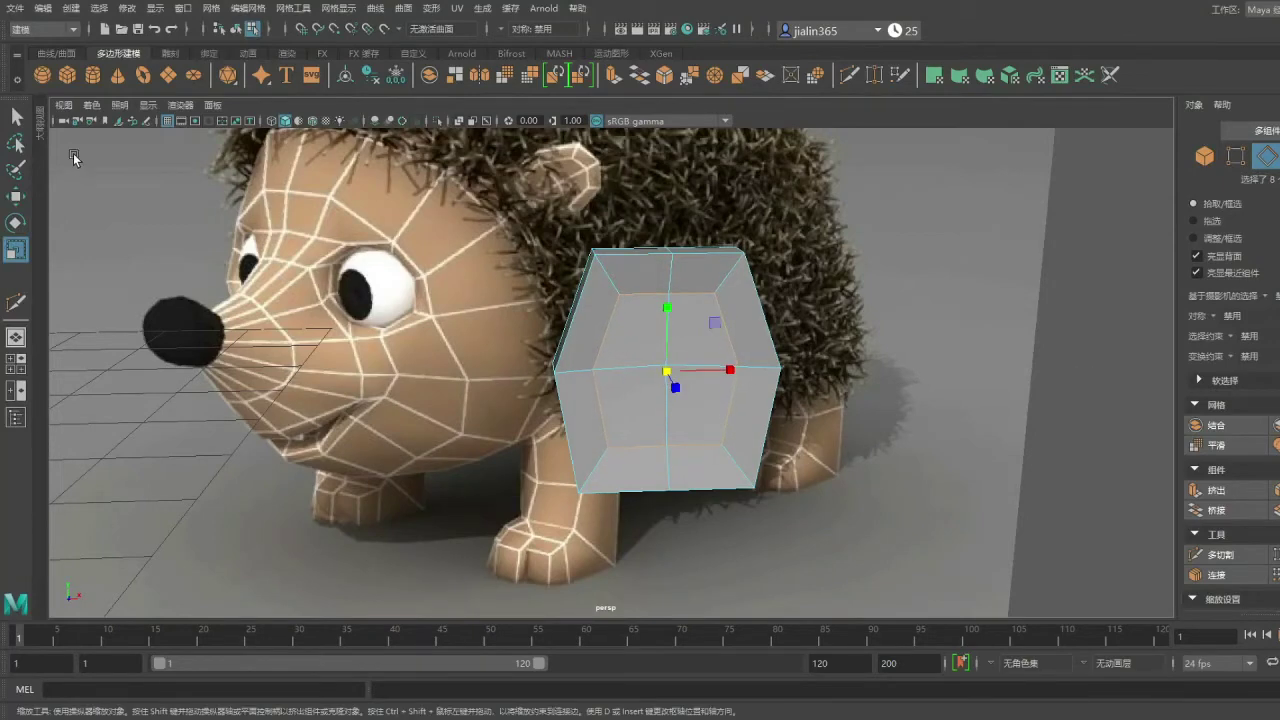
{"action": "key", "text": "q"}
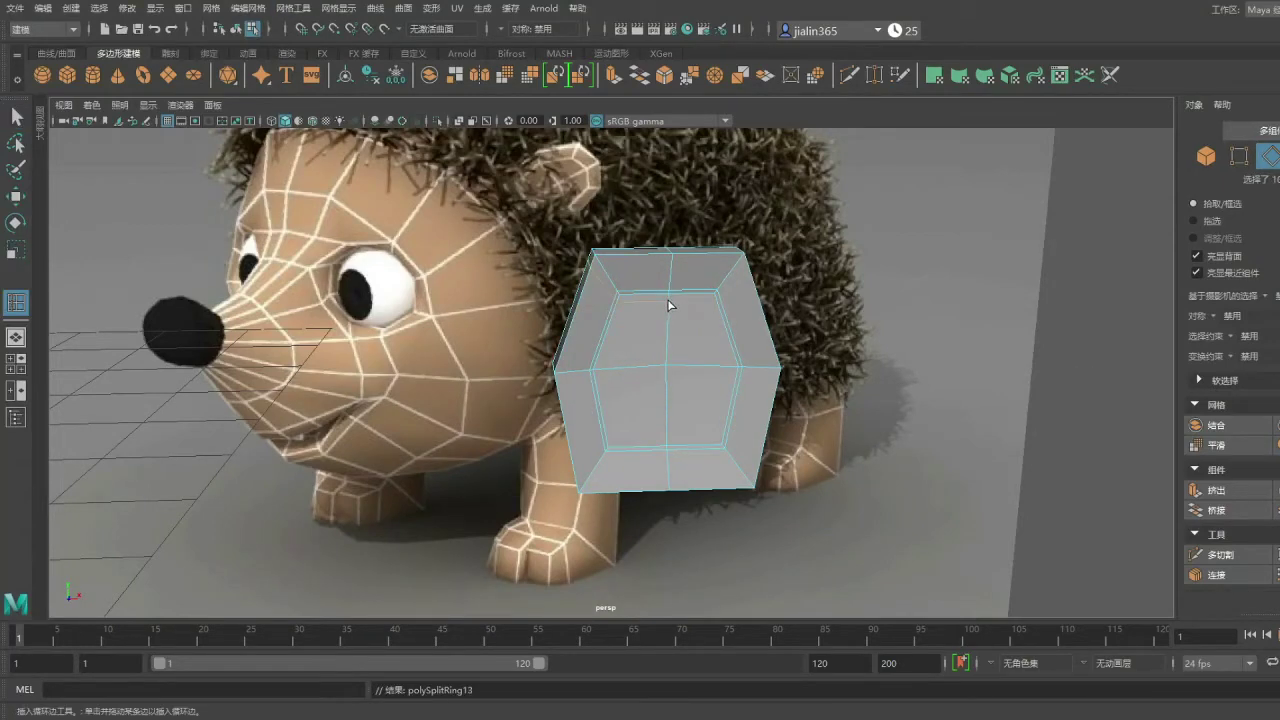
- Turn on smooth mesh preview (3) and frame the rounded ear piece
{"action": "key", "text": "3"}
{"action": "mouse_move", "coordinate": [774, 237]}
{"action": "left_mouse_down", "text": "alt"}
{"action": "mouse_move", "coordinate": [839, 371]}
{"action": "mouse_move", "coordinate": [600, 380]}
{"action": "mouse_move", "coordinate": [720, 400]}
{"action": "left_mouse_up", "text": "alt"}
{"action": "key", "text": "f"}
{"action": "key", "text": "w"}
{"action": "scroll", "coordinate": [672, 371], "scroll_direction": "down", "scroll_amount": 5}
- Set the ear piece's Y rotation to -90 in its transform attributes
{"action": "key", "text": "ctrl+a"}
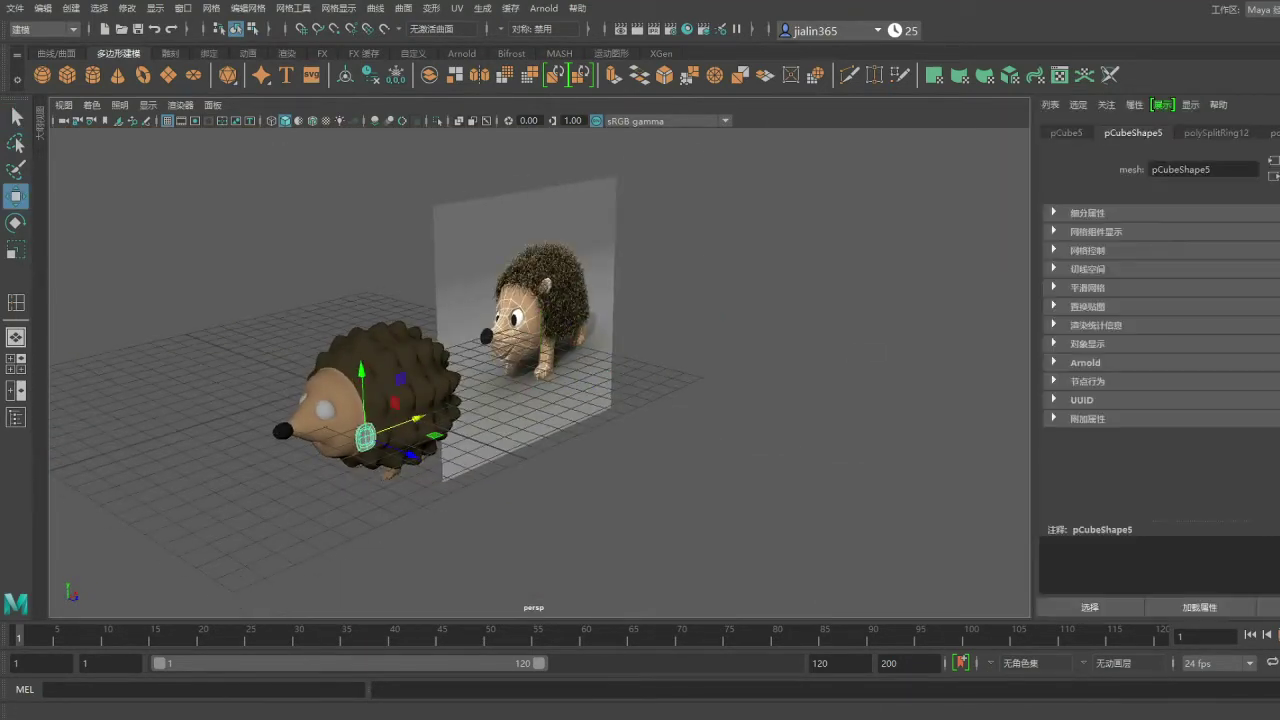
{"action": "left_click", "coordinate": [1088, 136]}
{"action": "left_click", "coordinate": [1066, 132]}
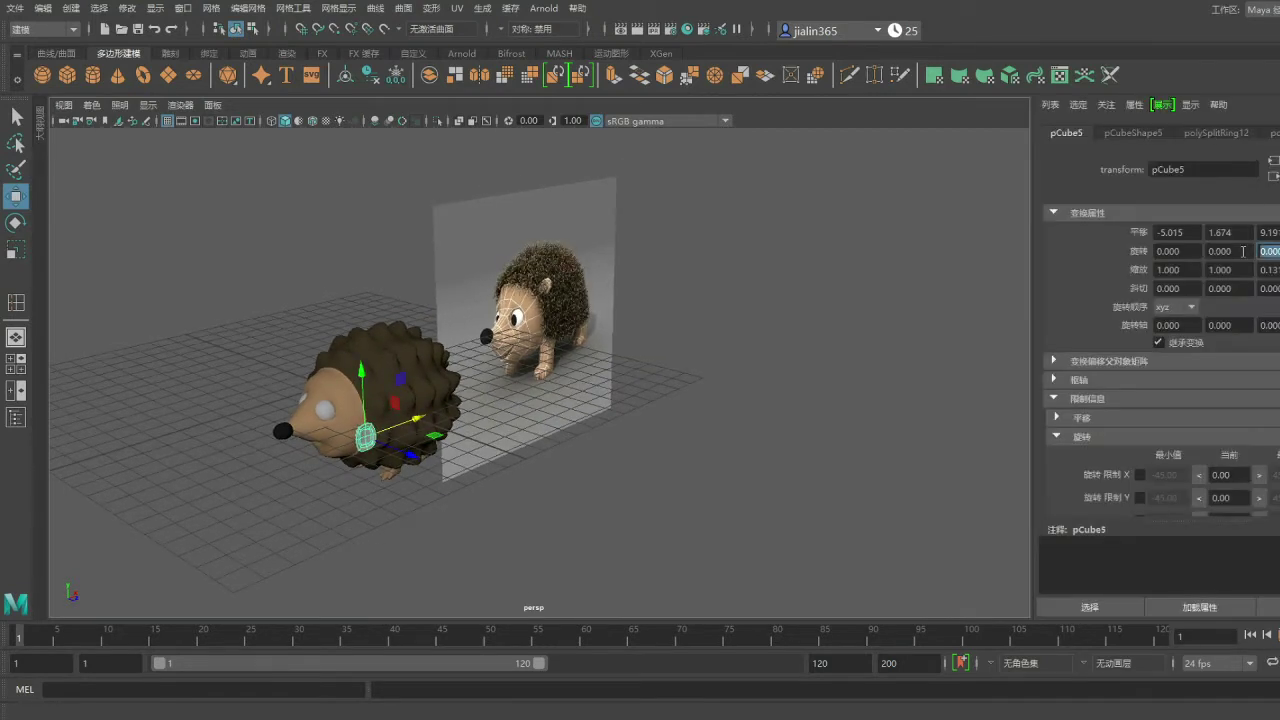
{"action": "key", "text": "e"}
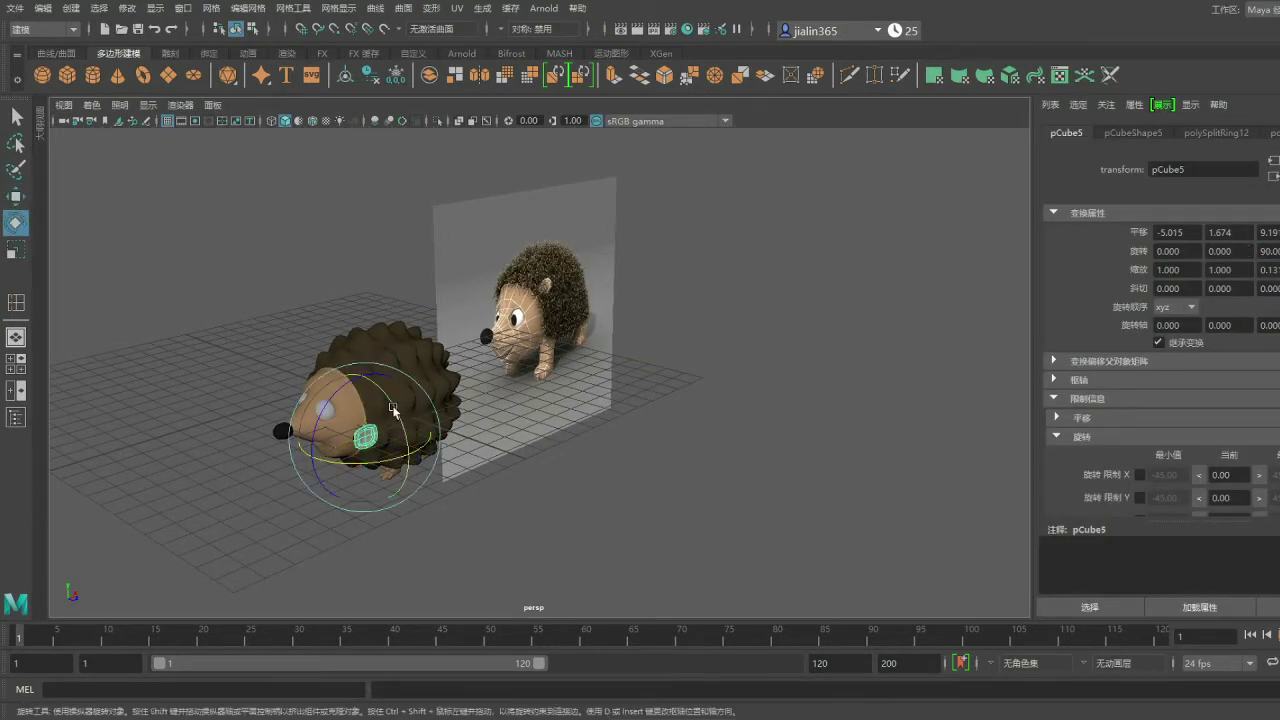
{"action": "left_click_drag", "start_coordinate": [330, 392], "coordinate": [376, 390]}
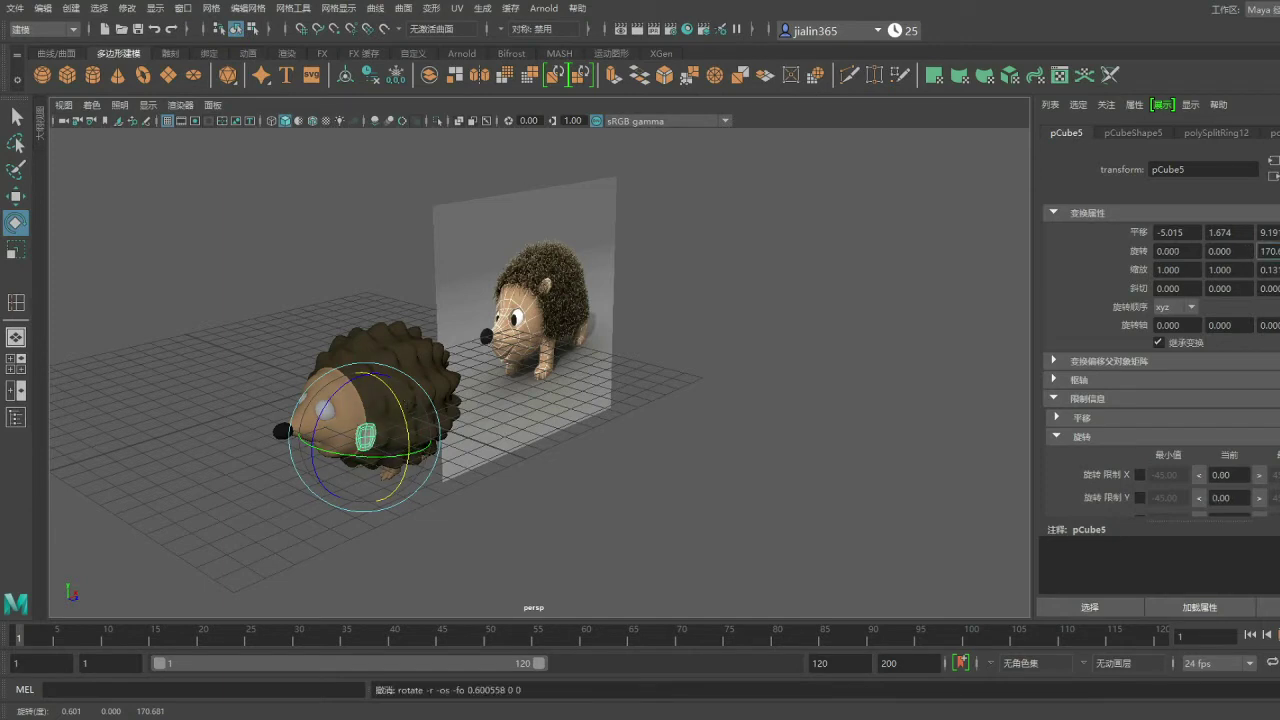
{"action": "key", "text": "Return"}
{"action": "key", "text": "w"}
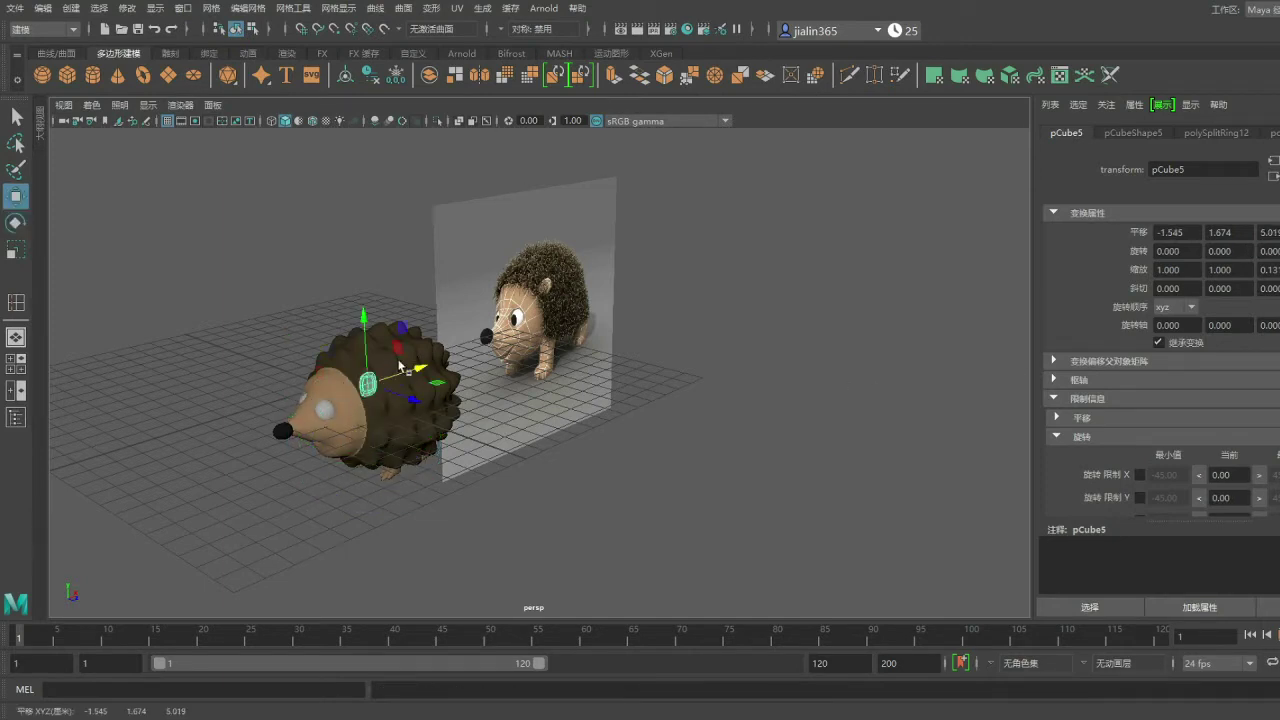
{"action": "key", "text": "ctrl+z"}
{"action": "key", "text": "e"}
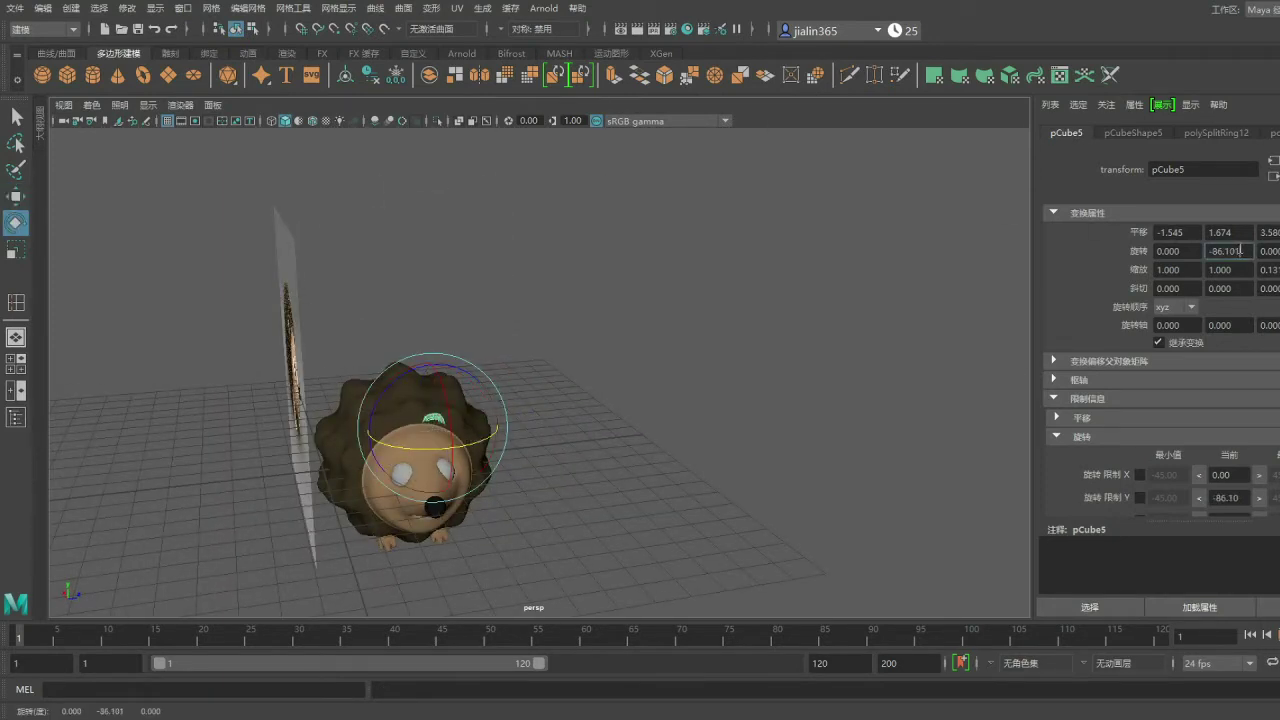
{"action": "key", "text": "Return"}
- Raise the ear onto the head and tilt it to sit on the head
{"action": "key", "text": "f"}
{"action": "key", "text": "w"}
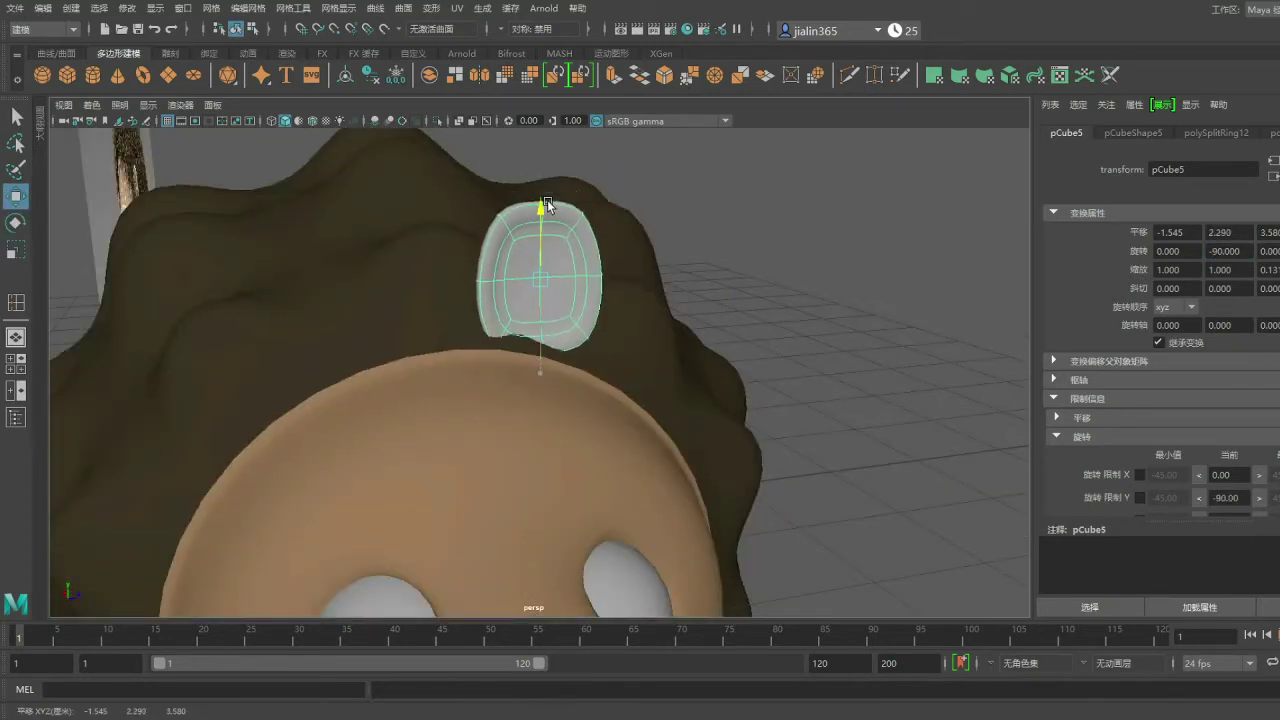
{"action": "mouse_move", "coordinate": [640, 303]}
{"action": "left_mouse_down"}
{"action": "mouse_move", "coordinate": [677, 305]}
{"action": "mouse_move", "coordinate": [605, 277]}
{"action": "left_mouse_up"}
{"action": "key", "text": "e"}
{"action": "mouse_move", "coordinate": [664, 348]}
{"action": "left_mouse_down"}
{"action": "mouse_move", "coordinate": [662, 304]}
{"action": "mouse_move", "coordinate": [703, 388]}
{"action": "mouse_move", "coordinate": [674, 407]}
{"action": "mouse_move", "coordinate": [622, 415]}
{"action": "mouse_move", "coordinate": [535, 392]}
{"action": "left_mouse_up"}
{"action": "key", "text": "w"}
- Duplicate the ear with Ctrl+D and angle the copy onto the head's other side
{"action": "key", "text": "ctrl+d"}
{"action": "key", "text": "e"}
{"action": "mouse_move", "coordinate": [444, 313]}
{"action": "left_mouse_down"}
{"action": "mouse_move", "coordinate": [421, 322]}
{"action": "mouse_move", "coordinate": [462, 336]}
{"action": "left_mouse_up"}
{"action": "key", "text": "w"}
{"action": "left_click_drag", "start_coordinate": [725, 338], "coordinate": [600, 386], "text": "alt"}
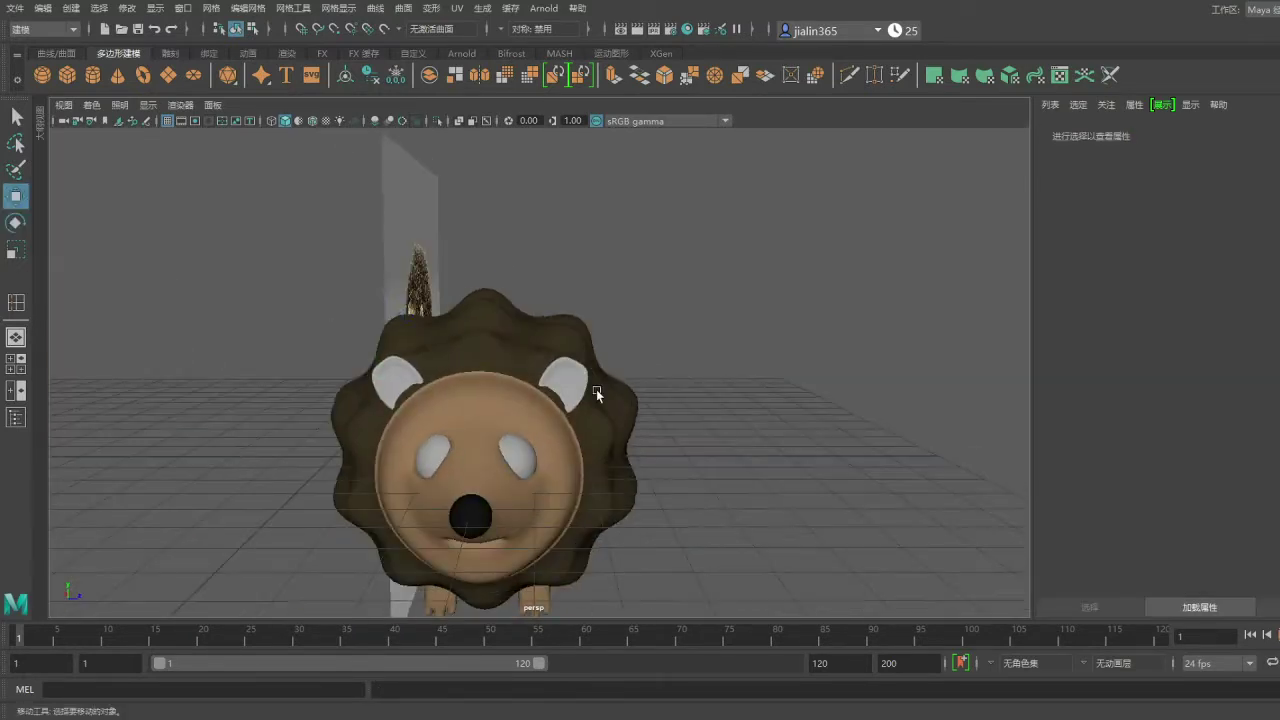
{"action": "key", "text": "q"}
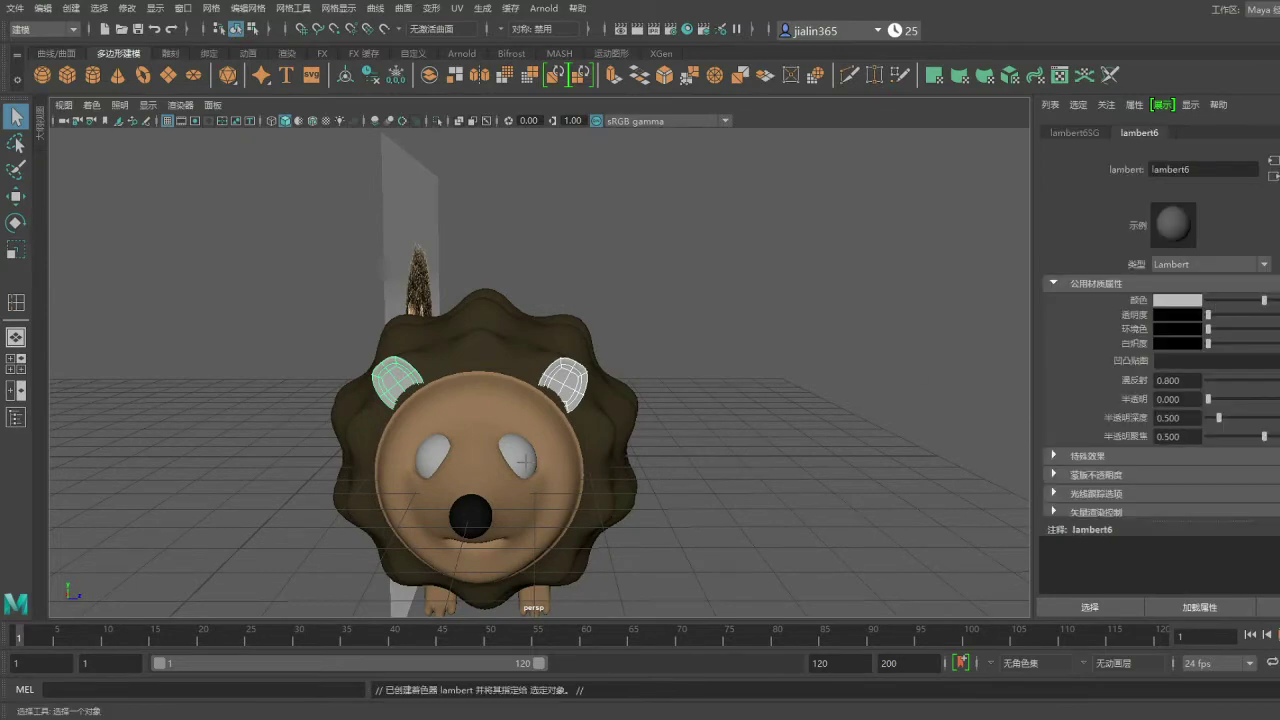
- Select the right eye and inspect it from side and front views of the head
{"action": "mouse_move", "coordinate": [670, 373]}
{"action": "left_mouse_down", "text": "alt"}
{"action": "mouse_move", "coordinate": [588, 349]}
{"action": "mouse_move", "coordinate": [674, 357]}
{"action": "mouse_move", "coordinate": [500, 380]}
{"action": "left_mouse_up", "text": "alt"}
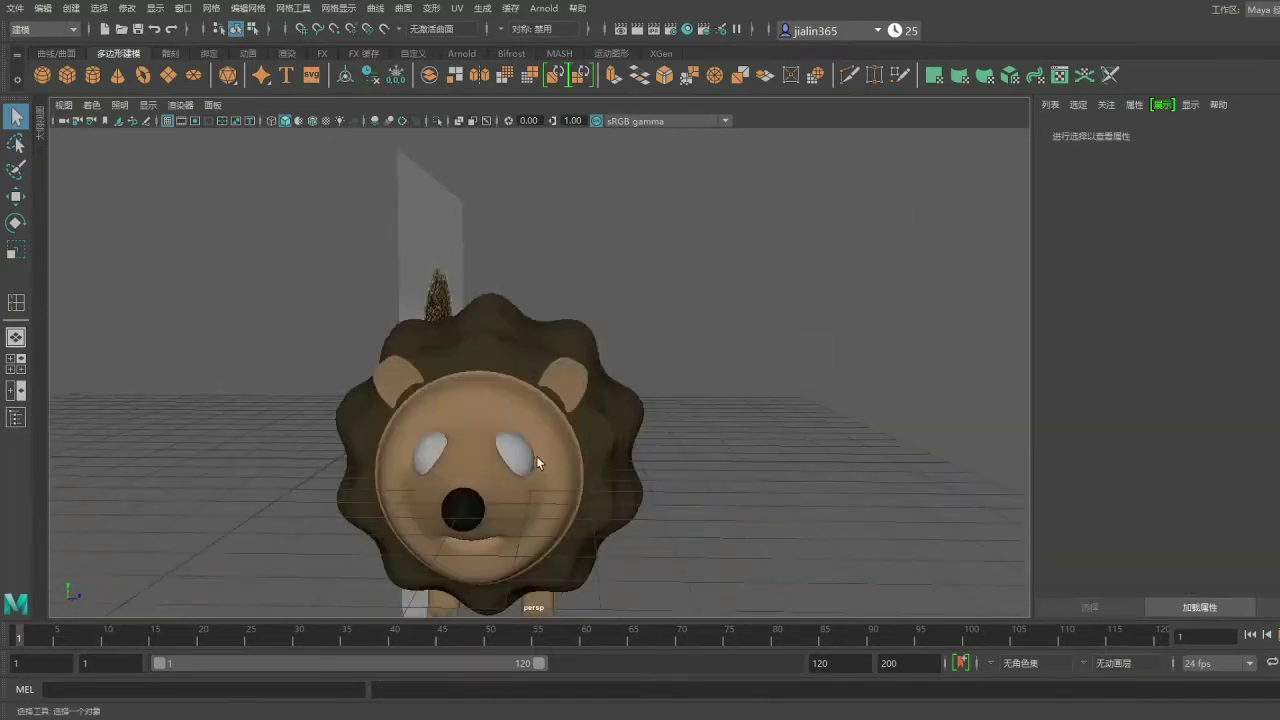
{"action": "left_click", "coordinate": [510, 452]}
{"action": "key", "text": "f"}
{"action": "left_click_drag", "start_coordinate": [670, 391], "coordinate": [471, 320], "text": "alt"}
{"action": "key", "text": "F11"}
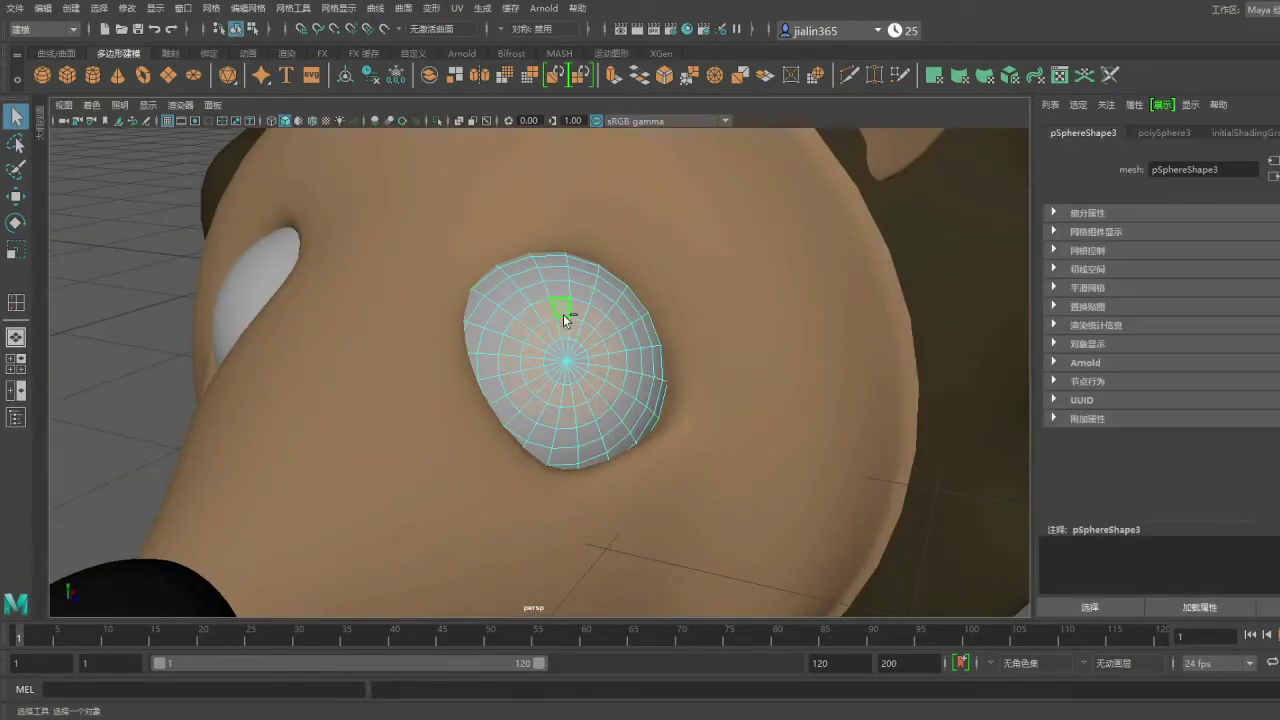
{"action": "scroll", "coordinate": [563, 318], "scroll_direction": "down", "scroll_amount": 5}
{"action": "scroll", "coordinate": [497, 340], "scroll_direction": "up", "scroll_amount": 5}
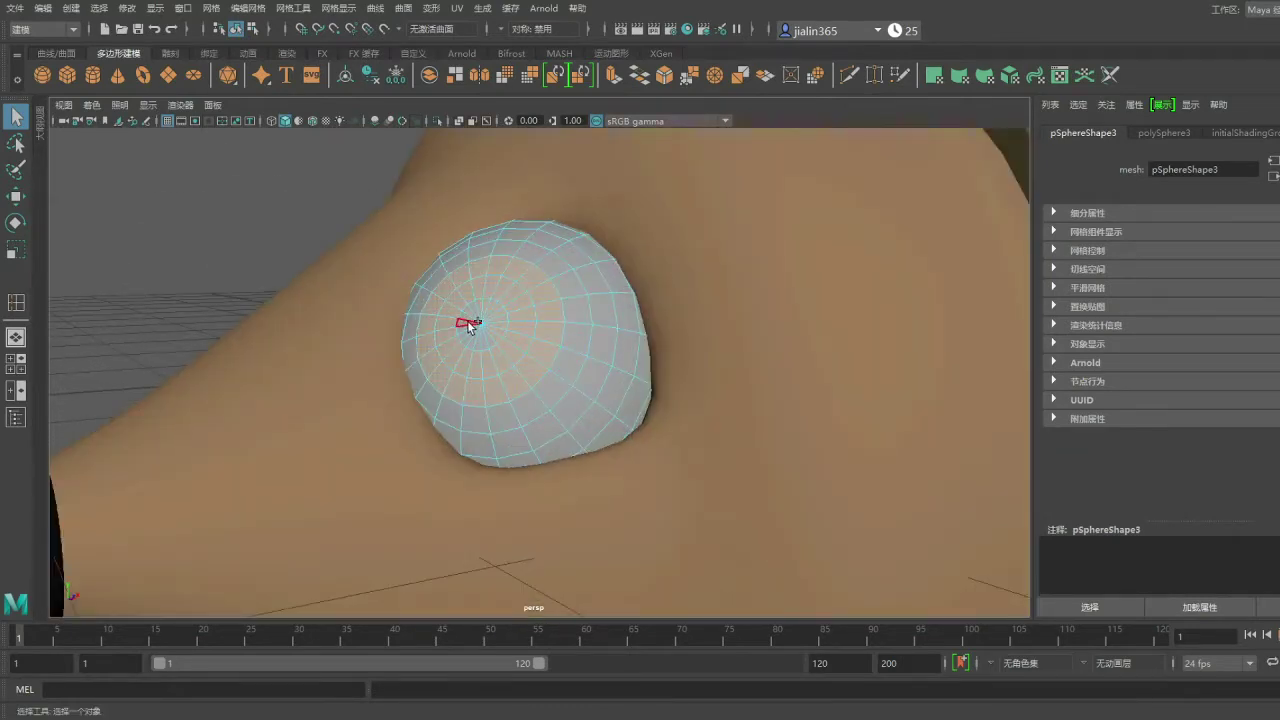
{"action": "scroll", "coordinate": [477, 311], "scroll_direction": "down", "scroll_amount": 5}
{"action": "scroll", "coordinate": [674, 314], "scroll_direction": "down", "scroll_amount": 2}
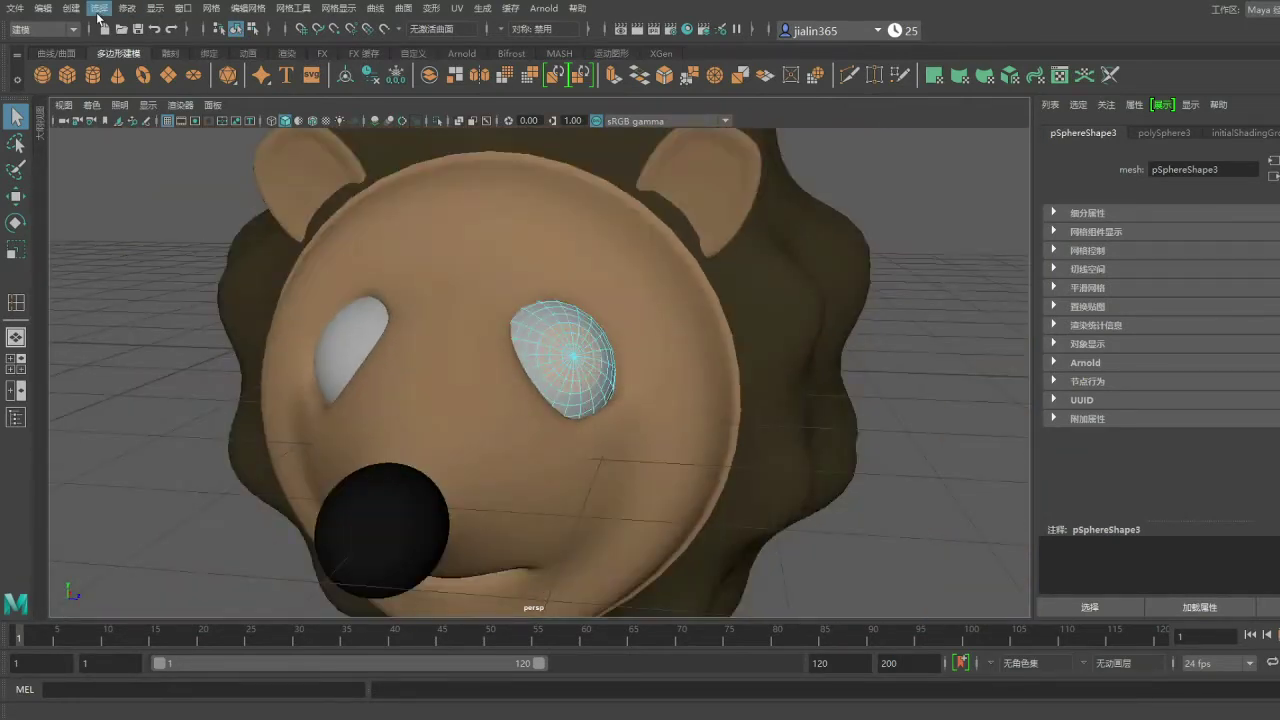
{"action": "left_click", "coordinate": [291, 416]}
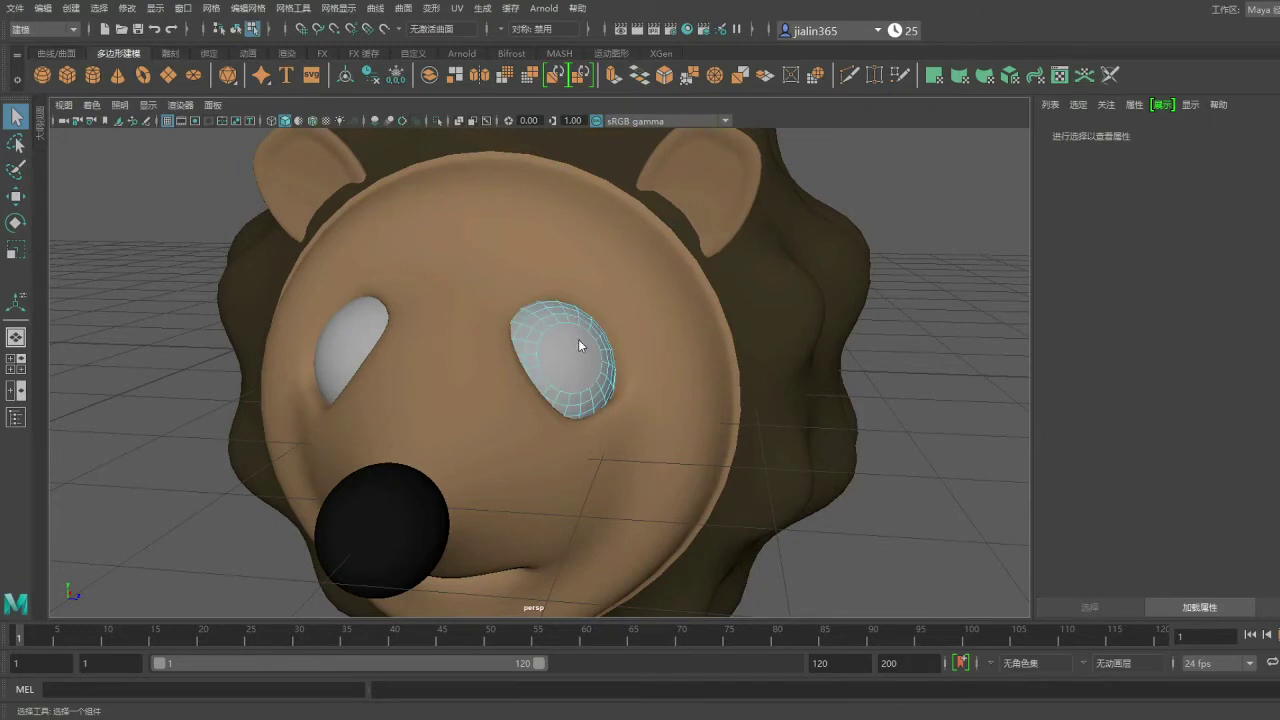
{"action": "left_click", "coordinate": [578, 345]}
{"action": "left_click_drag", "start_coordinate": [578, 345], "coordinate": [537, 323], "text": "alt"}
{"action": "scroll", "coordinate": [422, 341], "scroll_direction": "up", "scroll_amount": 3}
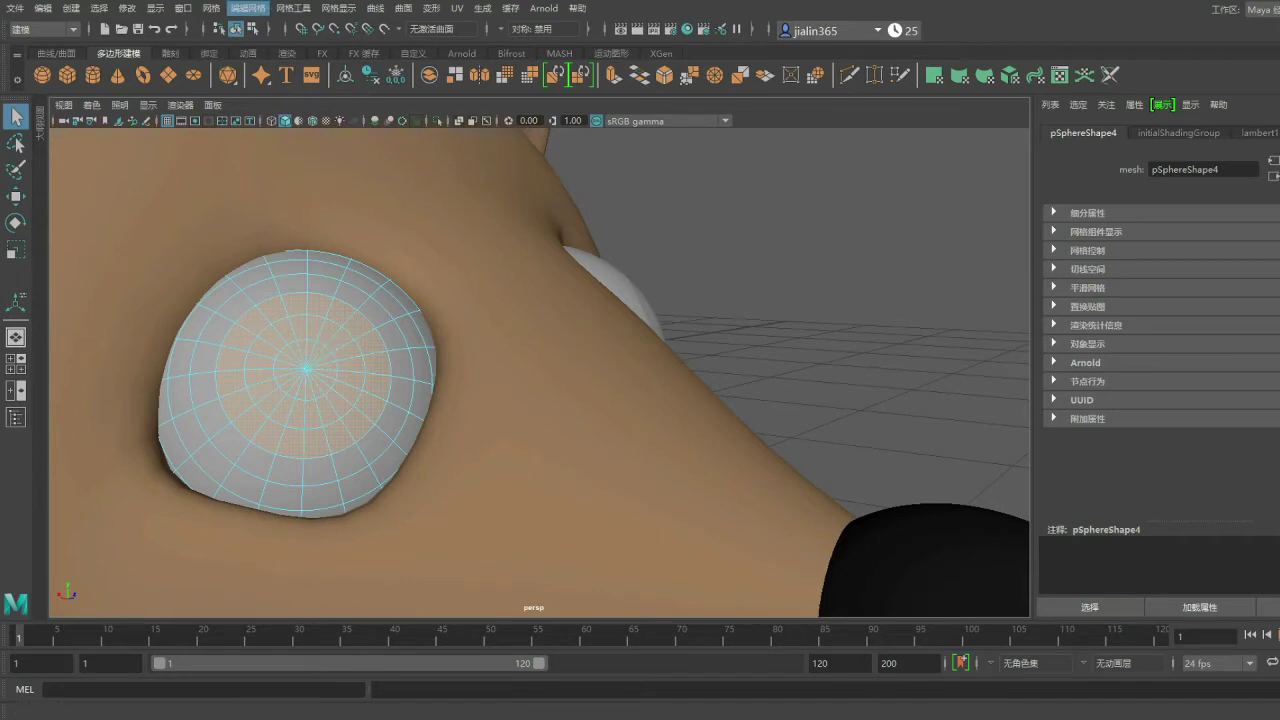
{"action": "key", "text": "t"}
{"action": "scroll", "coordinate": [522, 320], "scroll_direction": "down", "scroll_amount": 5}
{"action": "left_click_drag", "start_coordinate": [415, 304], "coordinate": [884, 360], "text": "alt"}
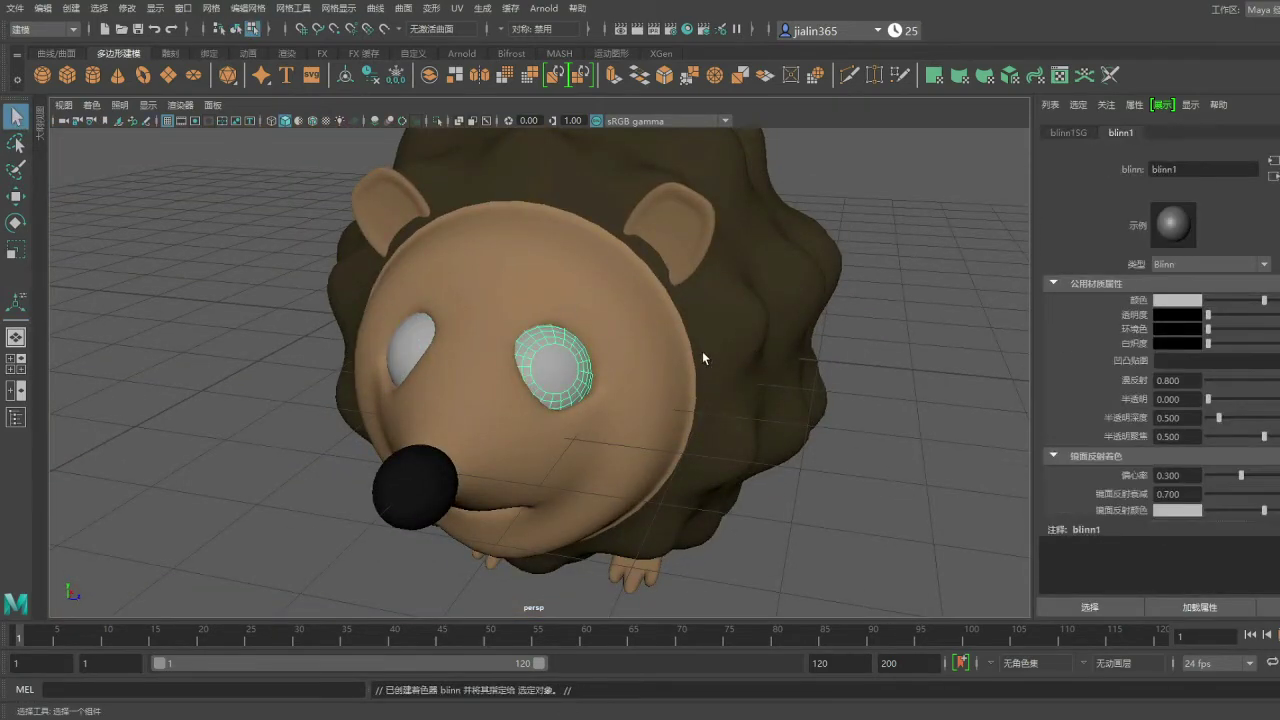
{"action": "left_click_drag", "start_coordinate": [428, 325], "coordinate": [443, 353], "text": "alt"}
- Select both eyes and assign them a new Blinn material, blinn4
{"action": "left_click", "coordinate": [551, 357]}
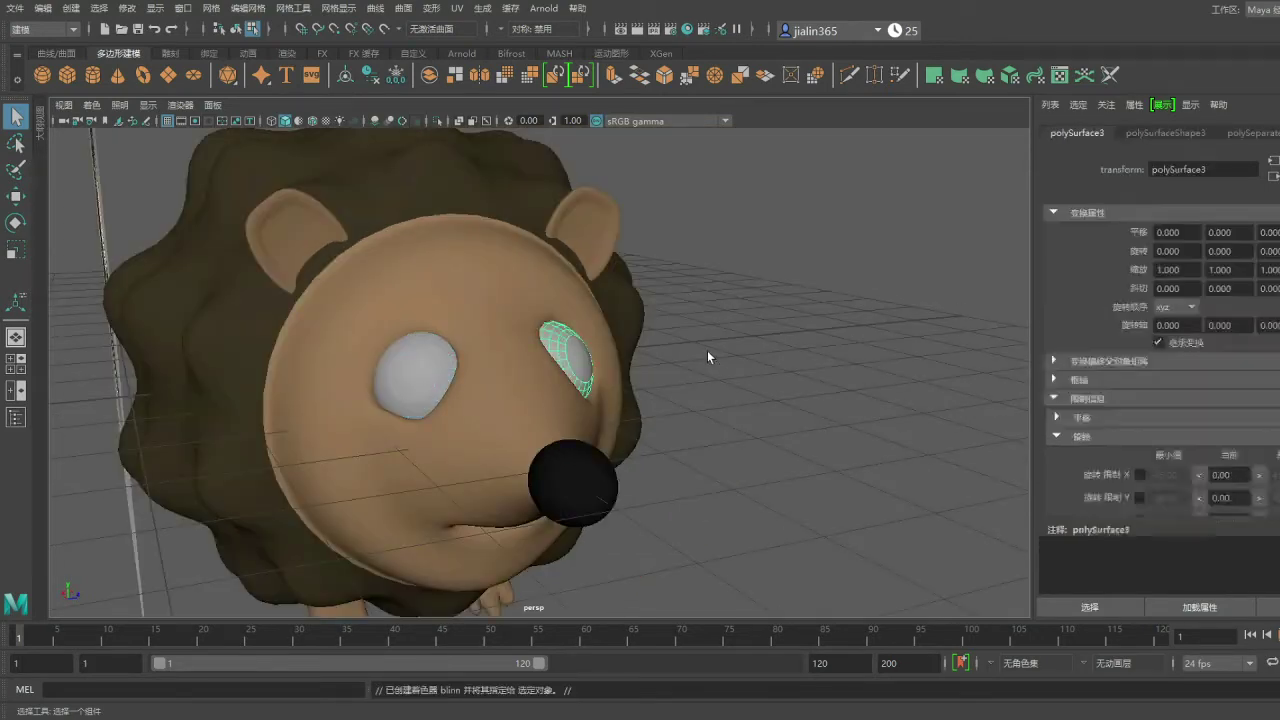
{"action": "left_click_drag", "start_coordinate": [709, 357], "coordinate": [437, 368], "text": "alt"}
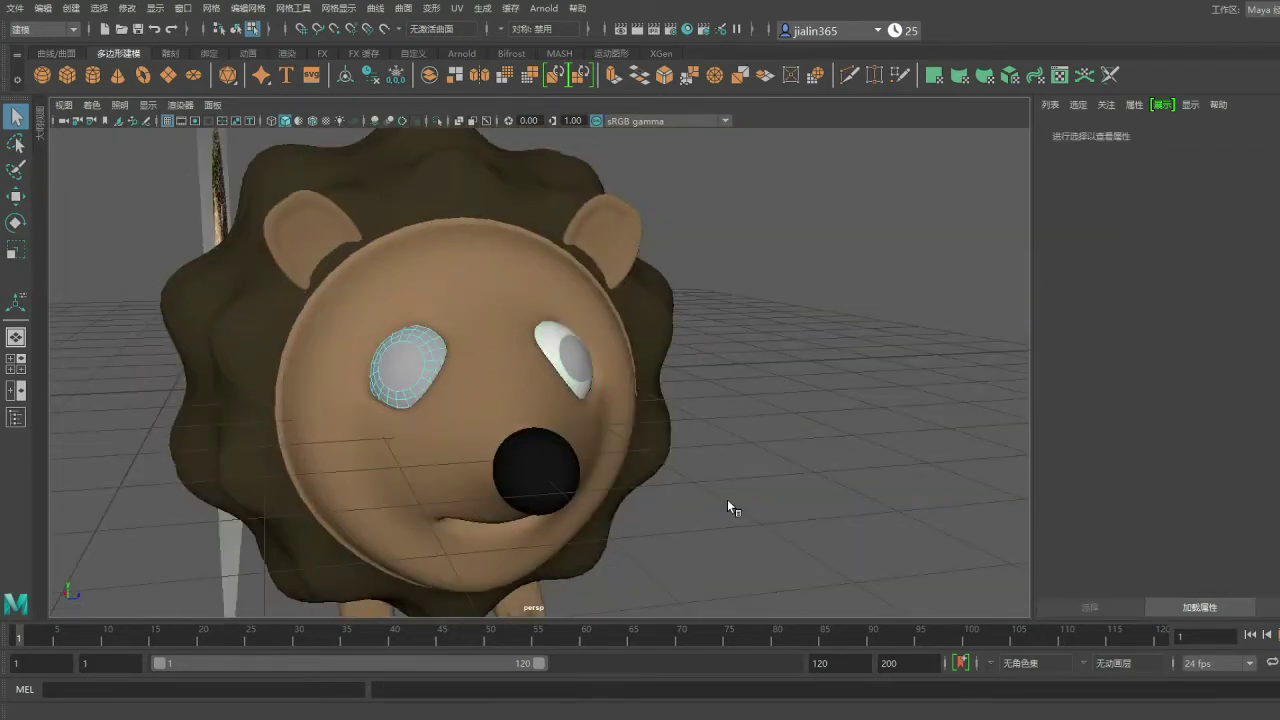
{"action": "left_click", "coordinate": [549, 367]}
{"action": "mouse_move", "coordinate": [926, 322]}
{"action": "left_mouse_down", "text": "alt"}
{"action": "mouse_move", "coordinate": [560, 360]}
{"action": "mouse_move", "coordinate": [576, 367]}
{"action": "left_mouse_up", "text": "alt"}
{"action": "right_click_drag", "start_coordinate": [729, 413], "coordinate": [1146, 306]}
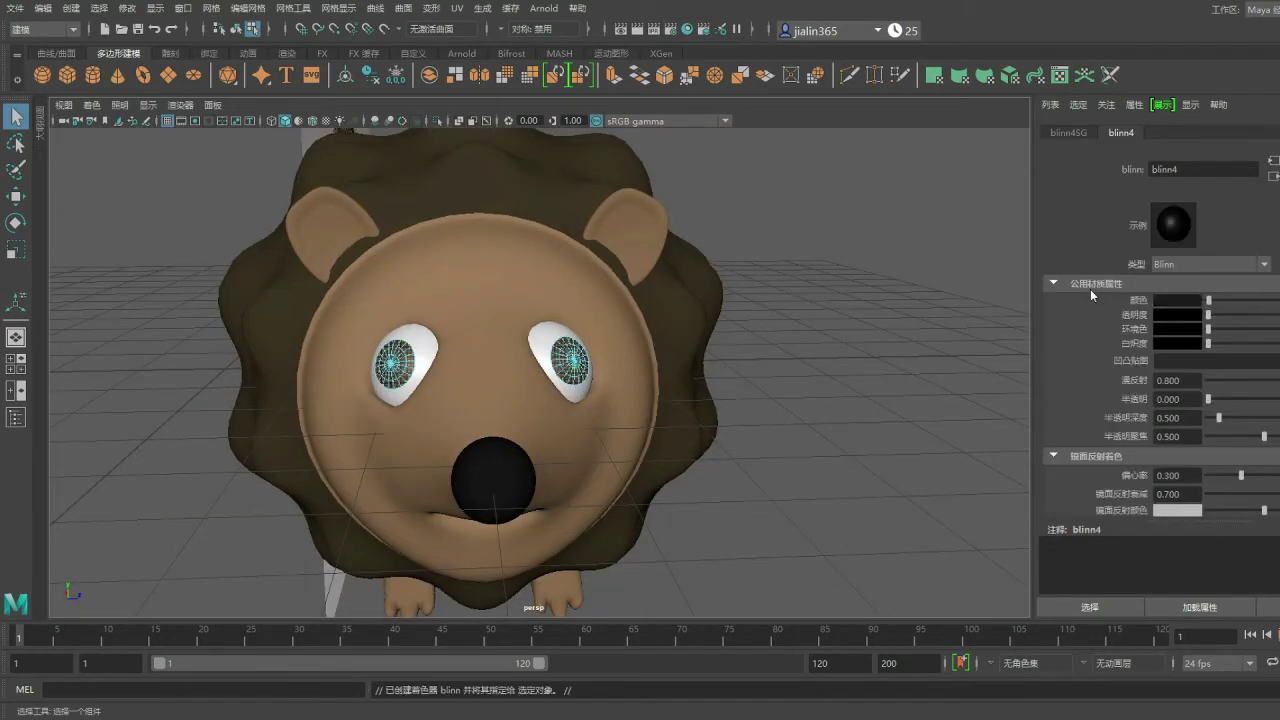
{"action": "left_click", "coordinate": [1000, 300]}
{"action": "mouse_move", "coordinate": [1000, 300]}
{"action": "left_mouse_down", "text": "alt"}
{"action": "mouse_move", "coordinate": [835, 331]}
{"action": "mouse_move", "coordinate": [564, 324]}
{"action": "mouse_move", "coordinate": [703, 234]}
{"action": "mouse_move", "coordinate": [662, 151]}
{"action": "mouse_move", "coordinate": [663, 200]}
{"action": "mouse_move", "coordinate": [540, 240]}
{"action": "mouse_move", "coordinate": [631, 231]}
{"action": "mouse_move", "coordinate": [709, 394]}
{"action": "mouse_move", "coordinate": [623, 400]}
{"action": "mouse_move", "coordinate": [608, 431]}
{"action": "mouse_move", "coordinate": [607, 419]}
{"action": "left_mouse_up", "text": "alt"}
- Select the face cone in vertex mode with soft selection, then return to object mode
{"action": "left_click", "coordinate": [623, 400]}
{"action": "scroll", "coordinate": [623, 400], "scroll_direction": "up", "scroll_amount": 3}
{"action": "right_click_drag", "start_coordinate": [374, 380], "coordinate": [325, 423]}
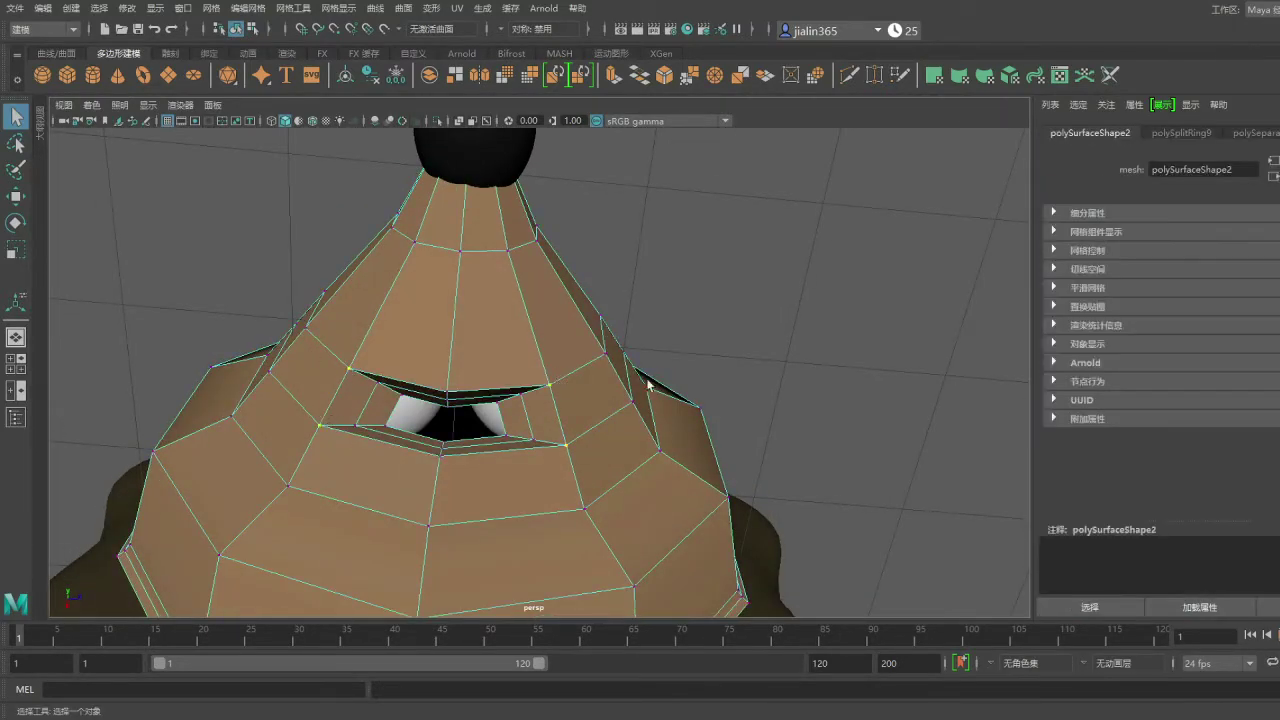
{"action": "key", "text": "r"}
{"action": "mouse_move", "coordinate": [523, 408]}
{"action": "left_mouse_down", "text": "alt"}
{"action": "mouse_move", "coordinate": [620, 430]}
{"action": "mouse_move", "coordinate": [376, 441]}
{"action": "left_mouse_up", "text": "alt"}
{"action": "scroll", "coordinate": [606, 420], "scroll_direction": "down", "scroll_amount": 5}
{"action": "key", "text": "b"}
{"action": "scroll", "coordinate": [376, 441], "scroll_direction": "up", "scroll_amount": 5}
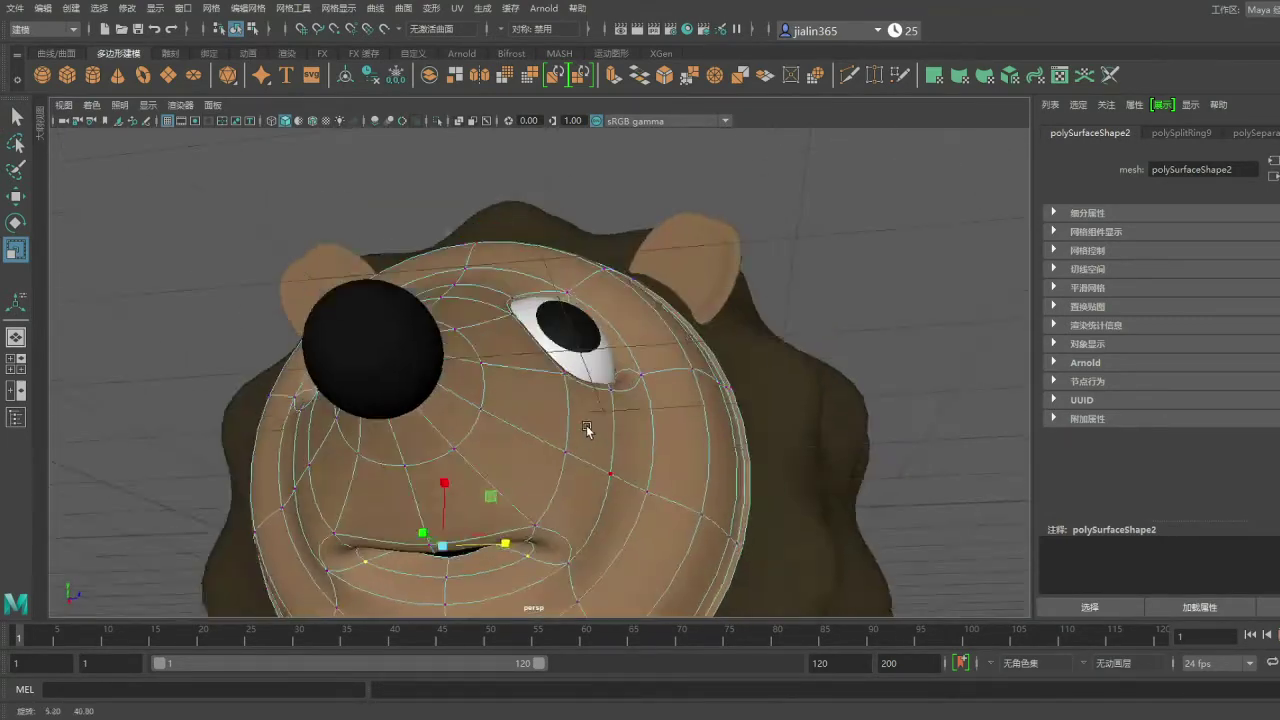
{"action": "scroll", "coordinate": [480, 400], "scroll_direction": "down", "scroll_amount": 4}
{"action": "mouse_move", "coordinate": [519, 392]}
{"action": "left_mouse_down", "text": "alt"}
{"action": "mouse_move", "coordinate": [480, 400]}
{"action": "mouse_move", "coordinate": [513, 397]}
{"action": "left_mouse_up", "text": "alt"}
{"action": "key", "text": "q"}
{"action": "key", "text": "F8"}
- Select the head mesh, turn off smooth preview, and select the vertex ring around the eye hole
{"action": "mouse_move", "coordinate": [414, 260]}
{"action": "left_mouse_down", "text": "alt"}
{"action": "mouse_move", "coordinate": [646, 214]}
{"action": "mouse_move", "coordinate": [640, 243]}
{"action": "left_mouse_up", "text": "alt"}
{"action": "scroll", "coordinate": [614, 421], "scroll_direction": "up", "scroll_amount": 4}
{"action": "left_click", "coordinate": [614, 421]}
{"action": "key", "text": "1"}
{"action": "left_click_drag", "start_coordinate": [614, 421], "coordinate": [622, 398], "text": "alt"}
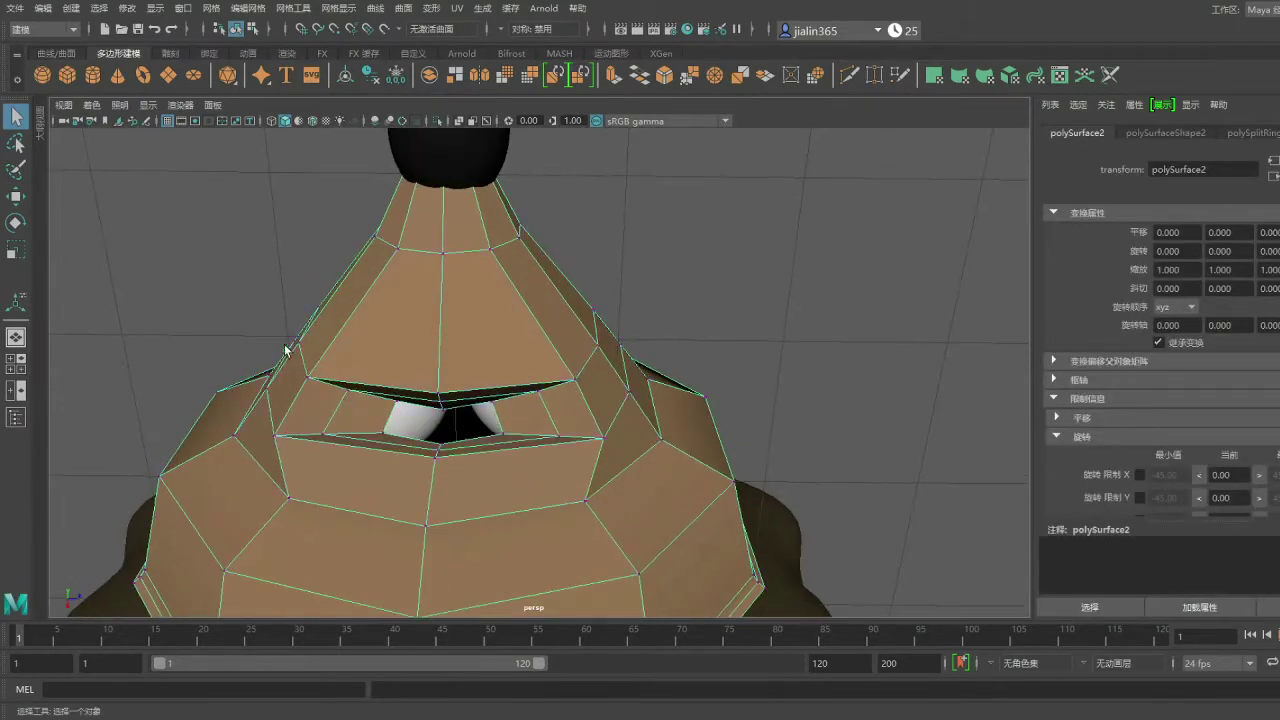
{"action": "key", "text": "F9"}
{"action": "key", "text": "r"}
{"action": "mouse_move", "coordinate": [441, 413]}
{"action": "left_mouse_down"}
{"action": "mouse_move", "coordinate": [505, 355]}
{"action": "mouse_move", "coordinate": [549, 563]}
{"action": "left_mouse_up"}
- Scale the eye-hole vertices flat in Y into a thin slit
{"action": "scroll", "coordinate": [558, 333], "scroll_direction": "up", "scroll_amount": 3}
{"action": "scroll", "coordinate": [558, 333], "scroll_direction": "up", "scroll_amount": 2}
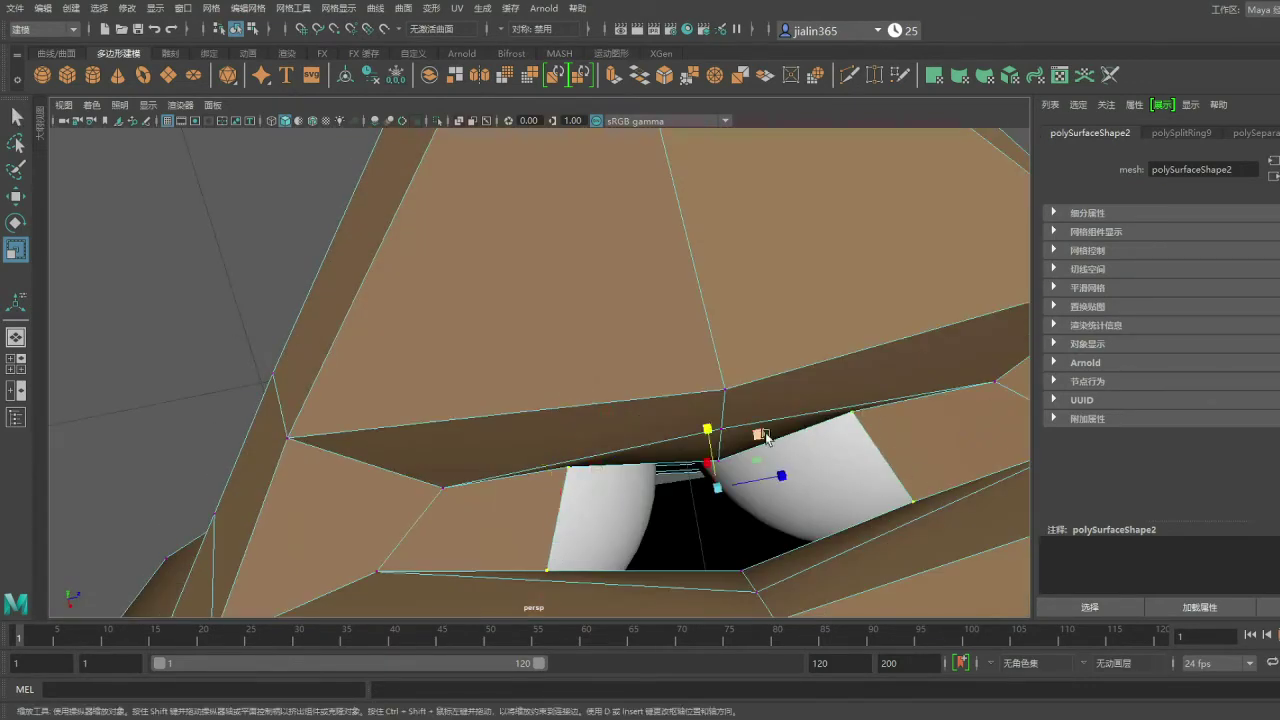
{"action": "mouse_move", "coordinate": [763, 437]}
{"action": "middle_mouse_down"}
{"action": "mouse_move", "coordinate": [724, 481]}
{"action": "mouse_move", "coordinate": [790, 474]}
{"action": "middle_mouse_up"}
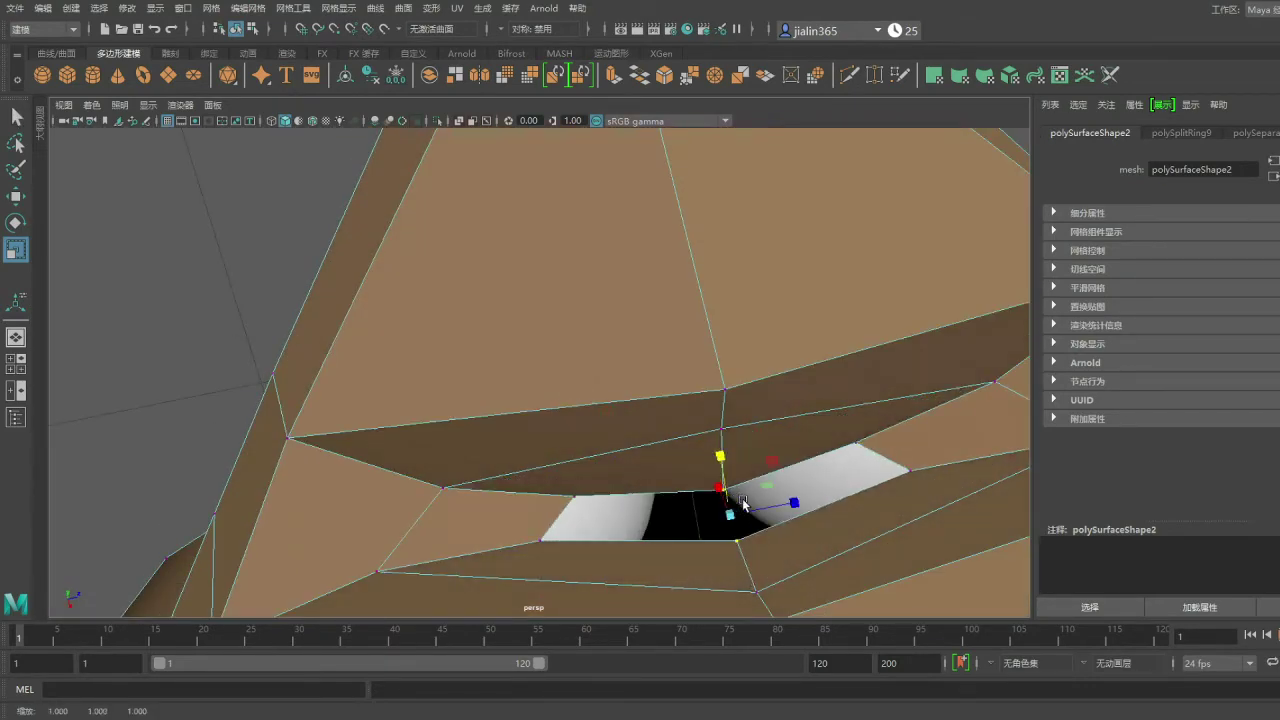
{"action": "scroll", "coordinate": [790, 474], "scroll_direction": "down", "scroll_amount": 5}
{"action": "mouse_move", "coordinate": [790, 474]}
{"action": "left_mouse_down", "text": "alt"}
{"action": "mouse_move", "coordinate": [735, 317]}
{"action": "mouse_move", "coordinate": [846, 315]}
{"action": "left_mouse_up", "text": "alt"}
{"action": "key", "text": "F8"}
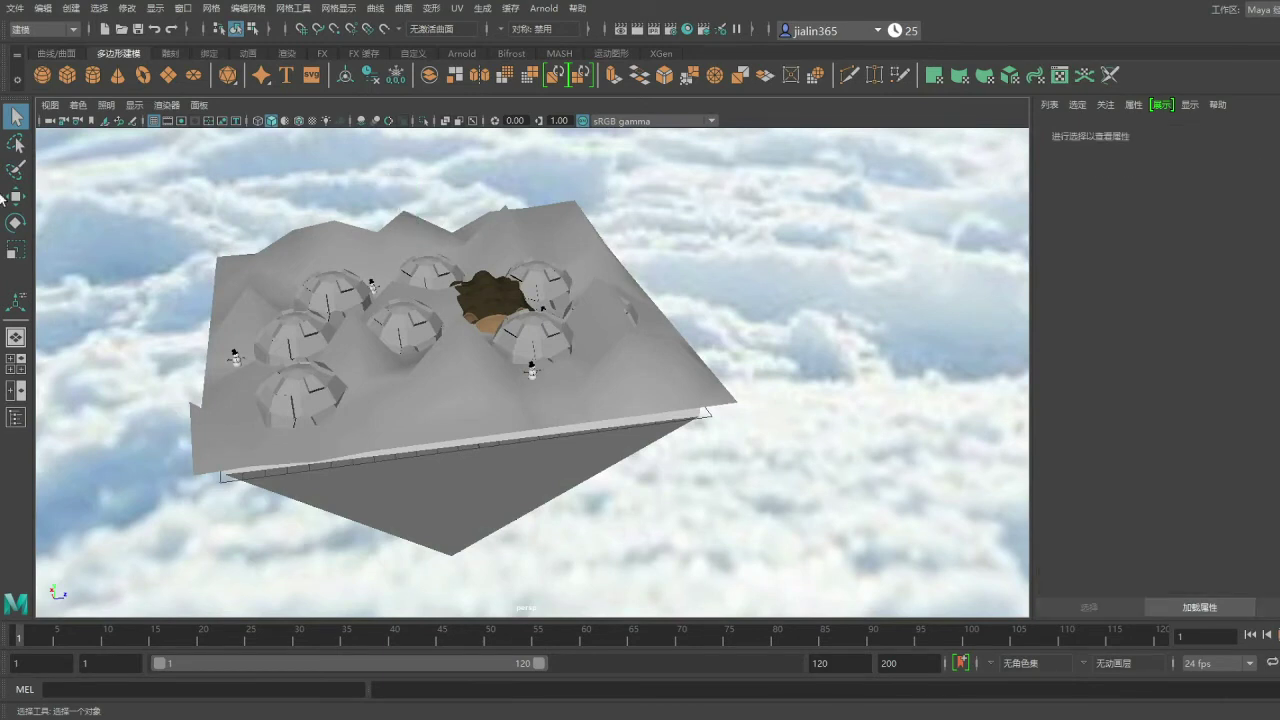
- Select ciwei:group1 in the Outliner and scale the hedgehog down to 0.238
{"action": "left_click", "coordinate": [16, 417]}
{"action": "left_click", "coordinate": [143, 553]}
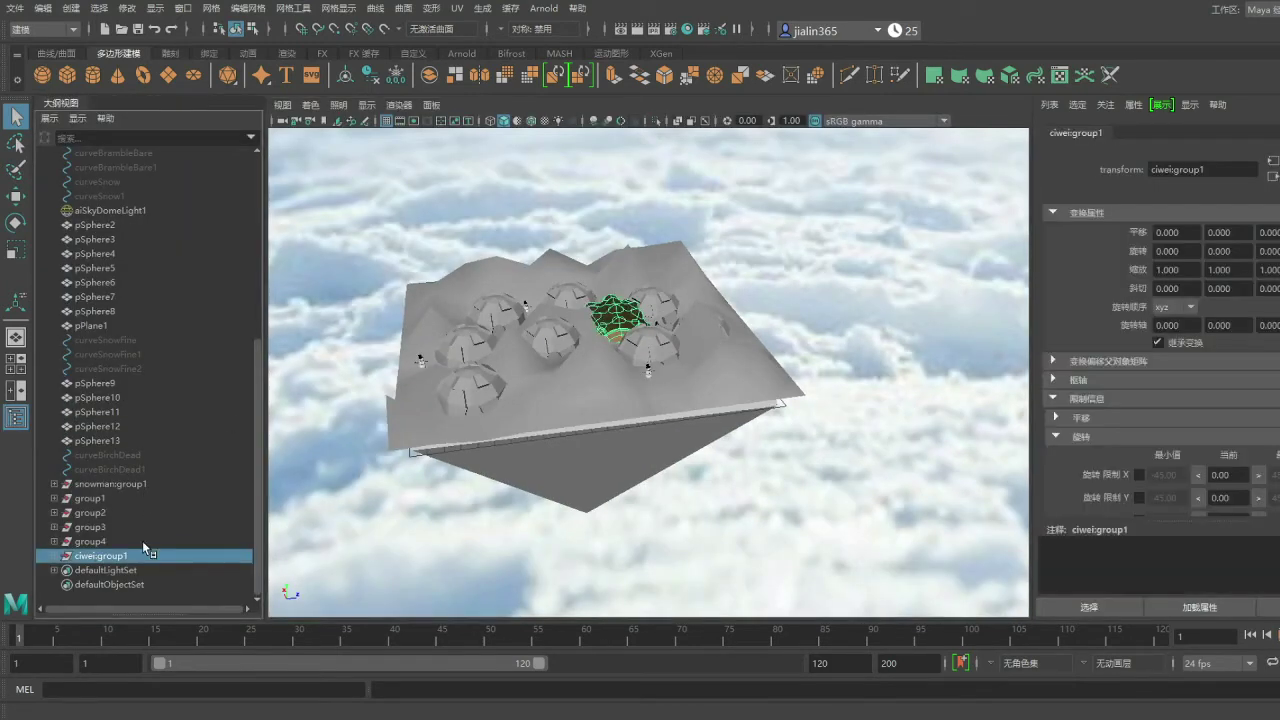
{"action": "key", "text": "w"}
{"action": "mouse_move", "coordinate": [572, 300]}
{"action": "left_mouse_down"}
{"action": "mouse_move", "coordinate": [572, 222]}
{"action": "mouse_move", "coordinate": [563, 252]}
{"action": "left_mouse_up"}
{"action": "key", "text": "r"}
{"action": "key", "text": "f"}
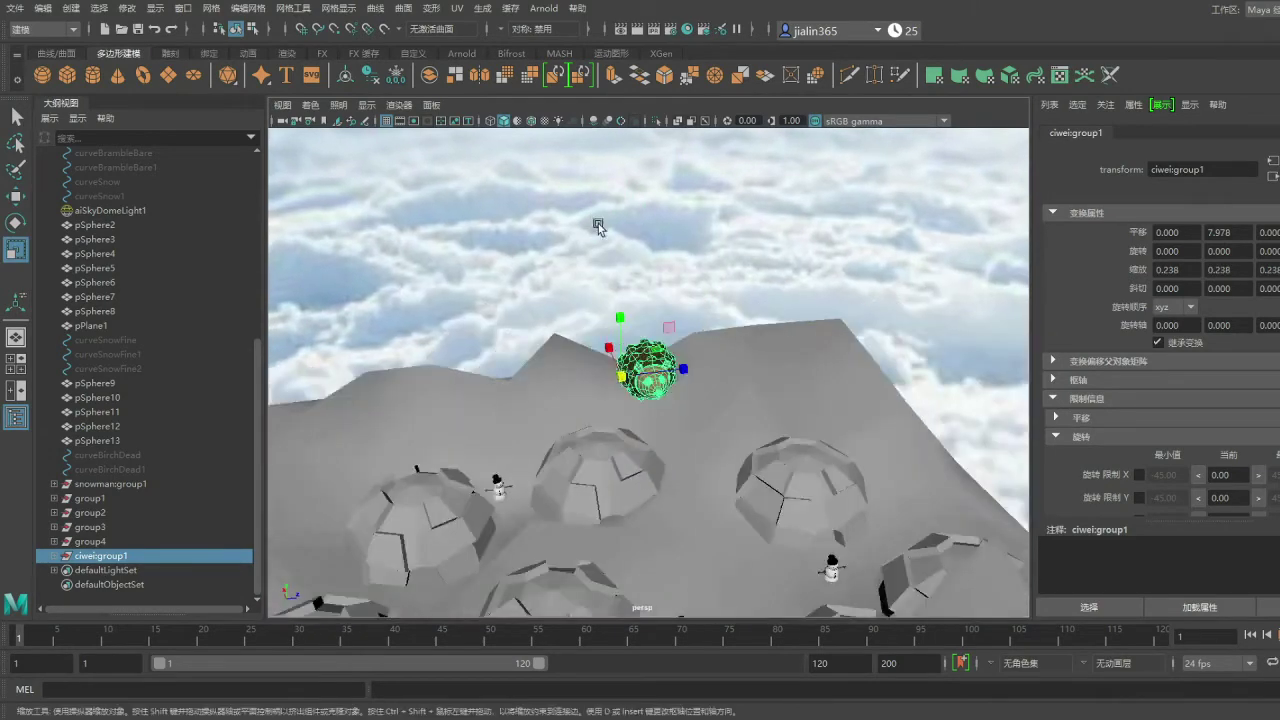
- Move the shrunken hedgehog down onto the top of an igloo dome
{"action": "key", "text": "w"}
{"action": "left_click_drag", "start_coordinate": [720, 470], "coordinate": [815, 477], "text": "alt"}
{"action": "scroll", "coordinate": [815, 477], "scroll_direction": "down", "scroll_amount": 5}
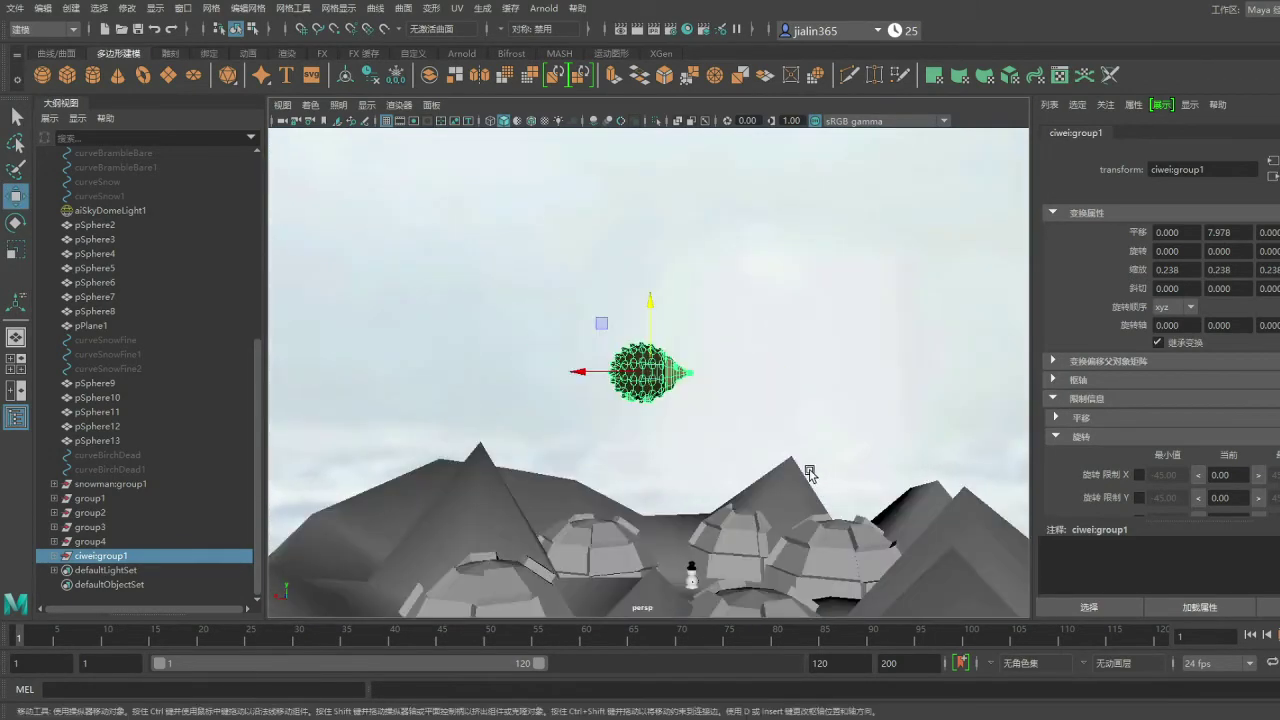
{"action": "mouse_move", "coordinate": [652, 325]}
{"action": "left_mouse_down"}
{"action": "mouse_move", "coordinate": [652, 460]}
{"action": "mouse_move", "coordinate": [937, 494]}
{"action": "mouse_move", "coordinate": [730, 355]}
{"action": "left_mouse_up"}
{"action": "scroll", "coordinate": [700, 470], "scroll_direction": "up", "scroll_amount": 3}
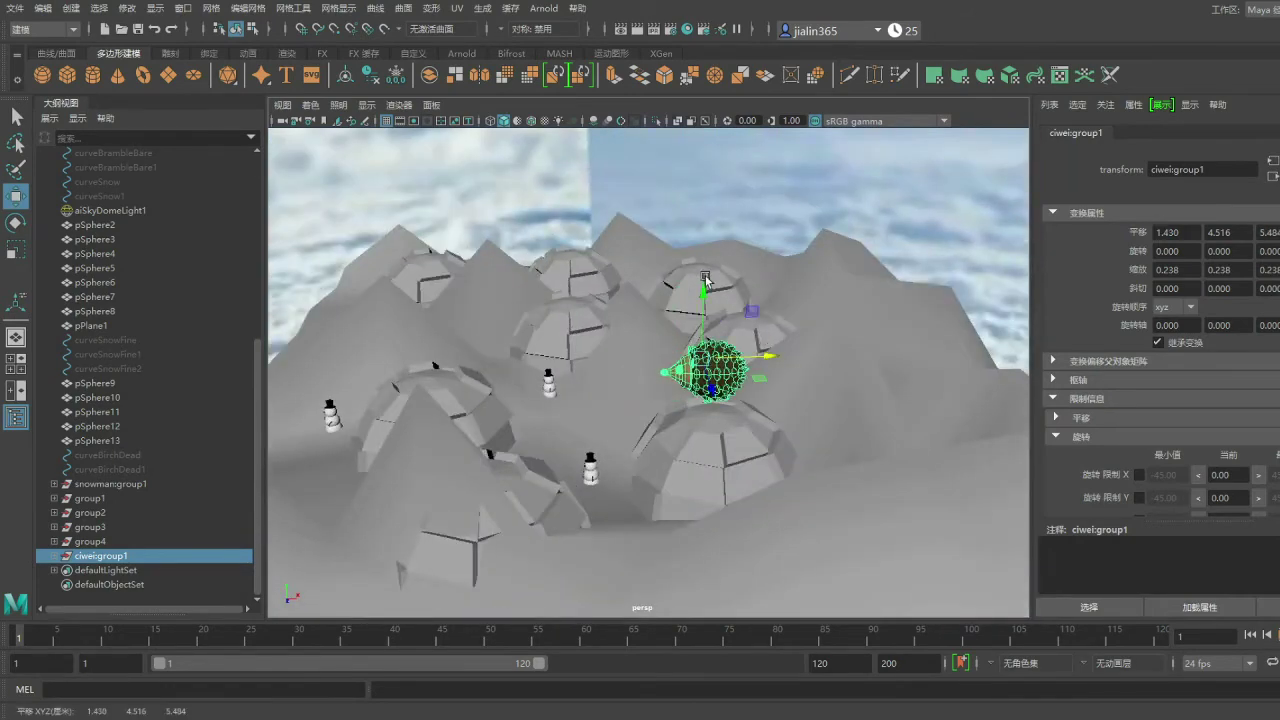
{"action": "scroll", "coordinate": [702, 312], "scroll_direction": "up", "scroll_amount": 3}
{"action": "left_click_drag", "start_coordinate": [702, 312], "coordinate": [781, 336], "text": "alt"}
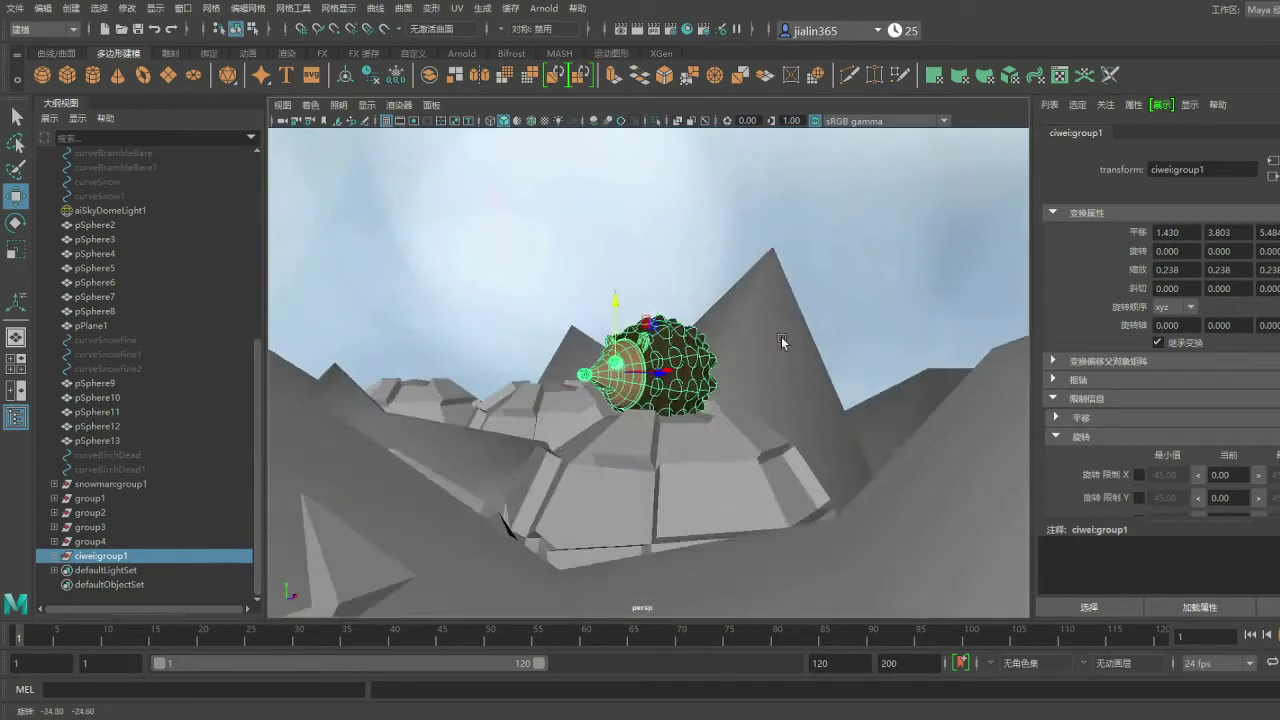
{"action": "scroll", "coordinate": [781, 336], "scroll_direction": "up", "scroll_amount": 4}
{"action": "mouse_move", "coordinate": [606, 270]}
{"action": "left_mouse_down"}
{"action": "mouse_move", "coordinate": [606, 250]}
{"action": "mouse_move", "coordinate": [764, 338]}
{"action": "mouse_move", "coordinate": [843, 280]}
{"action": "mouse_move", "coordinate": [1005, 296]}
{"action": "mouse_move", "coordinate": [905, 307]}
{"action": "left_mouse_up"}
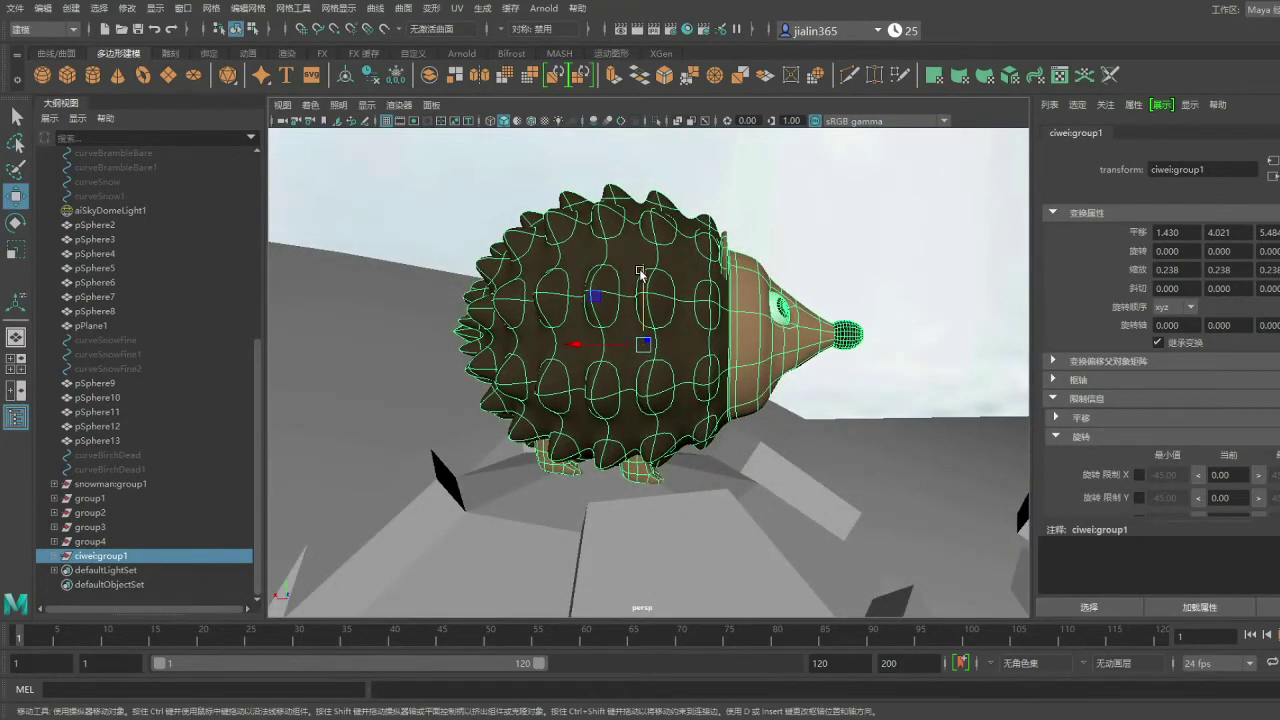
- Tilt the hedgehog to sit on the igloo, key its transform, and raise it slightly
{"action": "key", "text": "e"}
{"action": "left_click_drag", "start_coordinate": [666, 280], "coordinate": [646, 285]}
{"action": "key", "text": "s"}
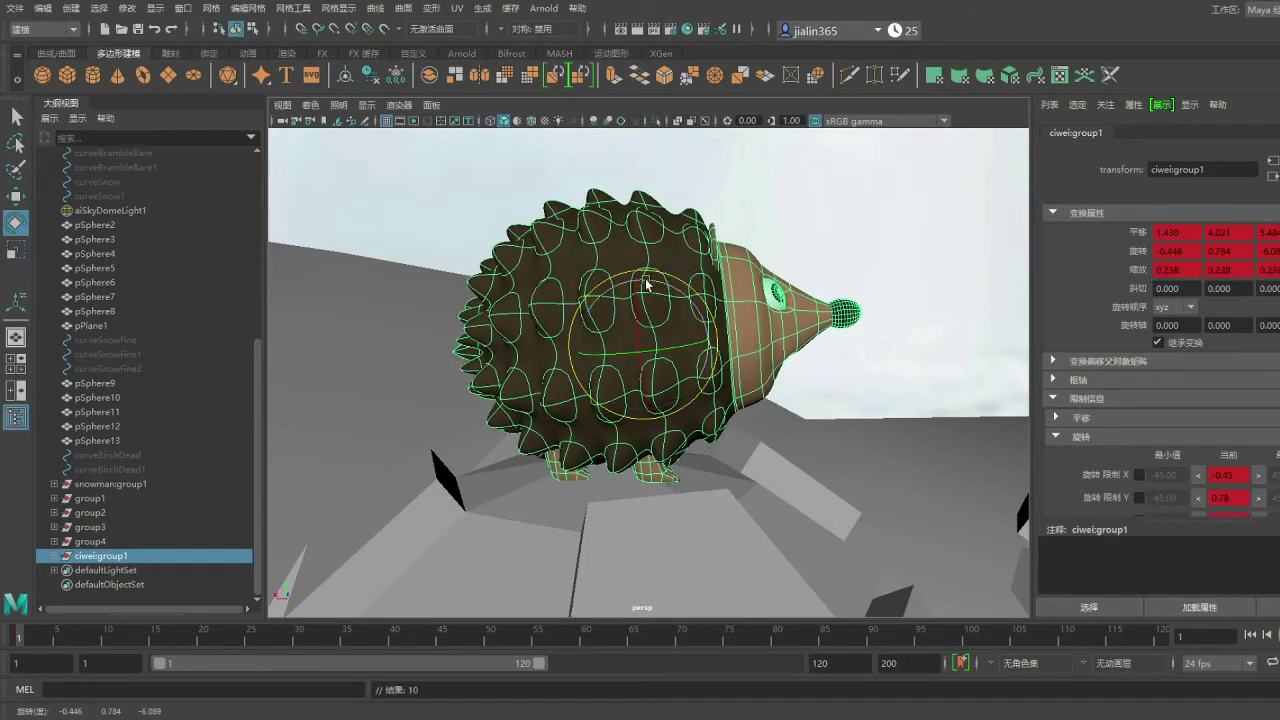
{"action": "key", "text": "w"}
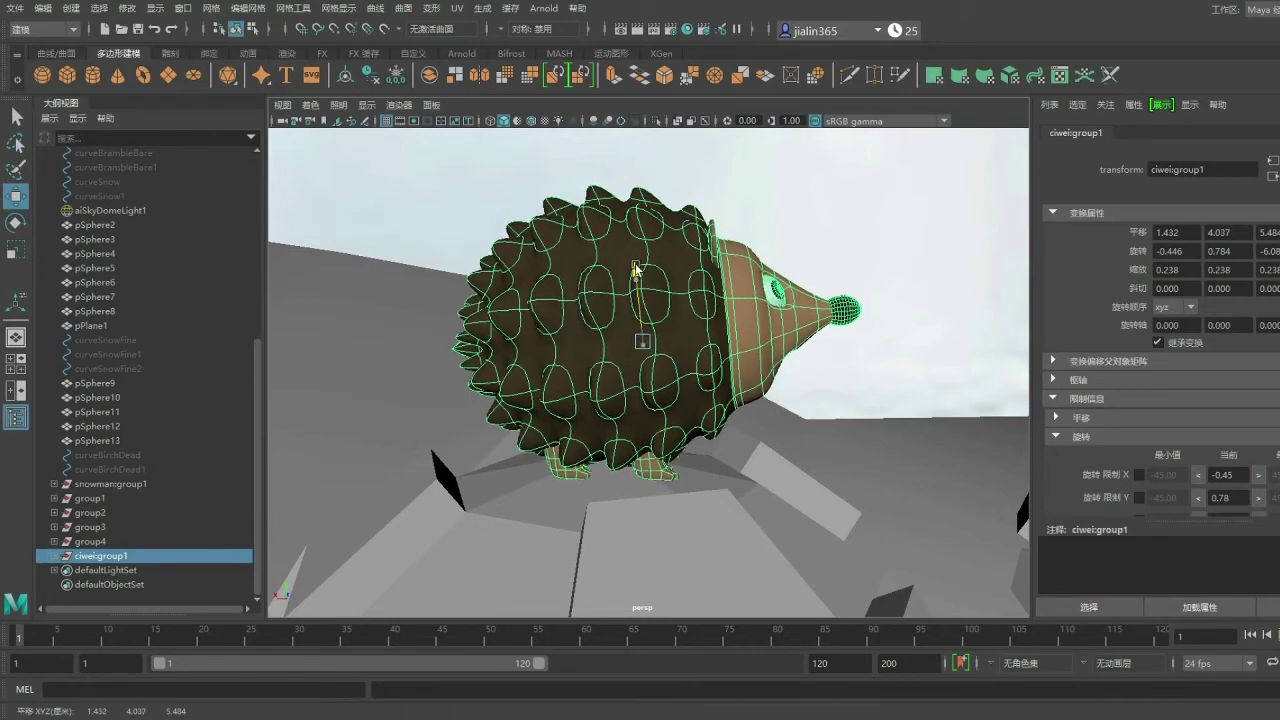
{"action": "left_click_drag", "start_coordinate": [636, 276], "coordinate": [634, 270]}
- Reselect the hedgehog group and duplicate it with Ctrl+D, creating group5
{"action": "left_click", "coordinate": [765, 216]}
{"action": "mouse_move", "coordinate": [800, 200]}
{"action": "left_mouse_down", "text": "alt"}
{"action": "mouse_move", "coordinate": [829, 243]}
{"action": "mouse_move", "coordinate": [500, 237]}
{"action": "mouse_move", "coordinate": [668, 248]}
{"action": "mouse_move", "coordinate": [720, 297]}
{"action": "mouse_move", "coordinate": [694, 337]}
{"action": "mouse_move", "coordinate": [689, 289]}
{"action": "mouse_move", "coordinate": [749, 343]}
{"action": "mouse_move", "coordinate": [366, 451]}
{"action": "left_mouse_up", "text": "alt"}
{"action": "scroll", "coordinate": [668, 248], "scroll_direction": "down", "scroll_amount": 10}
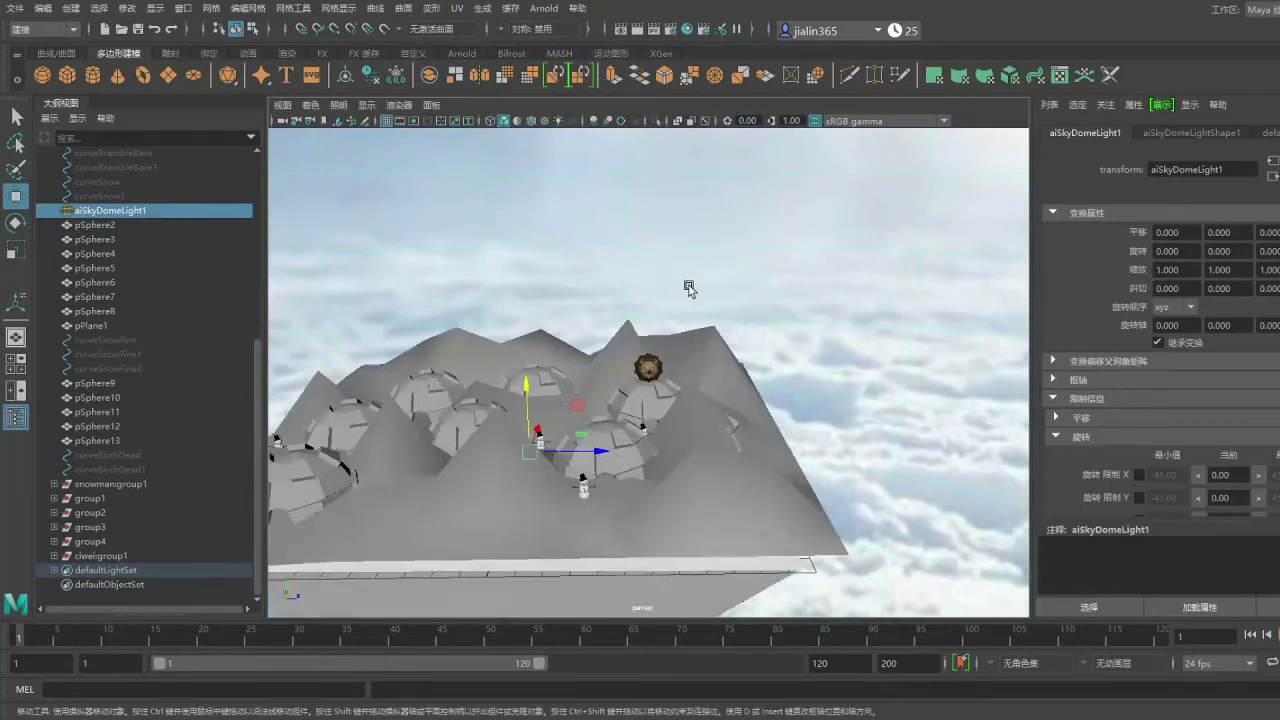
{"action": "scroll", "coordinate": [689, 289], "scroll_direction": "up", "scroll_amount": 5}
{"action": "left_click", "coordinate": [105, 570]}
{"action": "key", "text": "Up"}
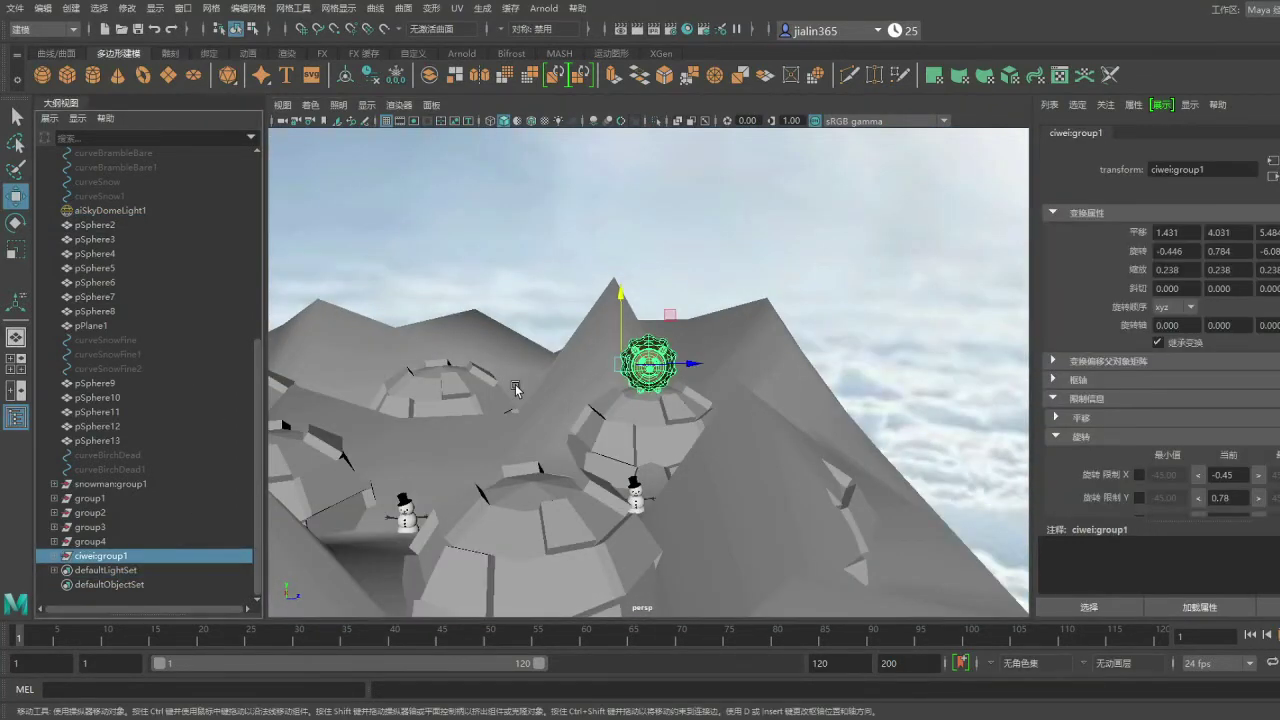
{"action": "key", "text": "ctrl+d"}
{"action": "scroll", "coordinate": [527, 390], "scroll_direction": "down", "scroll_amount": 5}
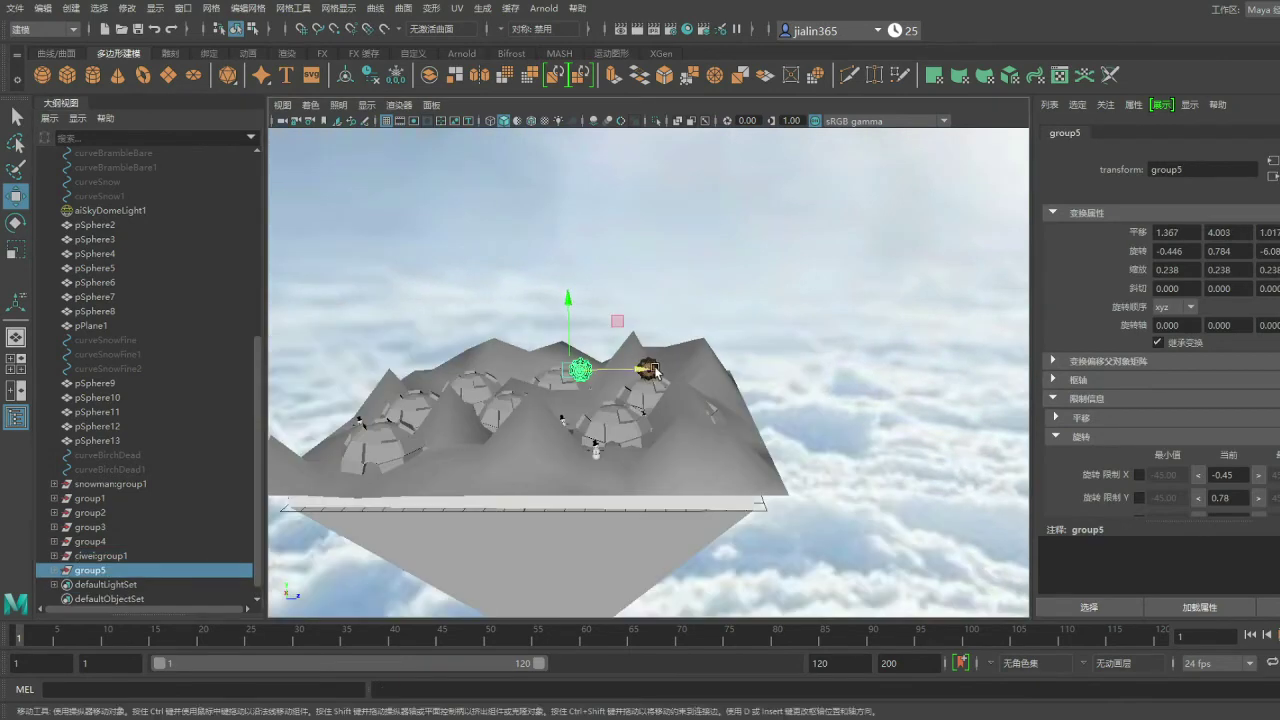
- Slide the duplicate hedgehog off the original and over to another igloo
{"action": "left_click_drag", "start_coordinate": [656, 372], "coordinate": [597, 375]}
{"action": "key", "text": "f"}
{"action": "scroll", "coordinate": [610, 310], "scroll_direction": "down", "scroll_amount": 2}
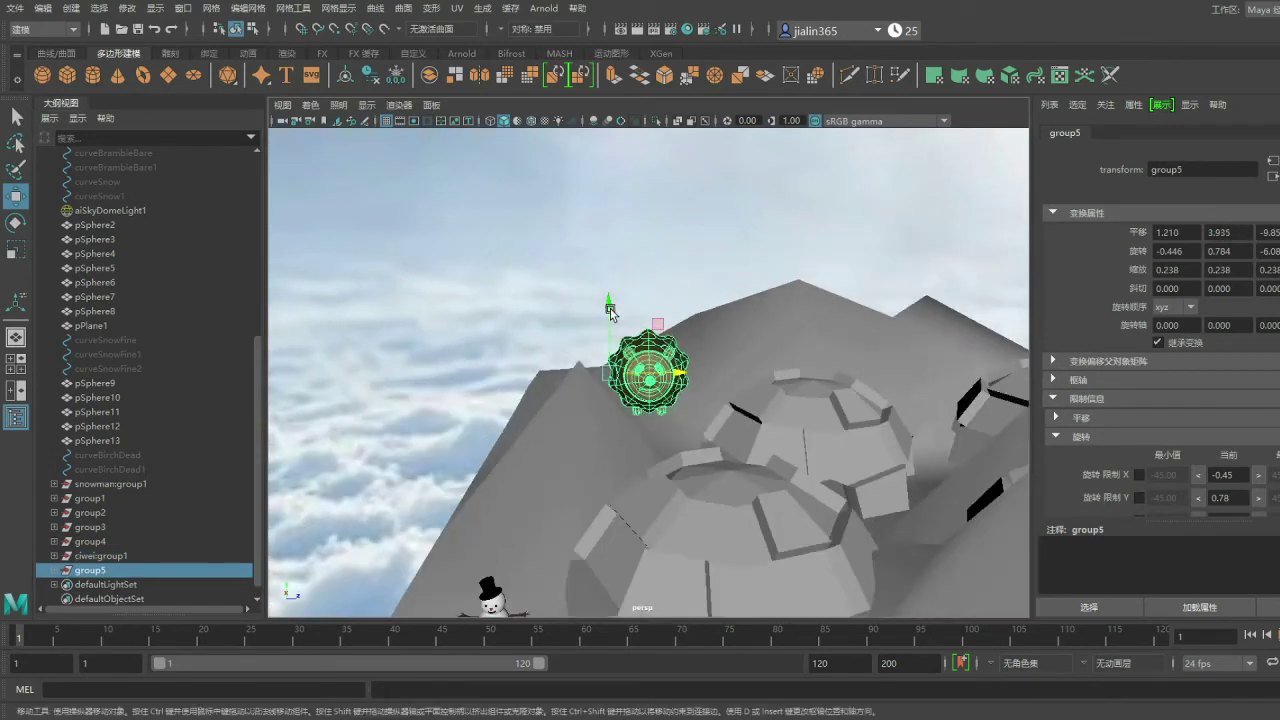
{"action": "mouse_move", "coordinate": [678, 376]}
{"action": "left_mouse_down"}
{"action": "mouse_move", "coordinate": [755, 432]}
{"action": "mouse_move", "coordinate": [617, 396]}
{"action": "mouse_move", "coordinate": [755, 396]}
{"action": "left_mouse_up"}
{"action": "mouse_move", "coordinate": [833, 373]}
{"action": "left_mouse_down"}
{"action": "mouse_move", "coordinate": [835, 345]}
{"action": "mouse_move", "coordinate": [631, 386]}
{"action": "left_mouse_up"}
{"action": "key", "text": "f"}
{"action": "scroll", "coordinate": [655, 511], "scroll_direction": "up", "scroll_amount": 3}
{"action": "left_click", "coordinate": [655, 511]}
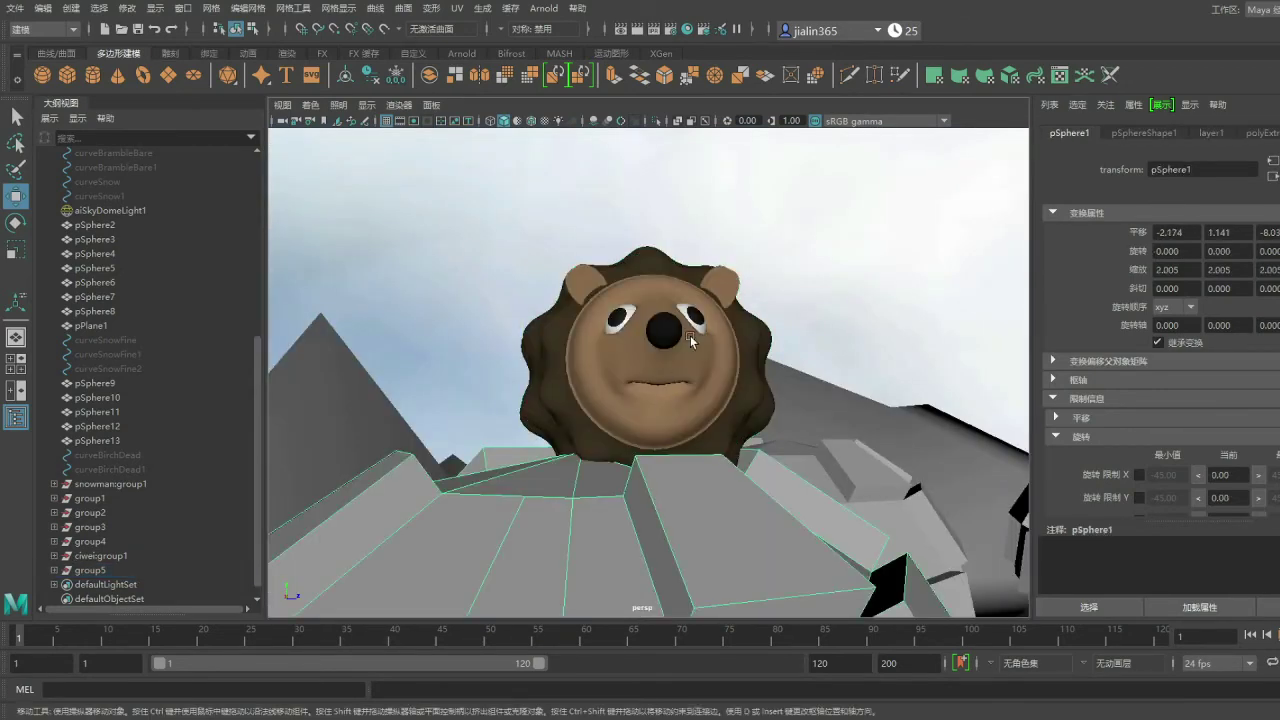
{"action": "scroll", "coordinate": [145, 472], "scroll_direction": "down", "scroll_amount": 1}
- Reselect group5 and settle it on top of the igloo dome
{"action": "left_click", "coordinate": [90, 556]}
{"action": "mouse_move", "coordinate": [610, 340]}
{"action": "left_mouse_down", "text": "alt"}
{"action": "mouse_move", "coordinate": [709, 402]}
{"action": "mouse_move", "coordinate": [600, 380]}
{"action": "left_mouse_up", "text": "alt"}
{"action": "mouse_move", "coordinate": [600, 380]}
{"action": "middle_mouse_down"}
{"action": "mouse_move", "coordinate": [656, 378]}
{"action": "mouse_move", "coordinate": [656, 340]}
{"action": "middle_mouse_up"}
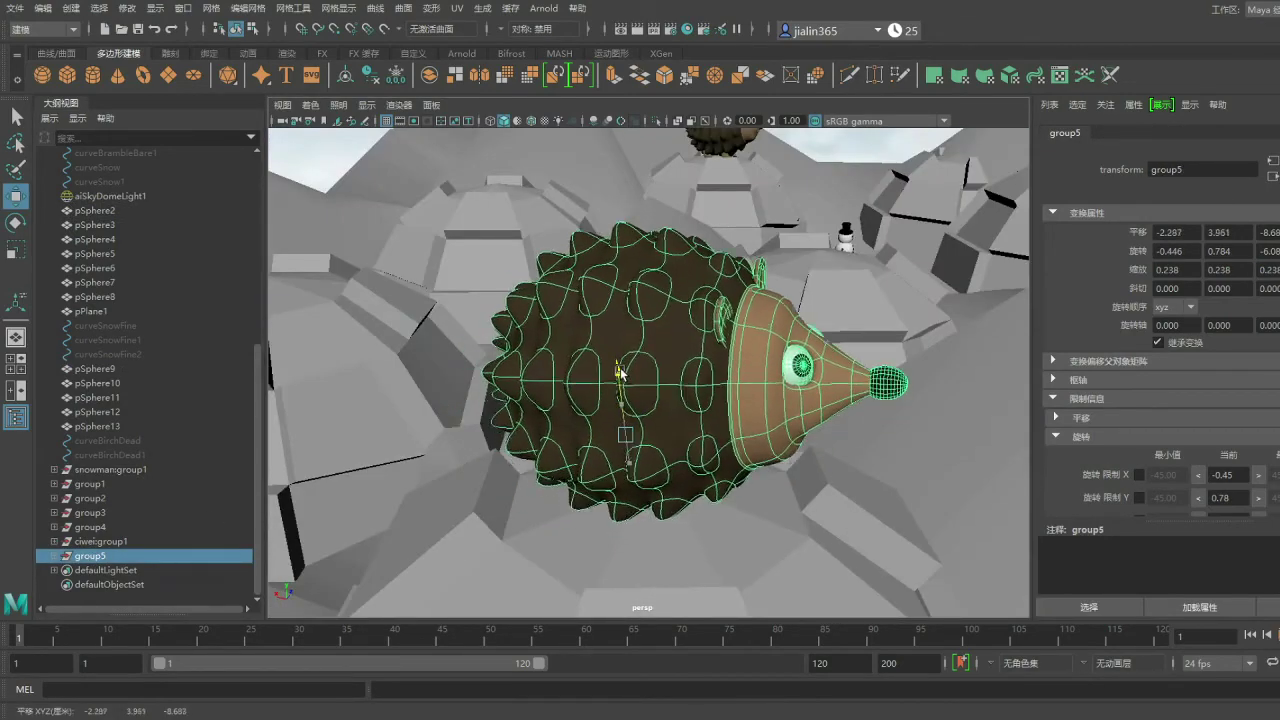
{"action": "scroll", "coordinate": [666, 437], "scroll_direction": "up", "scroll_amount": 5}
{"action": "scroll", "coordinate": [666, 437], "scroll_direction": "down", "scroll_amount": 5}
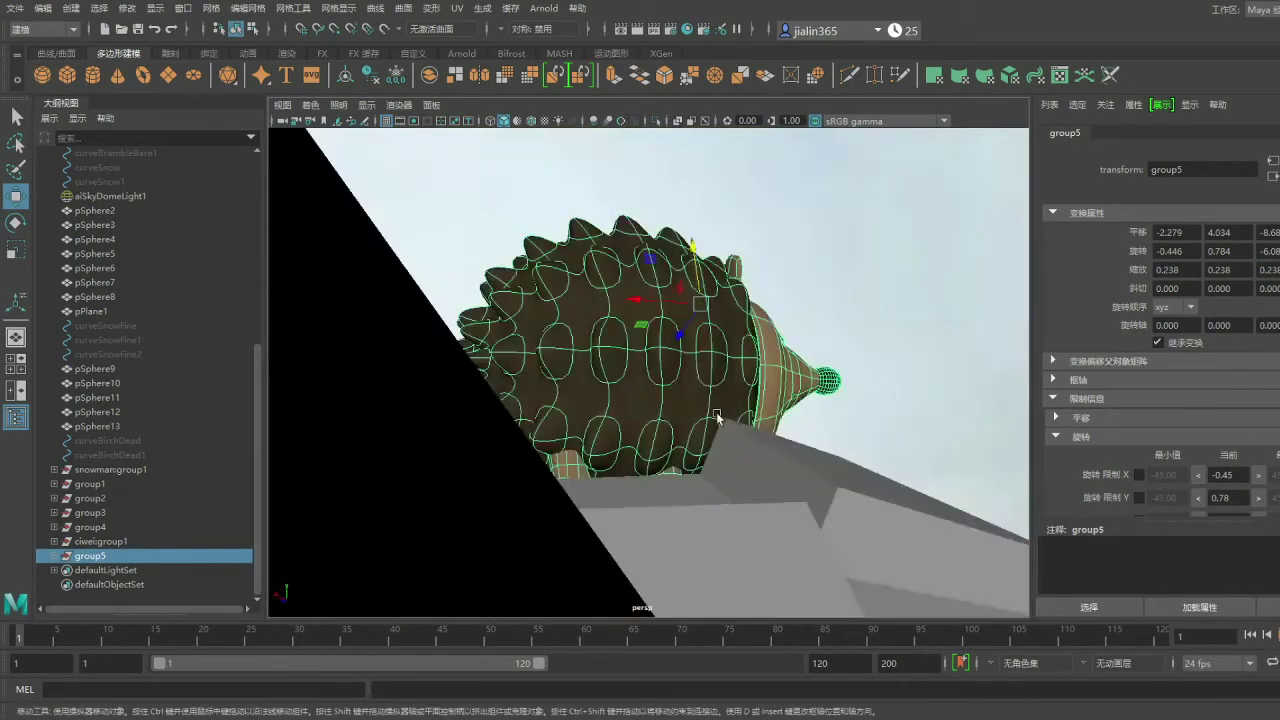
{"action": "left_click_drag", "start_coordinate": [666, 437], "coordinate": [851, 449], "text": "alt"}
{"action": "left_click", "coordinate": [722, 373]}
{"action": "mouse_move", "coordinate": [722, 373]}
{"action": "left_mouse_down", "text": "alt"}
{"action": "mouse_move", "coordinate": [183, 418]}
{"action": "mouse_move", "coordinate": [286, 423]}
{"action": "left_mouse_up", "text": "alt"}
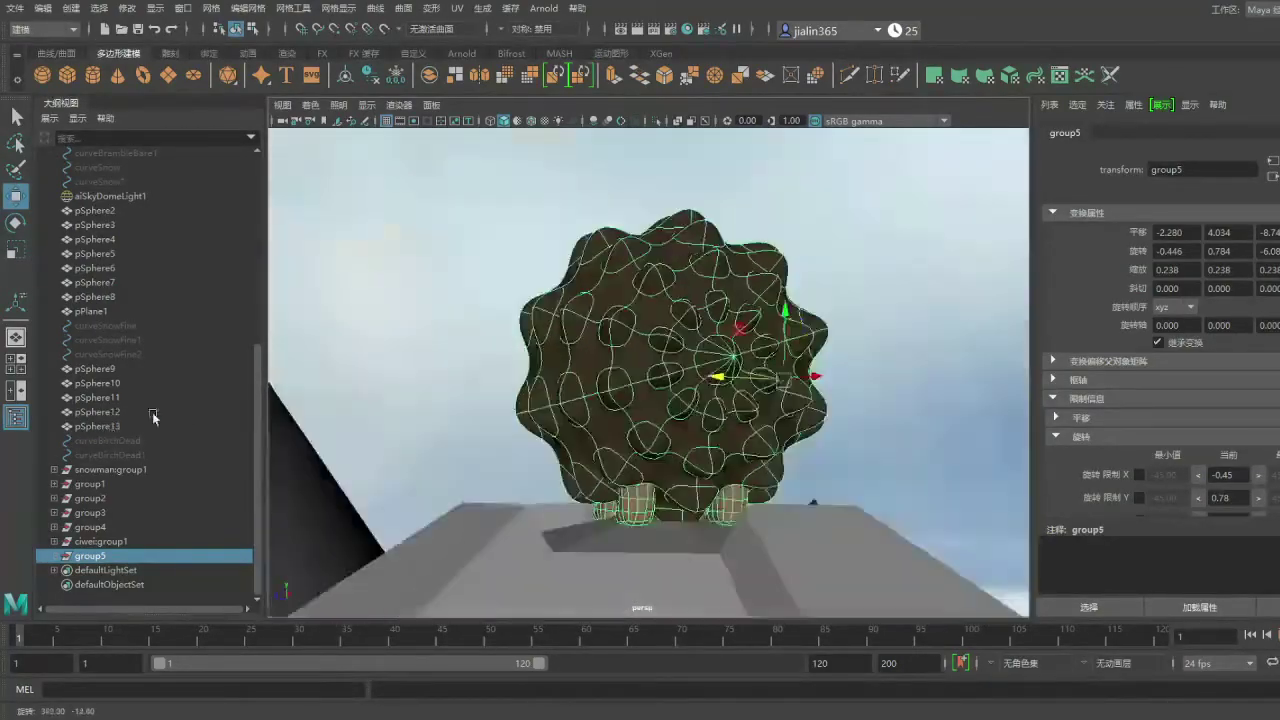
- Rotate the copy to face the opposite way and nudge it to about -2.325, 4.038, -8.74
{"action": "key", "text": "e"}
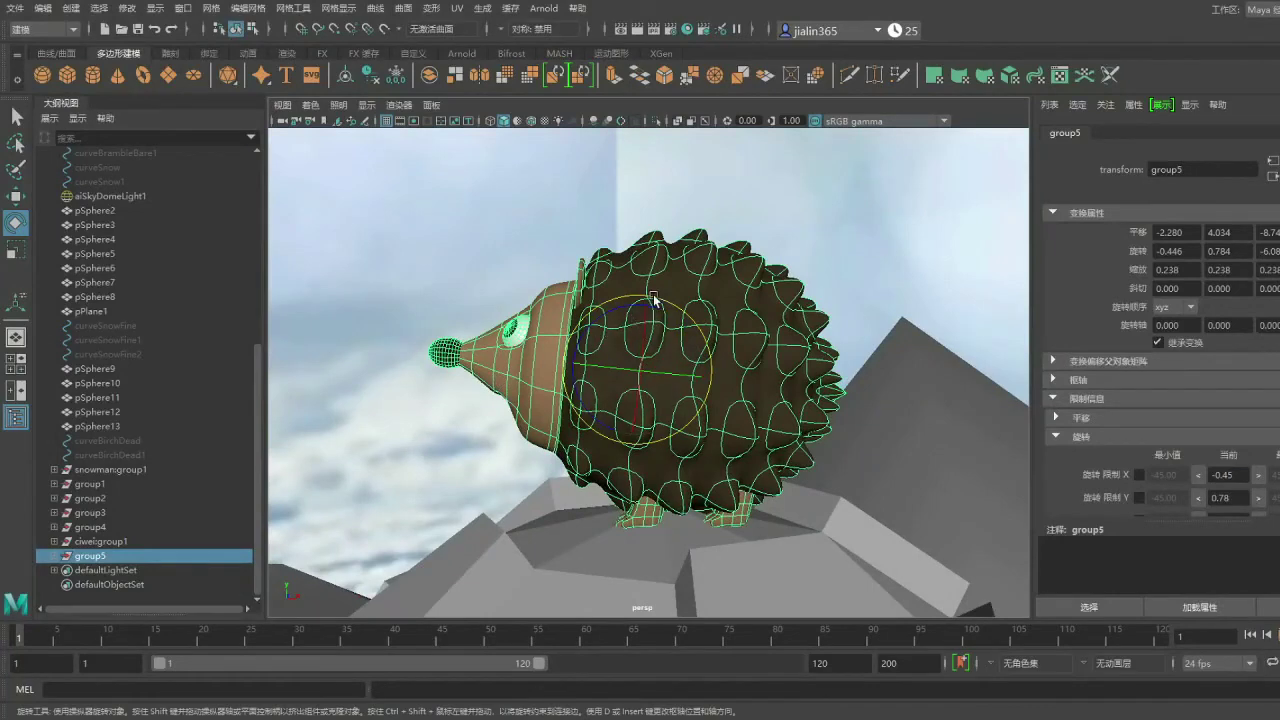
{"action": "left_click_drag", "start_coordinate": [655, 297], "coordinate": [656, 293]}
{"action": "key", "text": "w"}
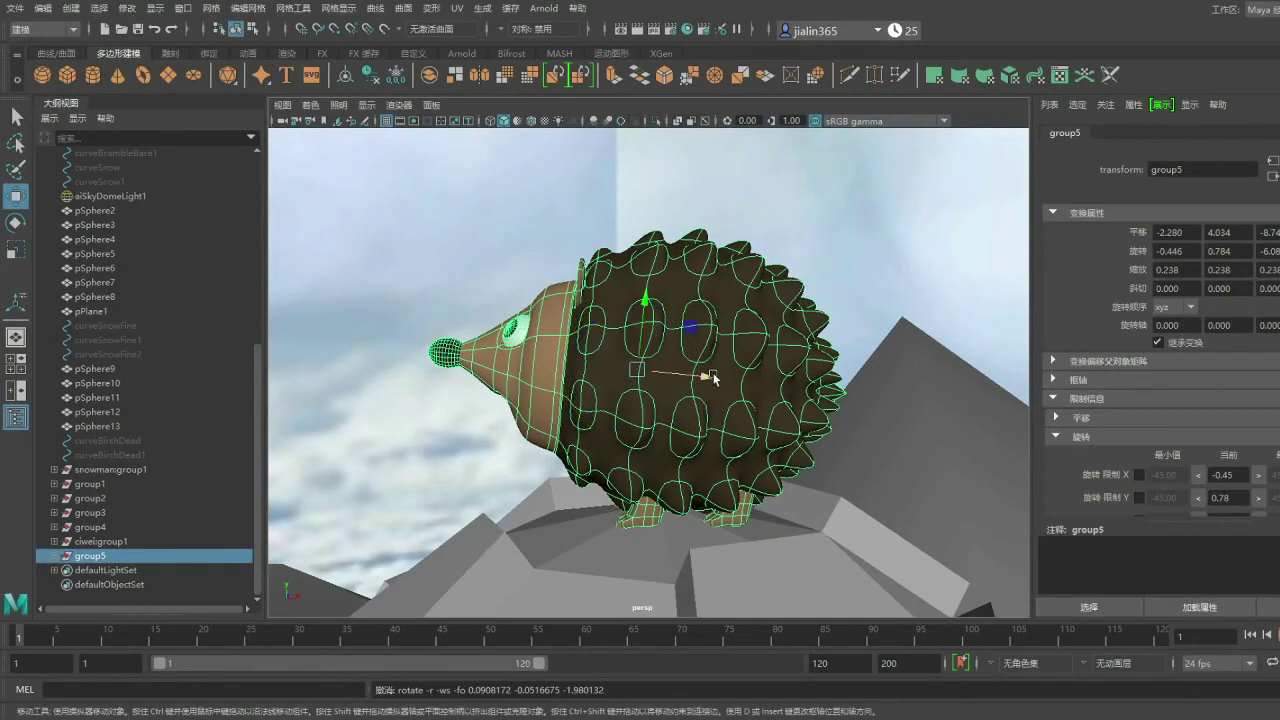
{"action": "mouse_move", "coordinate": [713, 378]}
{"action": "left_mouse_down"}
{"action": "mouse_move", "coordinate": [713, 463]}
{"action": "mouse_move", "coordinate": [443, 449]}
{"action": "left_mouse_up"}
{"action": "scroll", "coordinate": [689, 443], "scroll_direction": "down", "scroll_amount": 5}
{"action": "left_click_drag", "start_coordinate": [689, 443], "coordinate": [894, 214], "text": "alt"}
{"action": "left_click", "coordinate": [790, 445]}
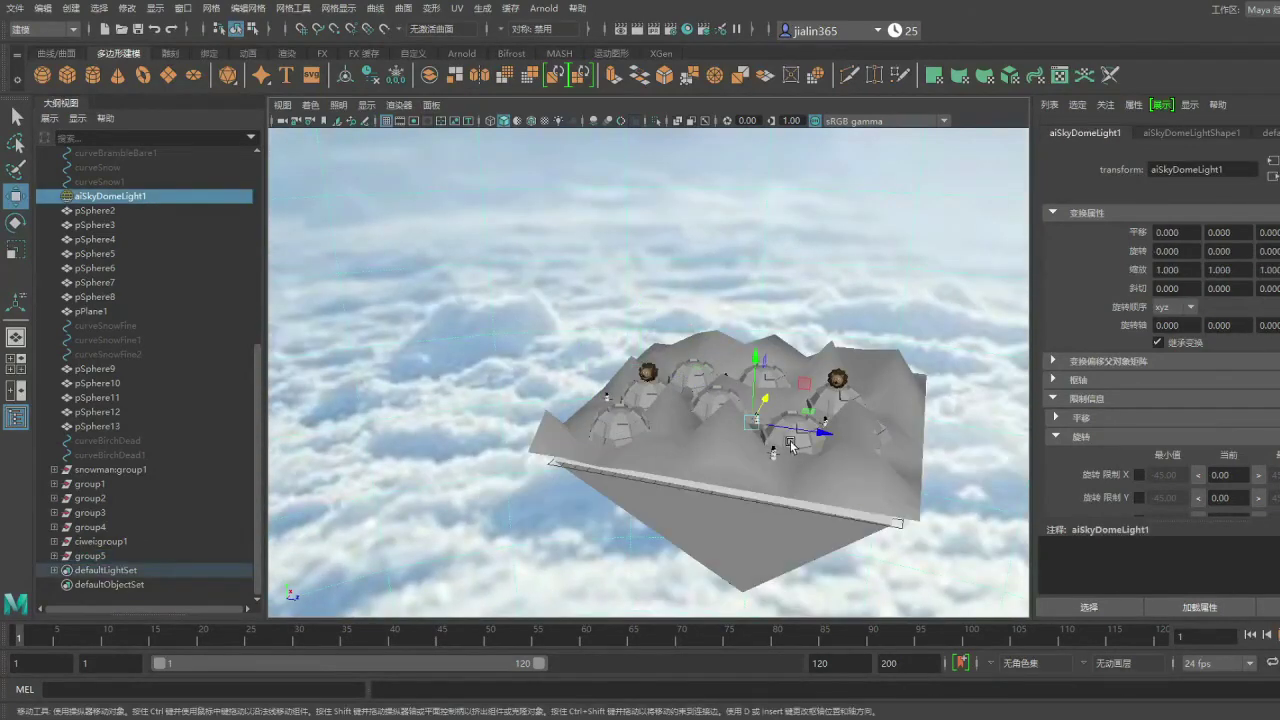